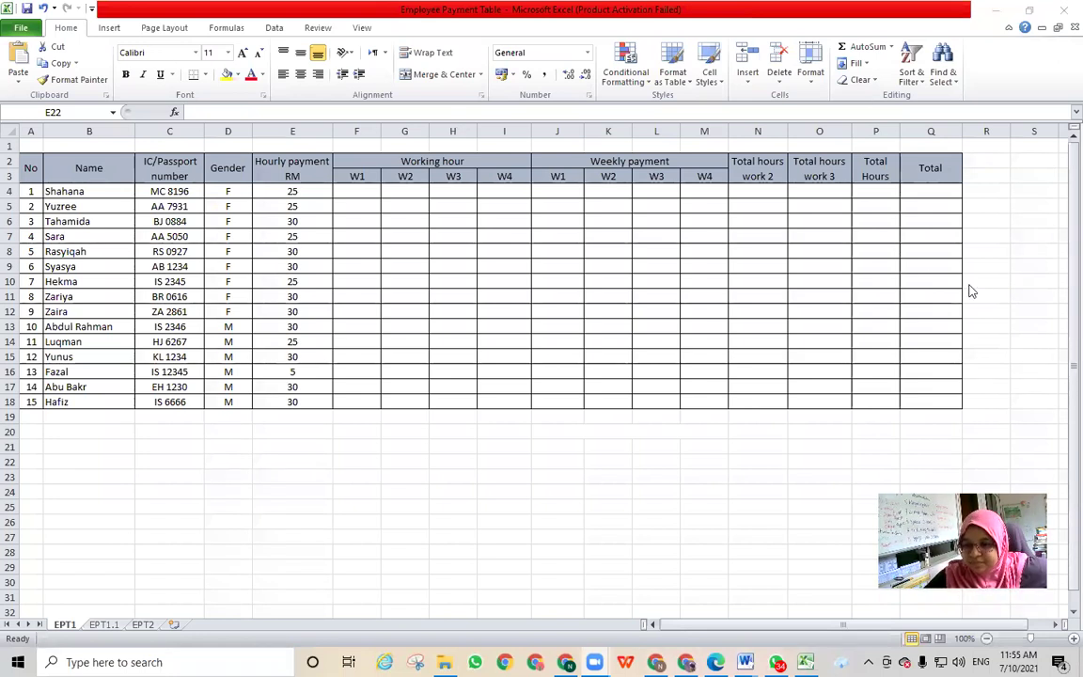
Step: Leave the empty EPT1 table and move to the EPT2 sheet with the filled employee data
{"action": "left_click", "coordinate": [73, 432]}
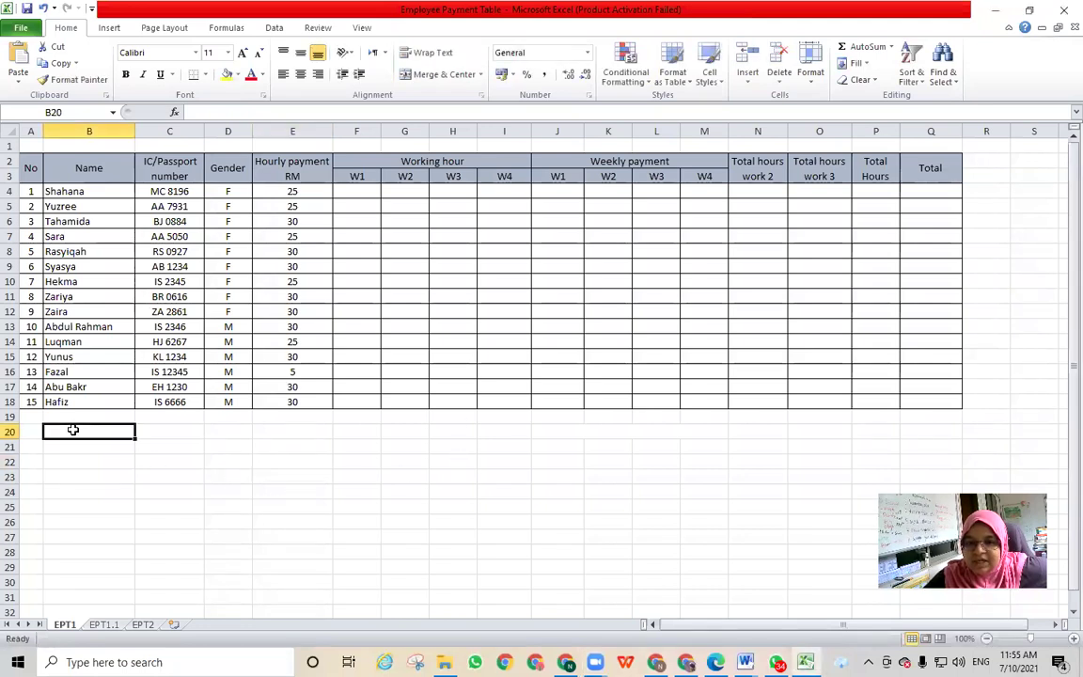
{"action": "left_click", "coordinate": [142, 625]}
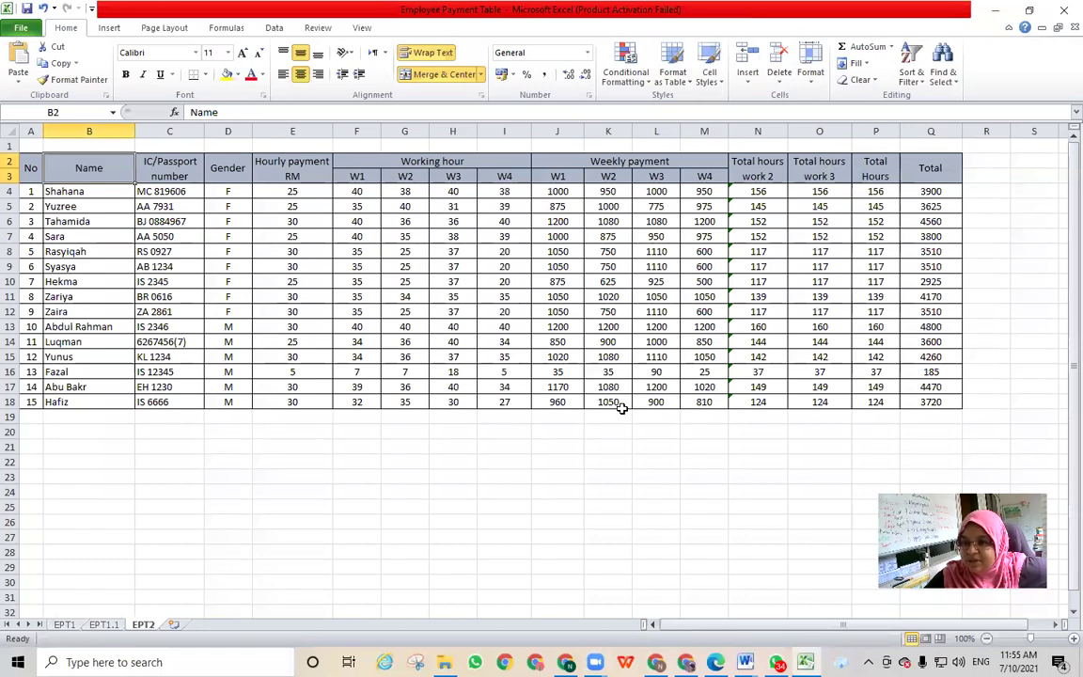
{"action": "left_click", "coordinate": [81, 433]}
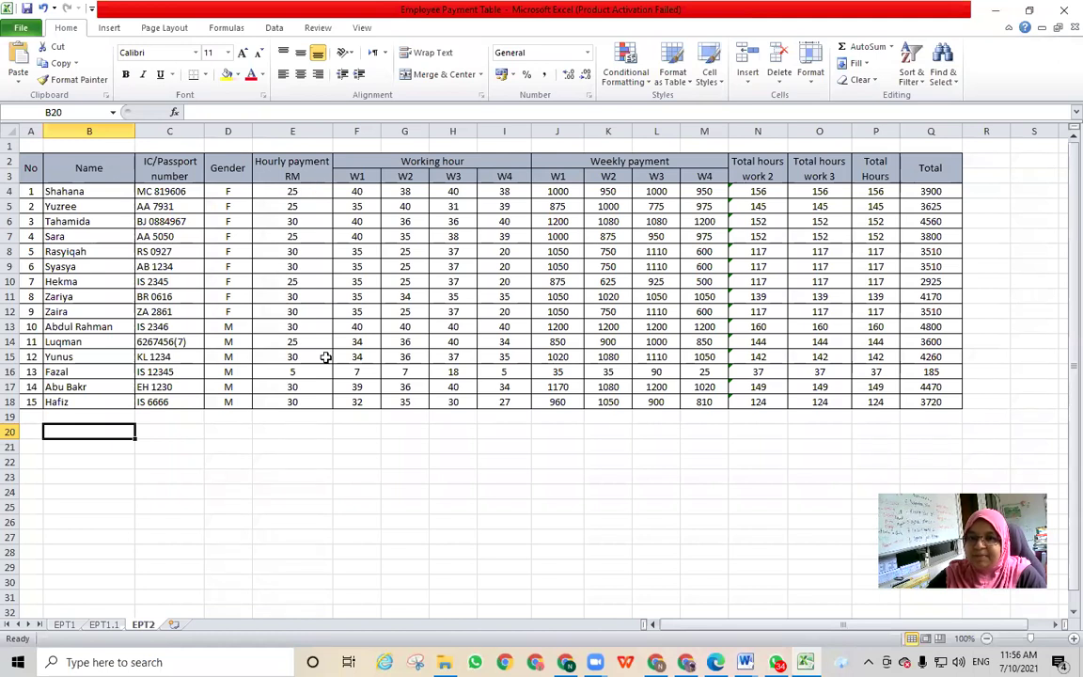
{"action": "left_click", "coordinate": [362, 177]}
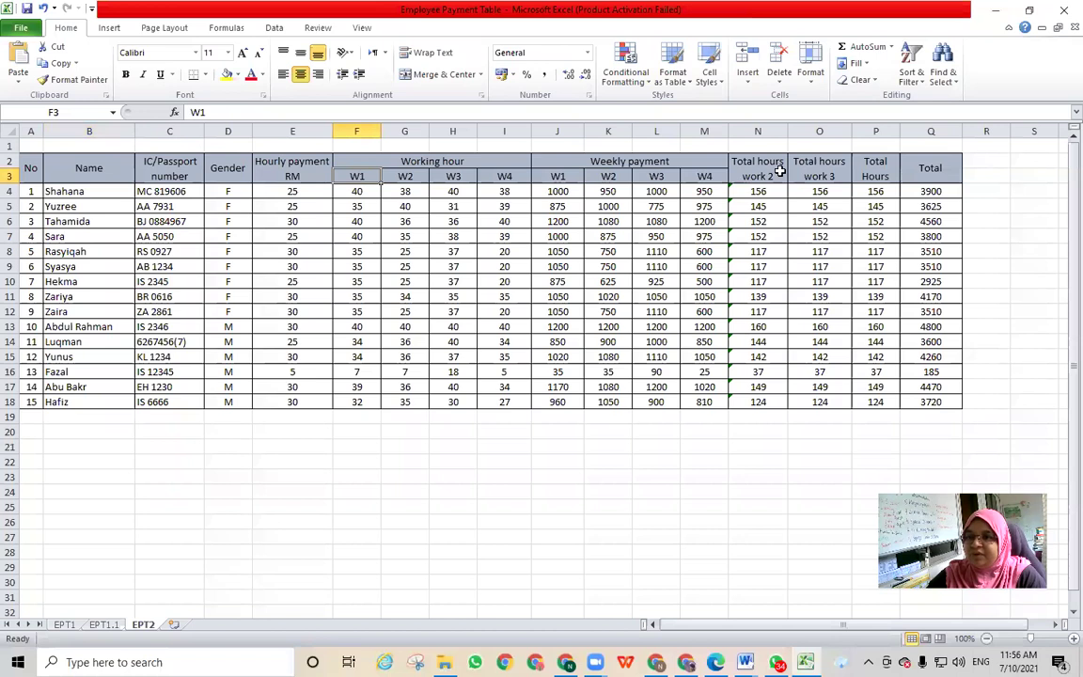
{"action": "left_click", "coordinate": [744, 176]}
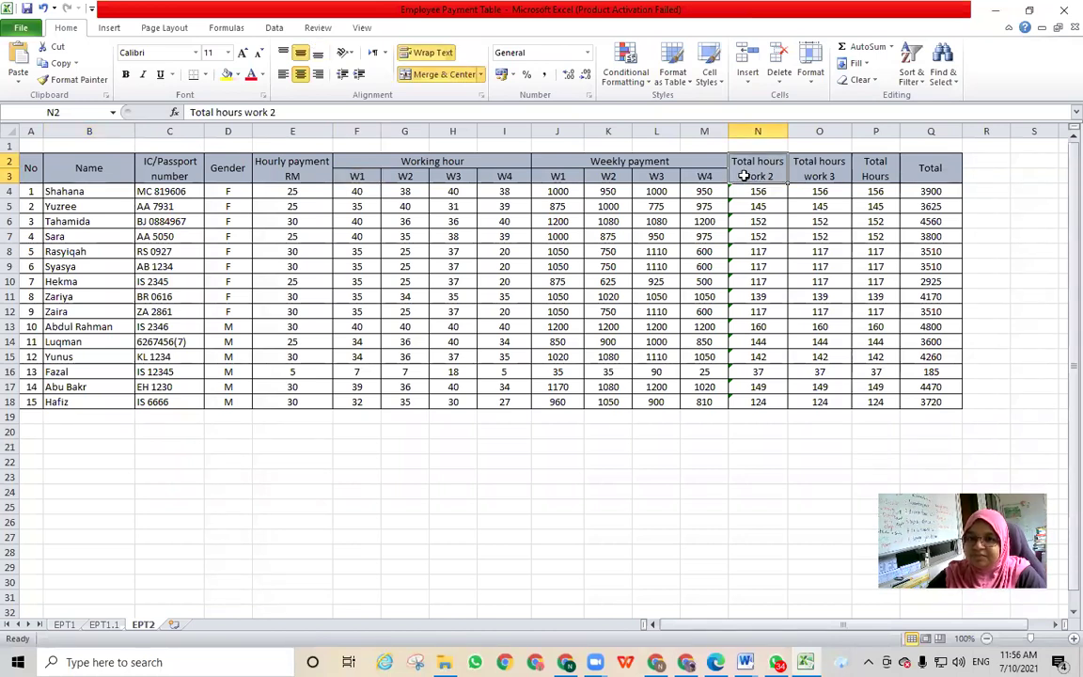
{"action": "double_click", "coordinate": [761, 191]}
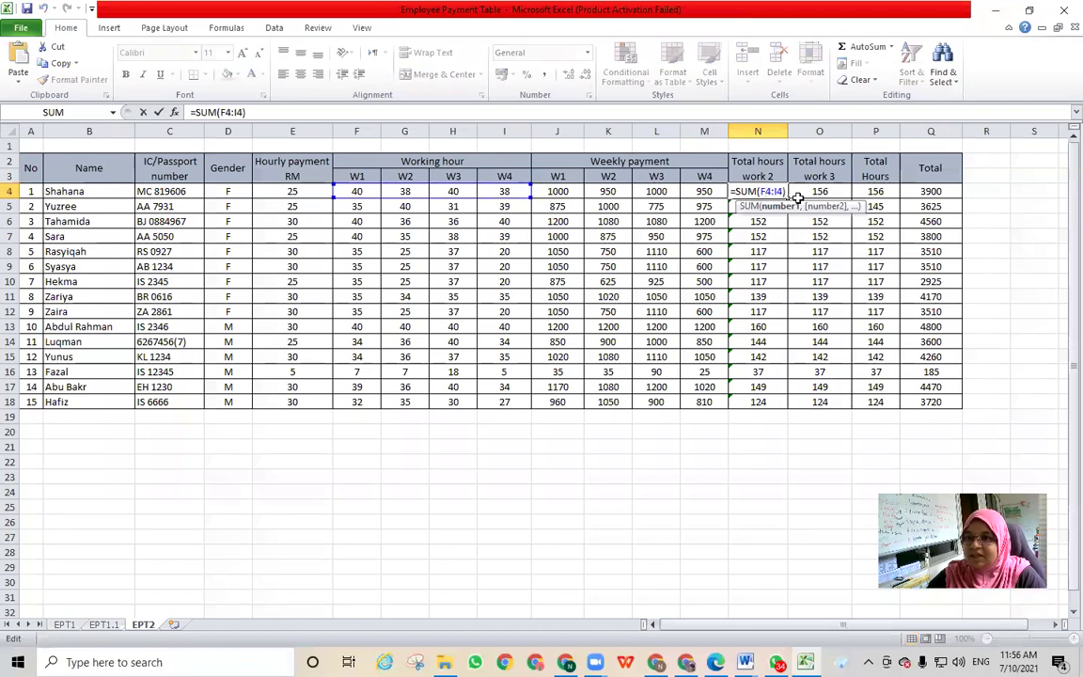
{"action": "left_click", "coordinate": [799, 191]}
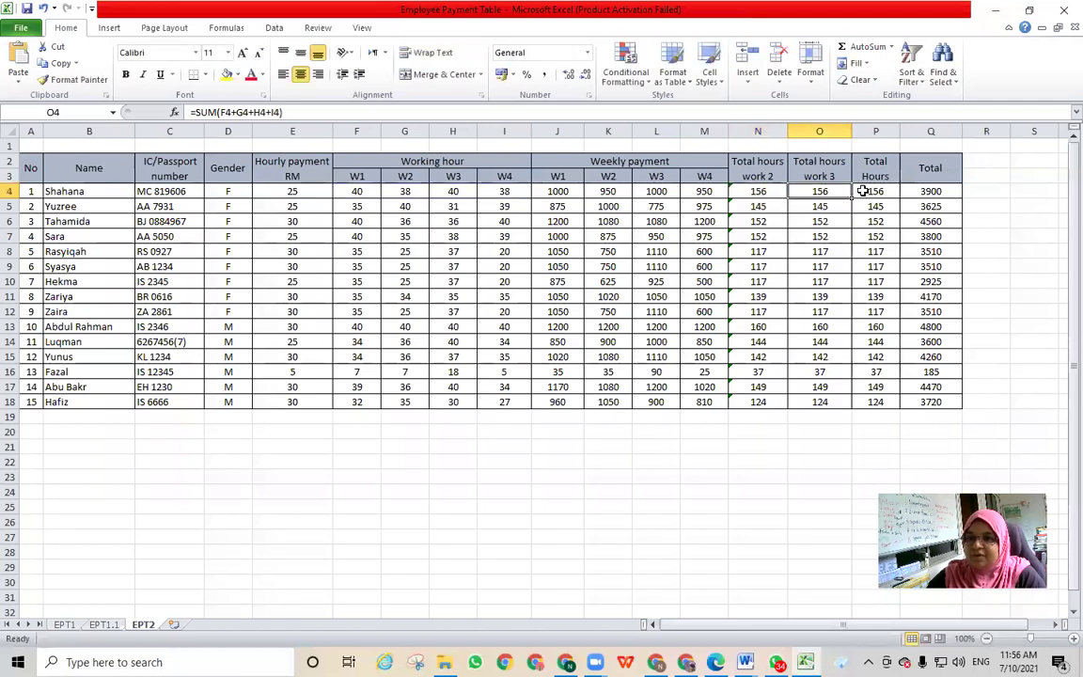
{"action": "left_click", "coordinate": [764, 193]}
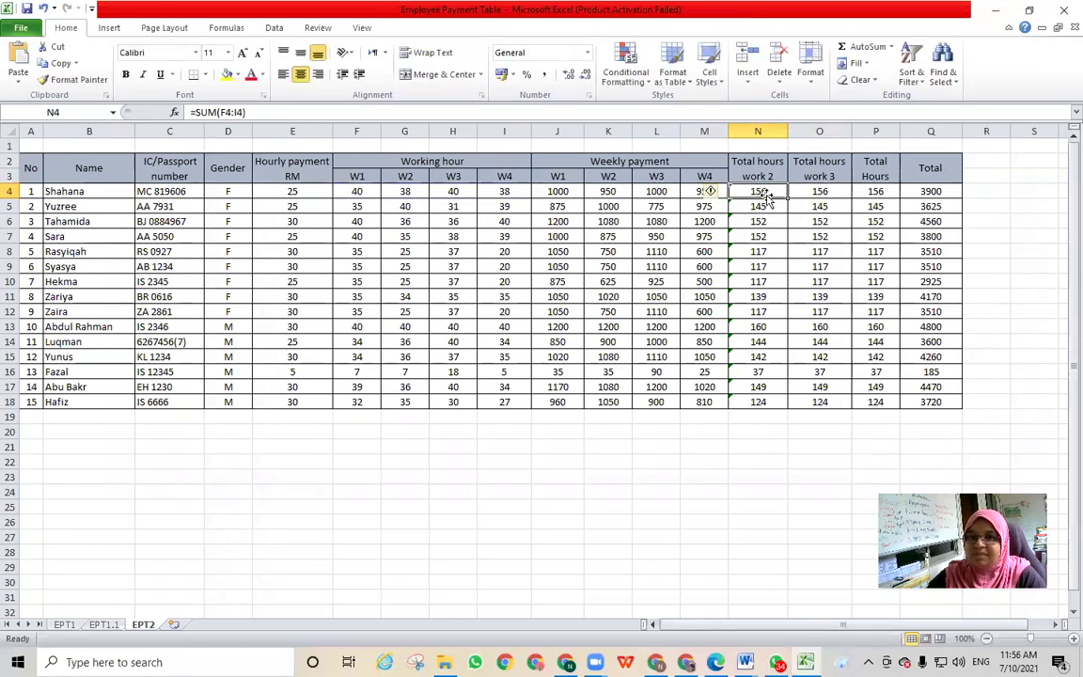
{"action": "left_click", "coordinate": [821, 194]}
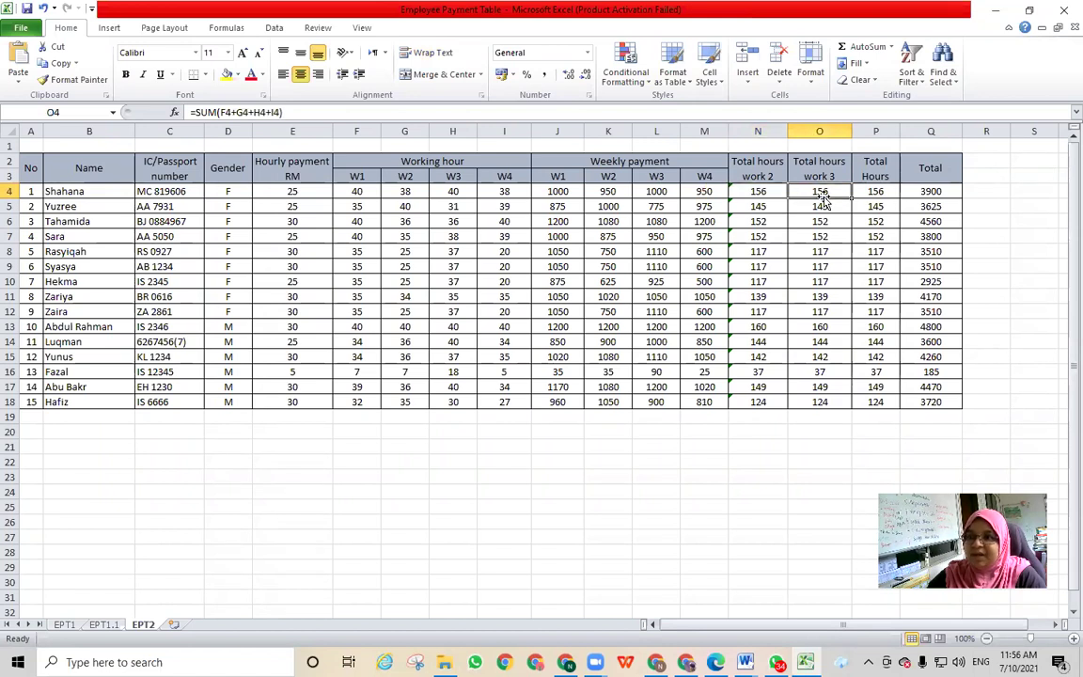
{"action": "left_click", "coordinate": [884, 191]}
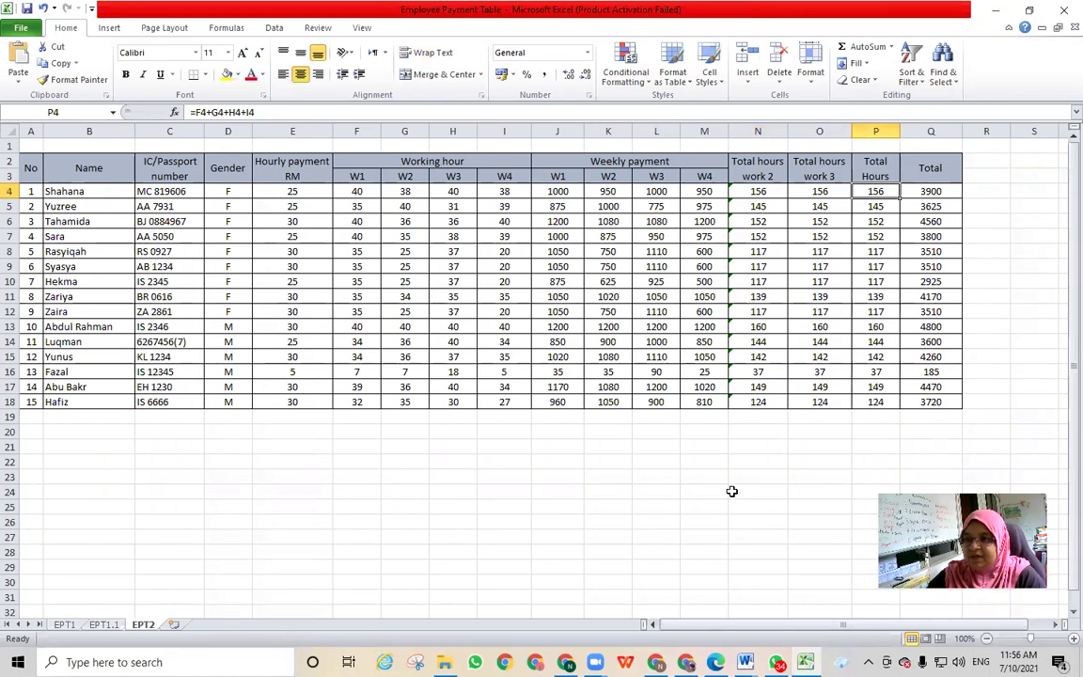
{"action": "double_click", "coordinate": [930, 191]}
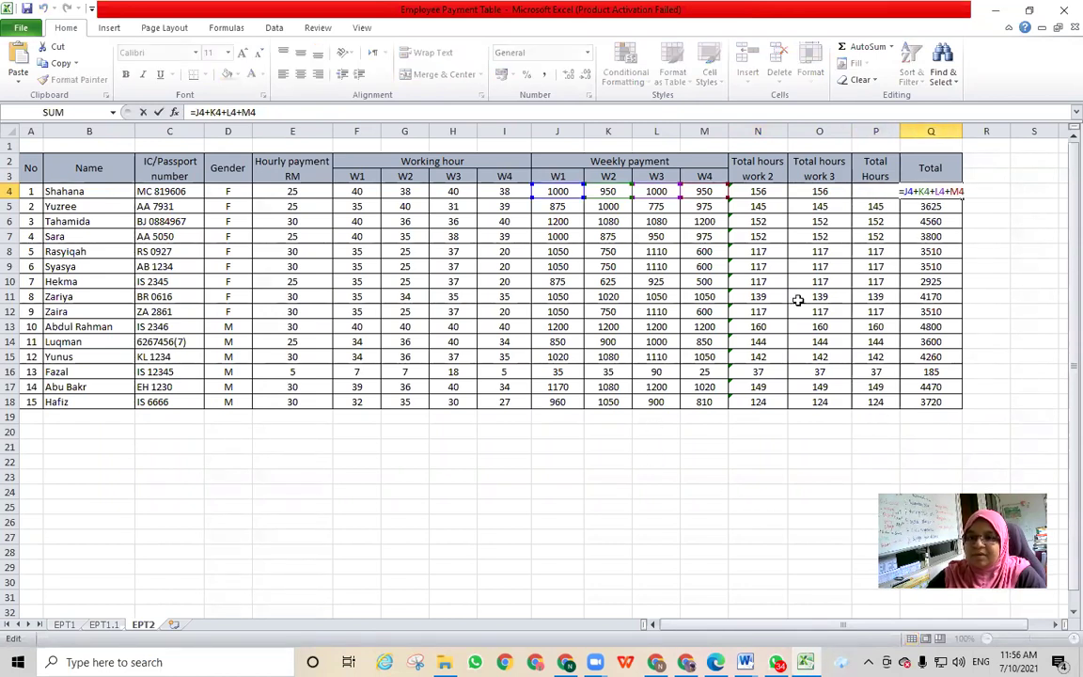
{"action": "left_click", "coordinate": [621, 476]}
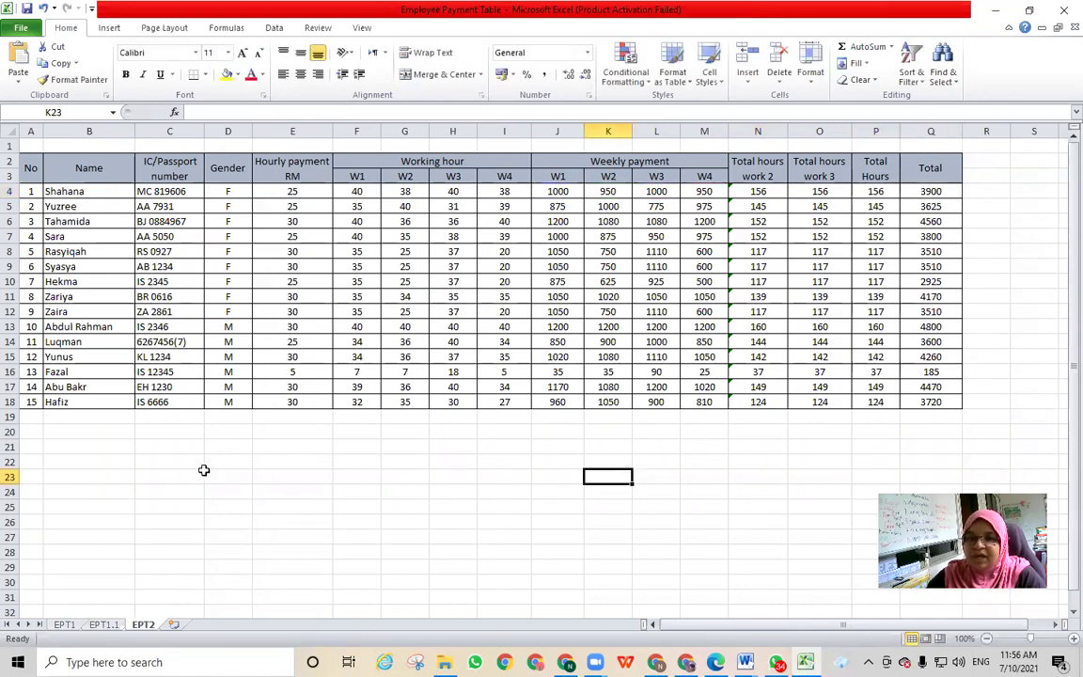
{"action": "left_click", "coordinate": [94, 431]}
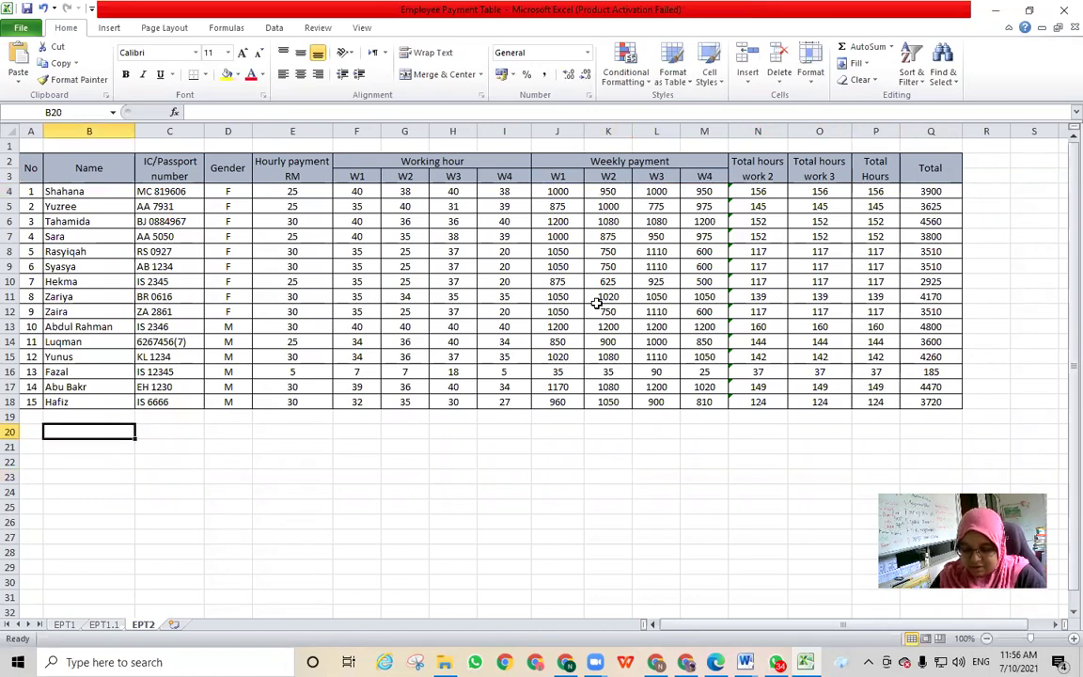
Step: Enter MIN in B20, MAX in B21 and AVERAGE in B22 below the payment table
{"action": "type", "text": "MIN"}
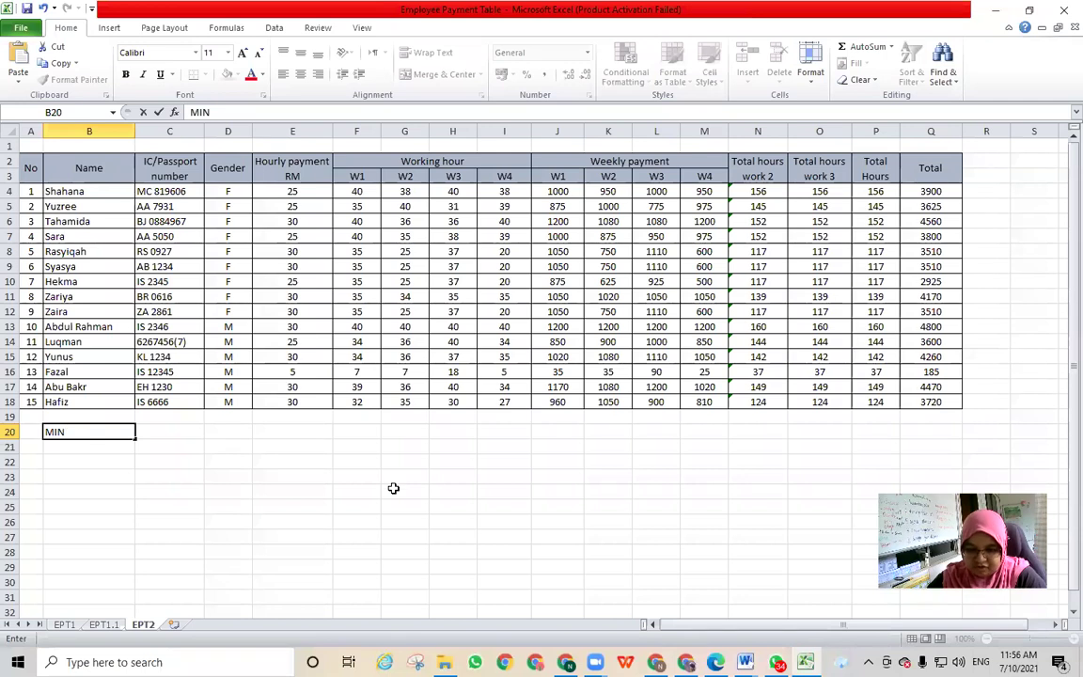
{"action": "left_click", "coordinate": [344, 475]}
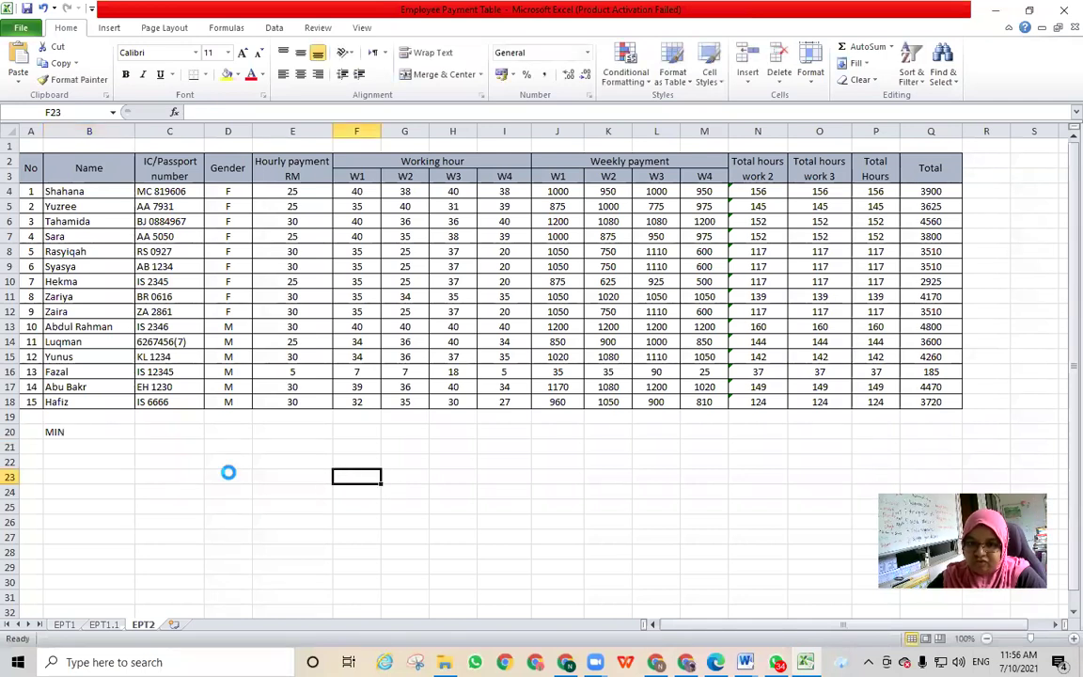
{"action": "scroll", "coordinate": [226, 473], "scroll_direction": "up", "scroll_amount": 1, "text": "ctrl"}
{"action": "left_click_drag", "start_coordinate": [775, 628], "coordinate": [731, 628]}
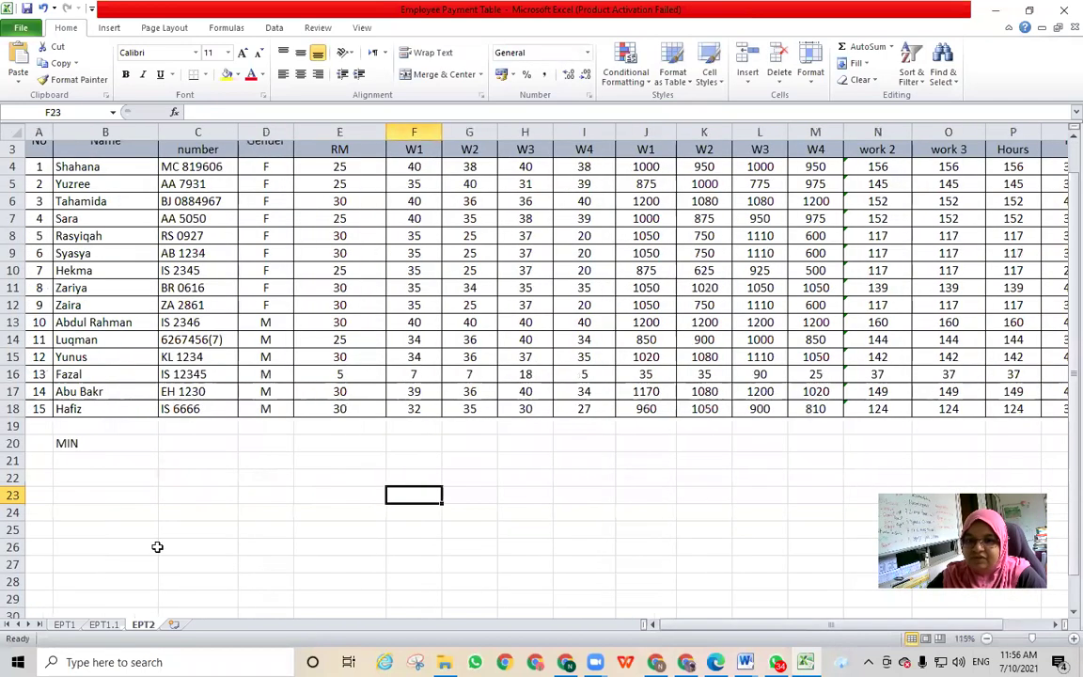
{"action": "left_click", "coordinate": [87, 458]}
{"action": "type", "text": "MAX"}
{"action": "left_click", "coordinate": [126, 478]}
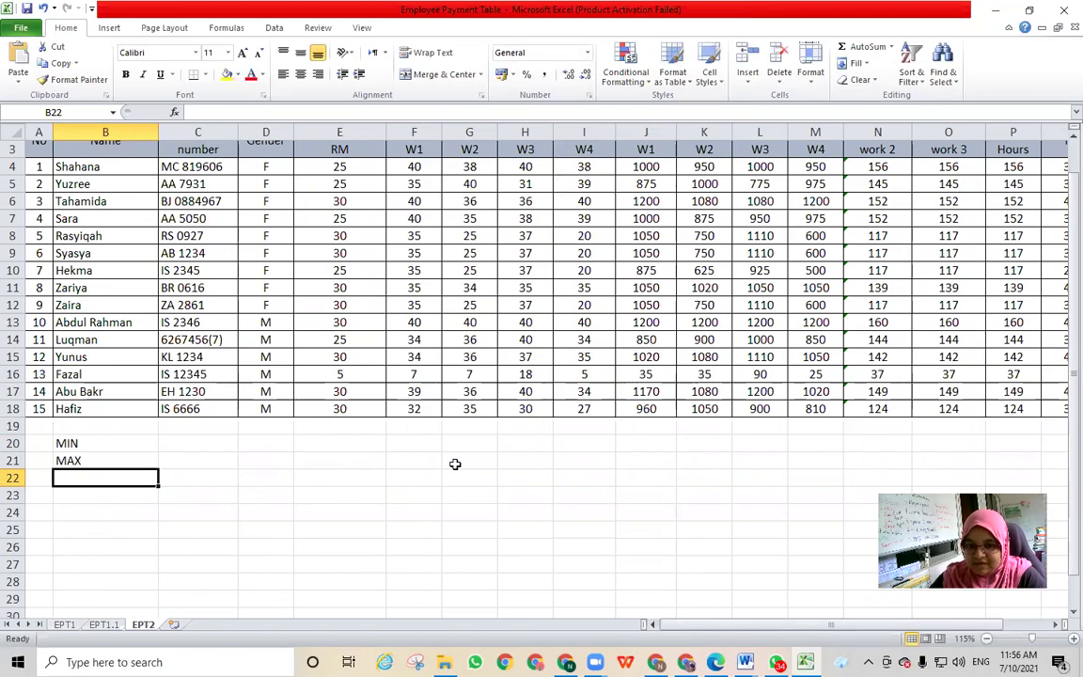
{"action": "type", "text": "Average"}
{"action": "key", "text": "BackSpace"}
{"action": "key", "text": "BackSpace"}
{"action": "key", "text": "BackSpace"}
{"action": "key", "text": "BackSpace"}
{"action": "key", "text": "BackSpace"}
{"action": "key", "text": "BackSpace"}
{"action": "type", "text": "VERAGE"}
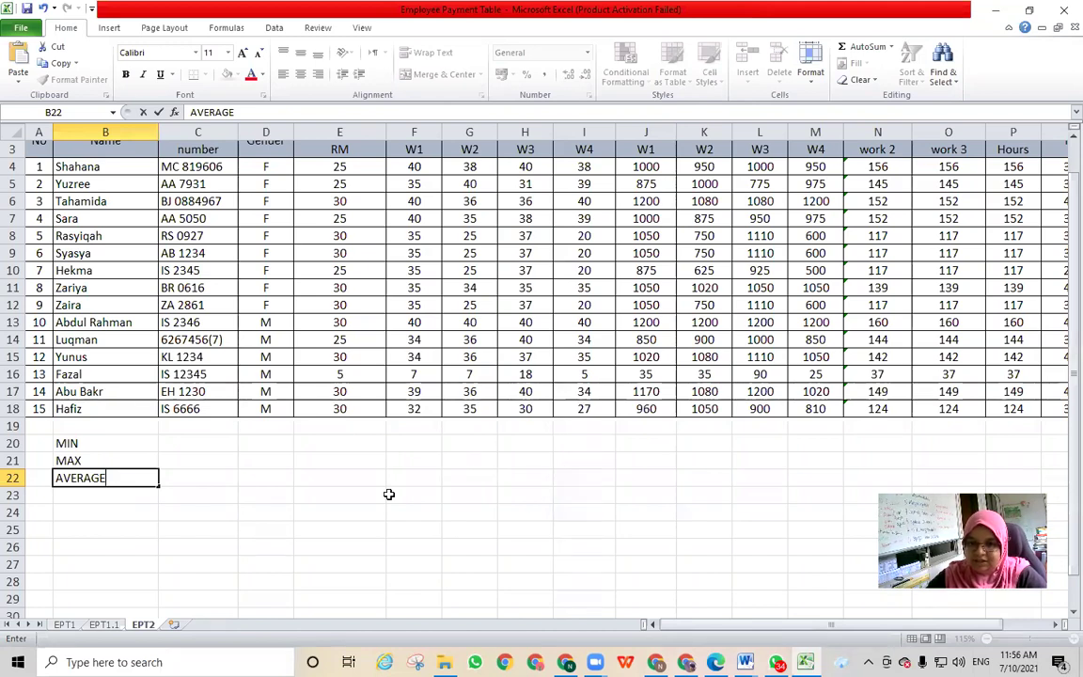
{"action": "left_click", "coordinate": [453, 481]}
{"action": "scroll", "coordinate": [343, 496], "scroll_direction": "down", "scroll_amount": 1}
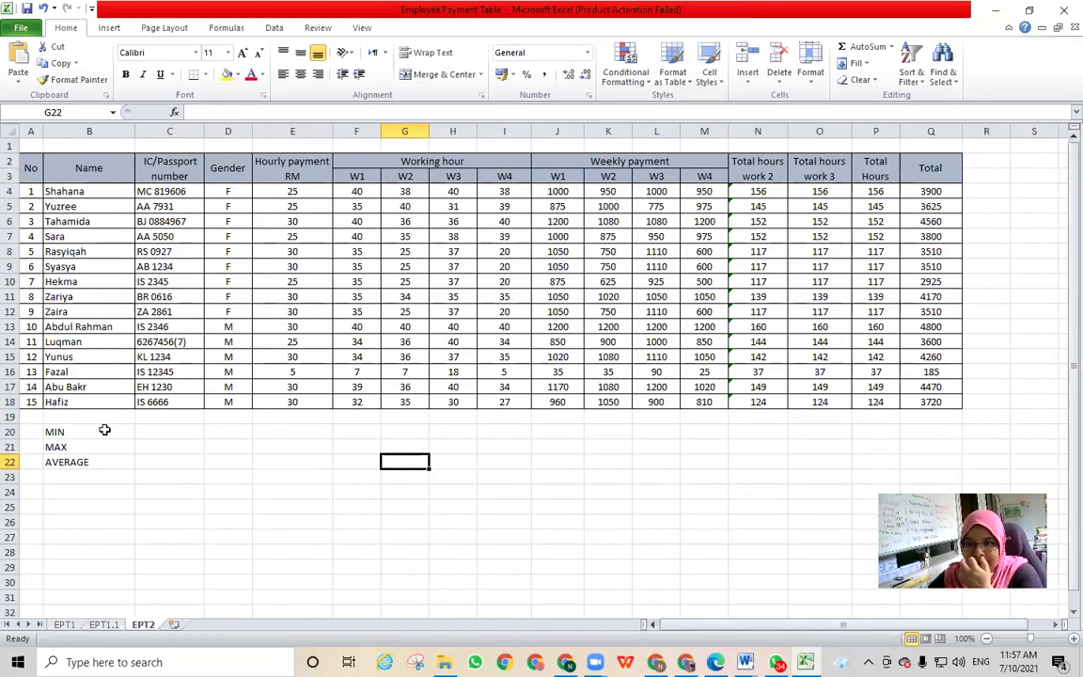
{"action": "left_click", "coordinate": [103, 431]}
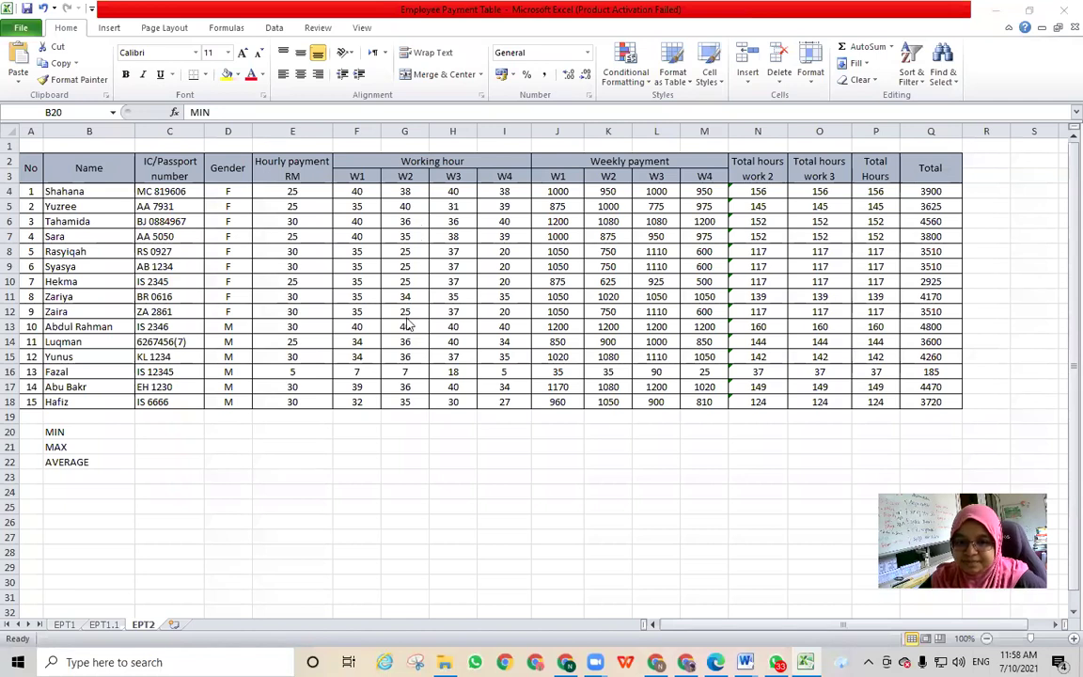
Step: Cut the MIN, MAX and AVERAGE labels from B20:B22 and paste them at F20
{"action": "left_click", "coordinate": [108, 432]}
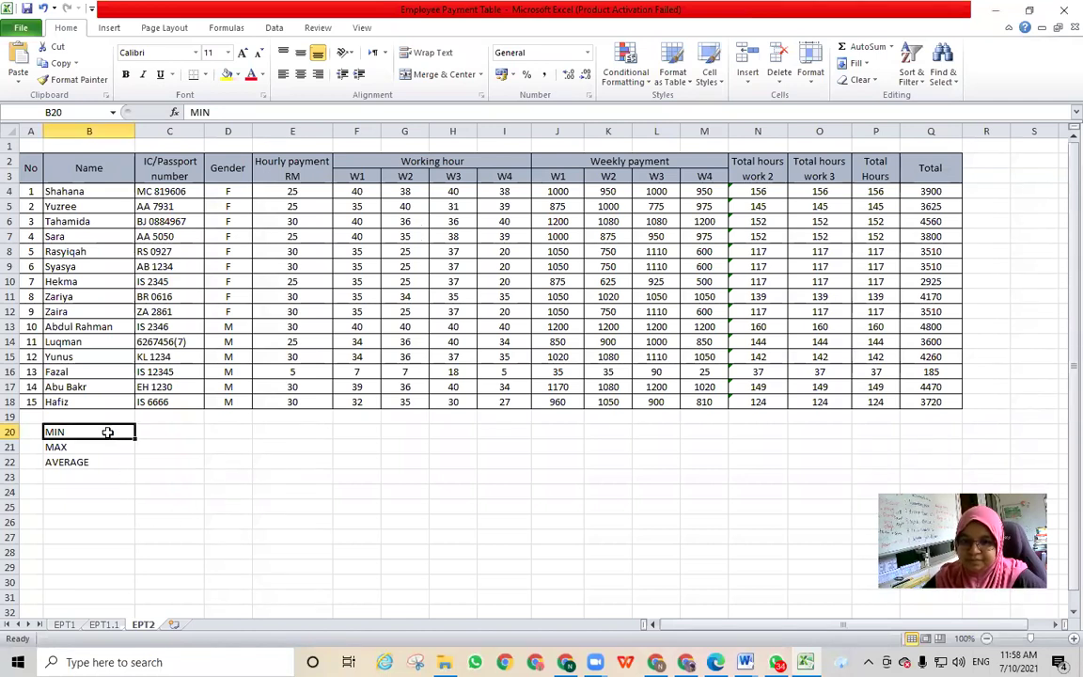
{"action": "left_click_drag", "start_coordinate": [101, 435], "coordinate": [100, 460]}
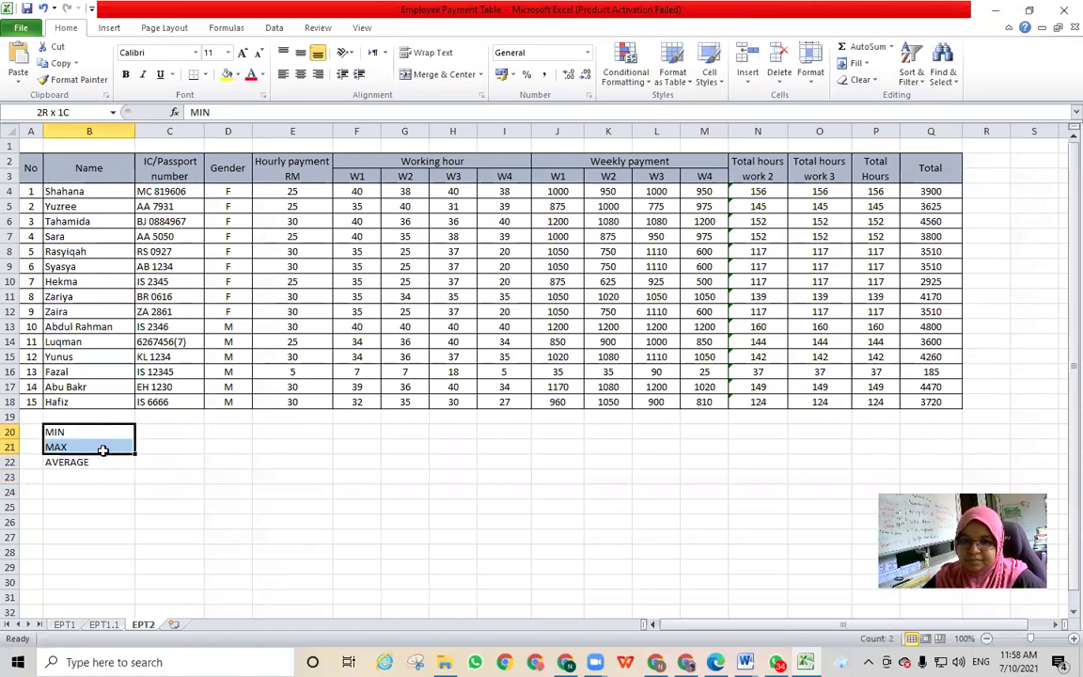
{"action": "right_click", "coordinate": [100, 460]}
{"action": "left_click", "coordinate": [141, 218]}
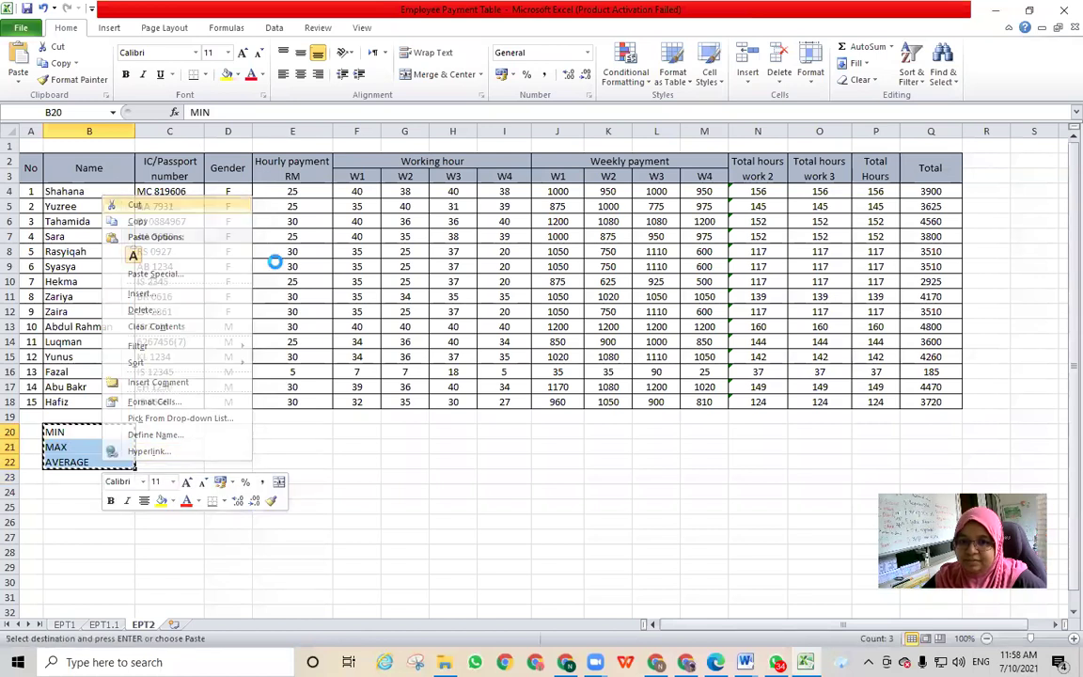
{"action": "left_click", "coordinate": [350, 434]}
{"action": "right_click", "coordinate": [350, 435]}
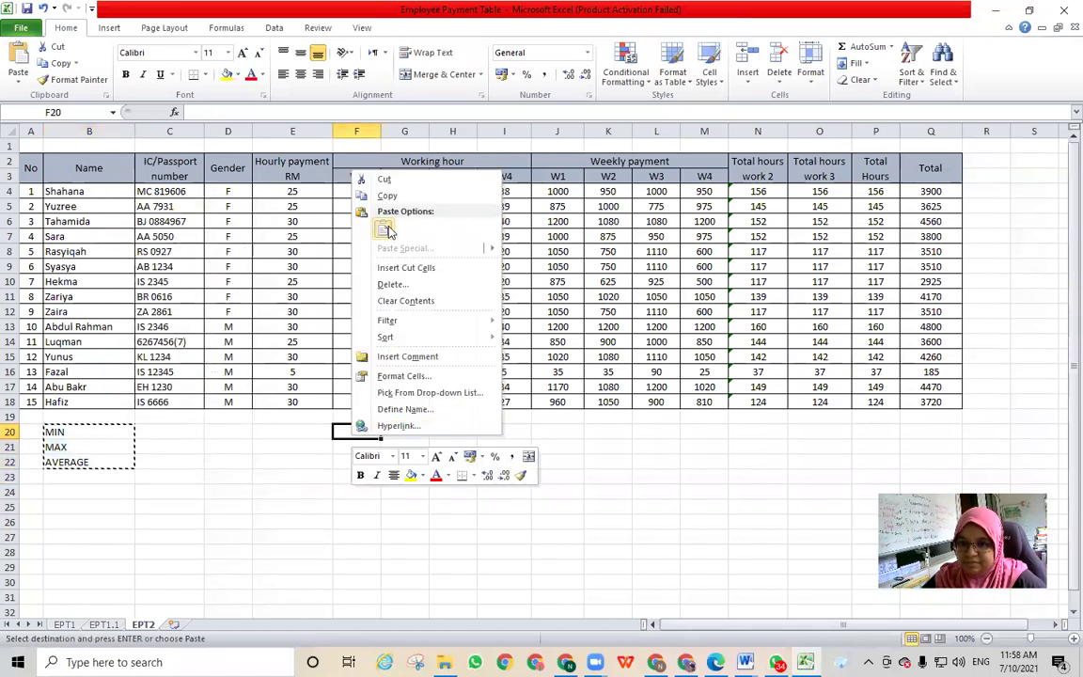
{"action": "left_click", "coordinate": [393, 266]}
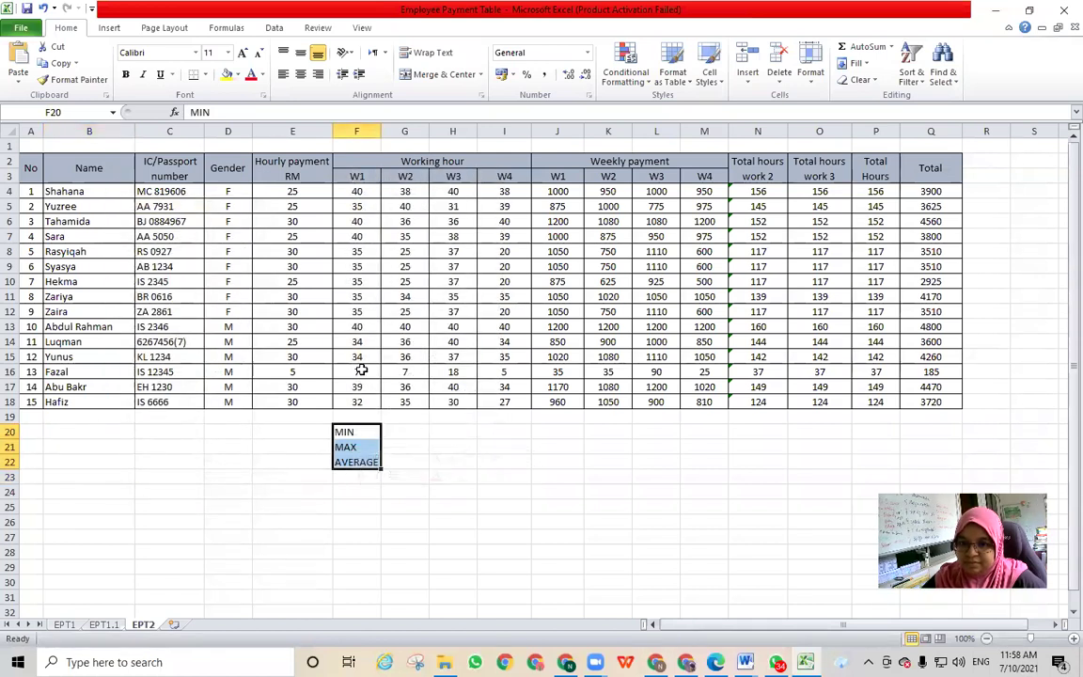
{"action": "left_click", "coordinate": [106, 433]}
Step: Enter Min in B20 and add 'Salary' to the Total column heading
{"action": "type", "text": "Min"}
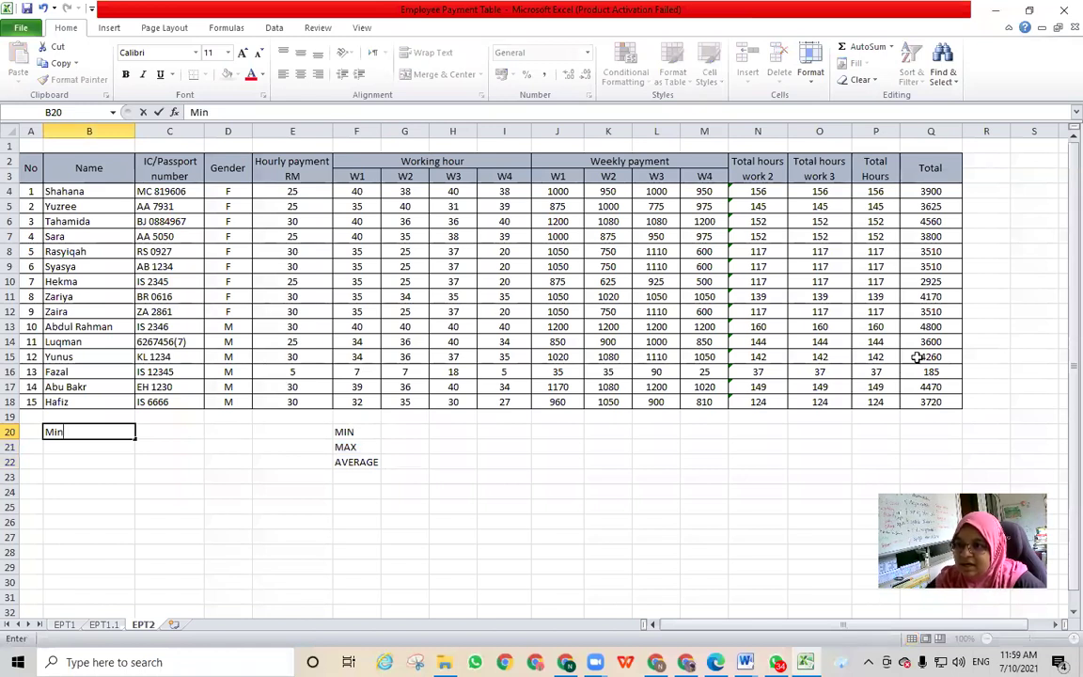
{"action": "left_click", "coordinate": [938, 170]}
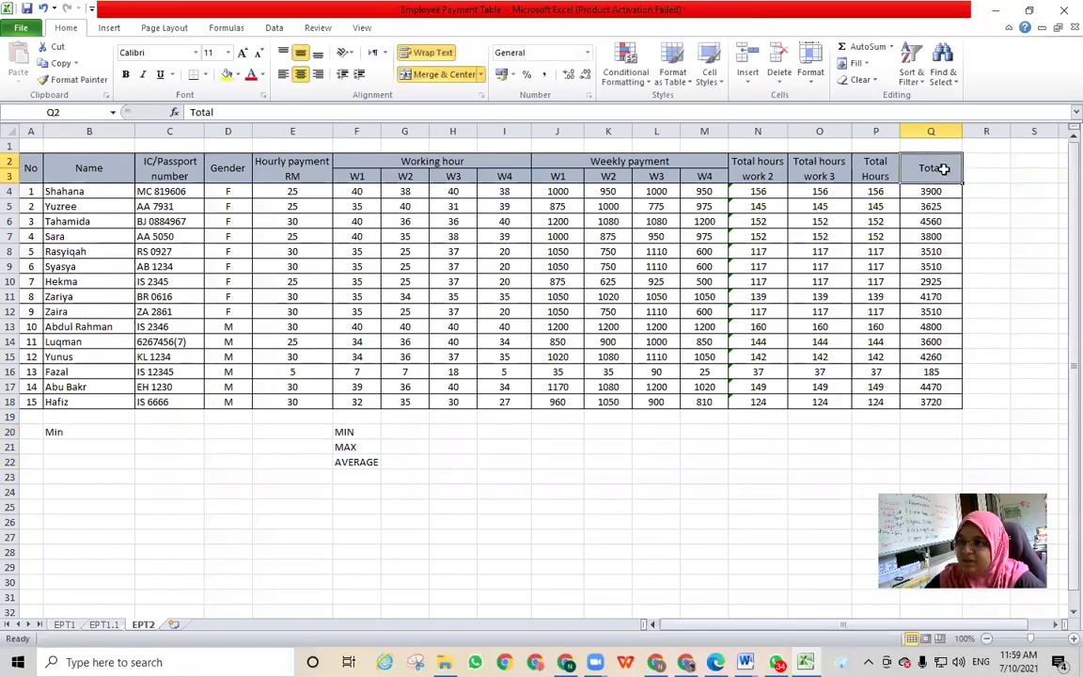
{"action": "double_click", "coordinate": [957, 168]}
{"action": "type", "text": "Sala"}
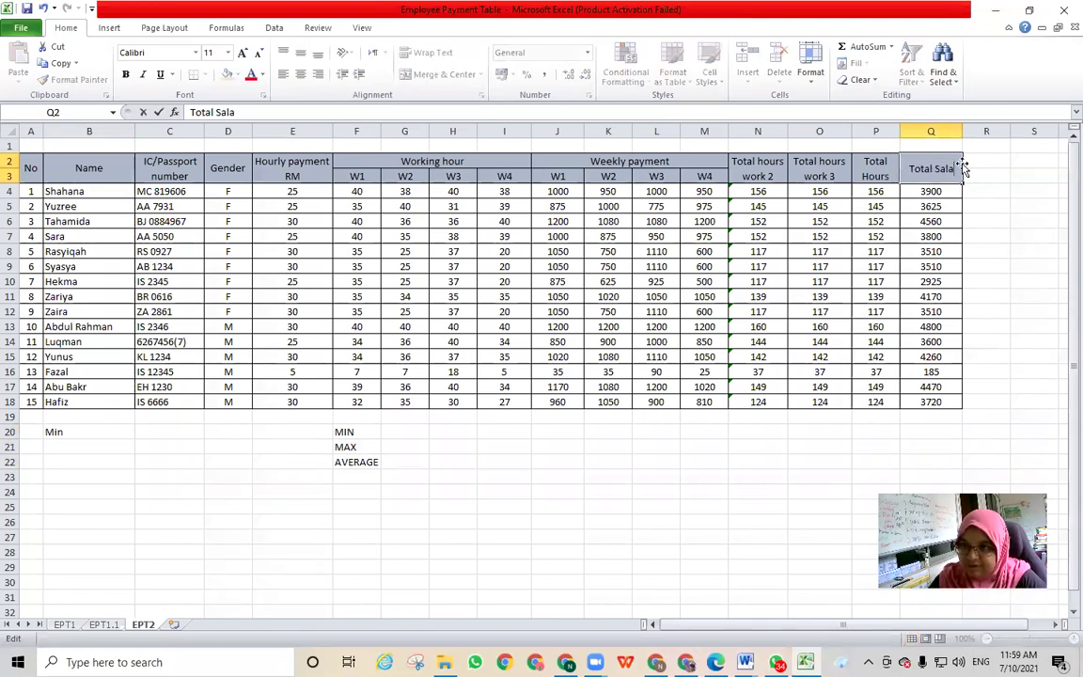
{"action": "type", "text": "ry"}
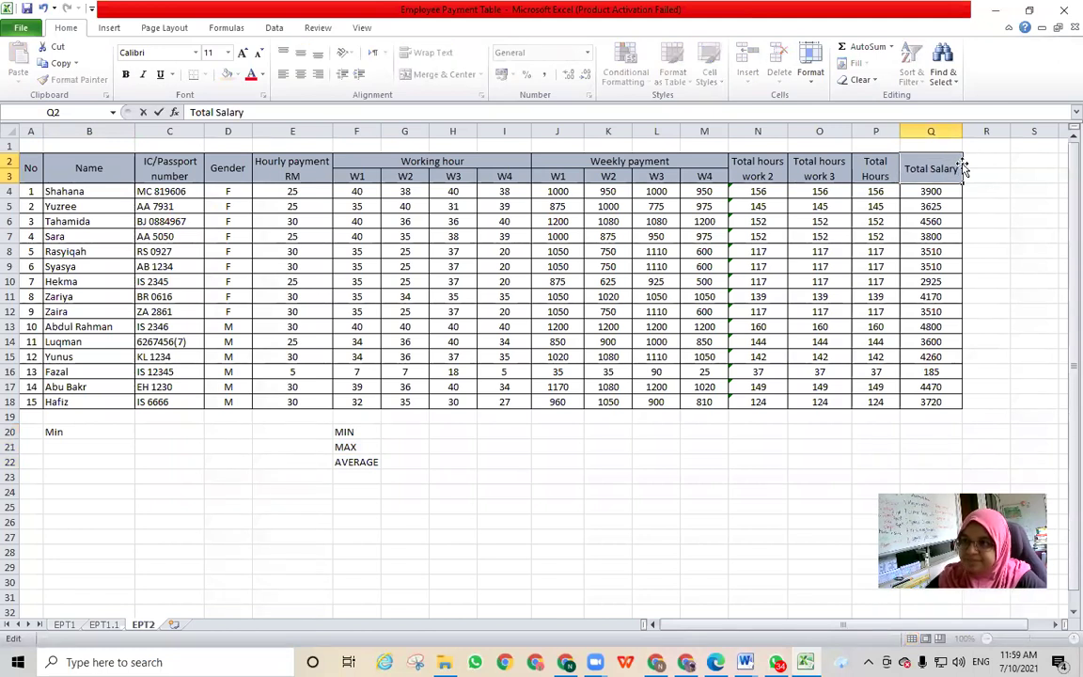
Step: Extend the B20 label to read 'Min of hourly payment'
{"action": "left_click", "coordinate": [987, 225]}
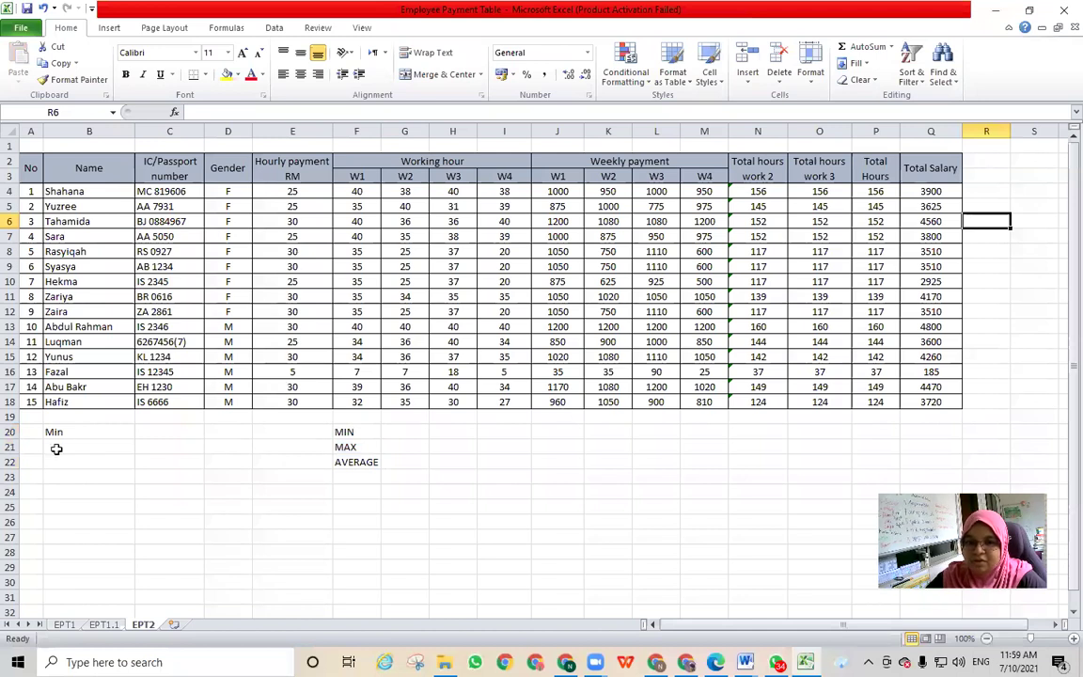
{"action": "left_click", "coordinate": [83, 431]}
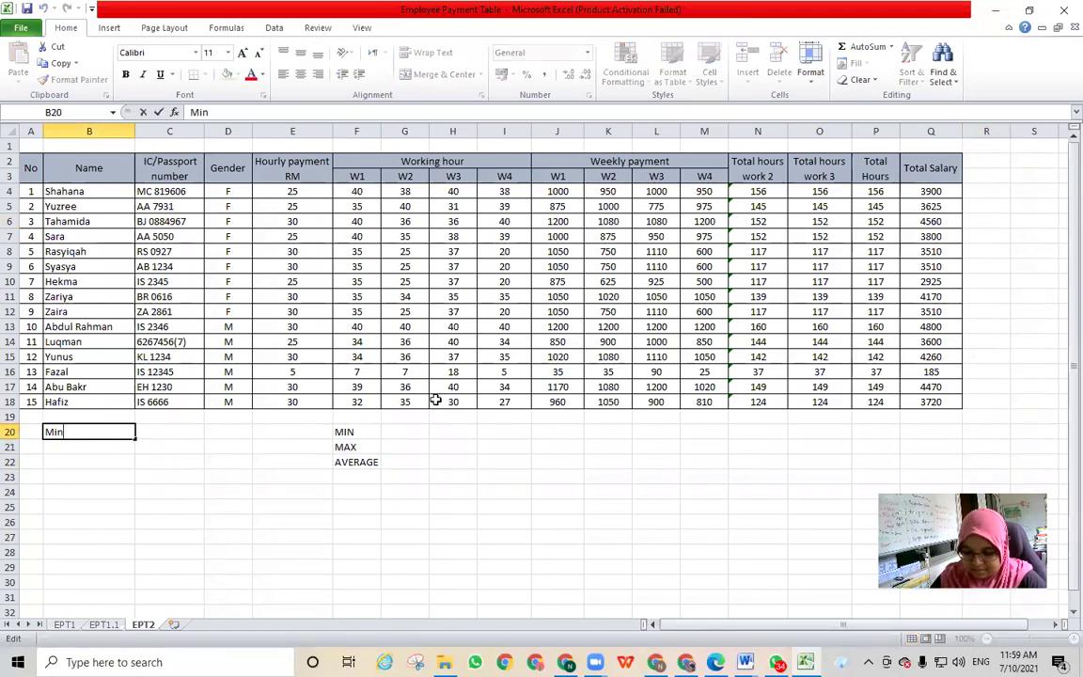
{"action": "type", "text": " of"}
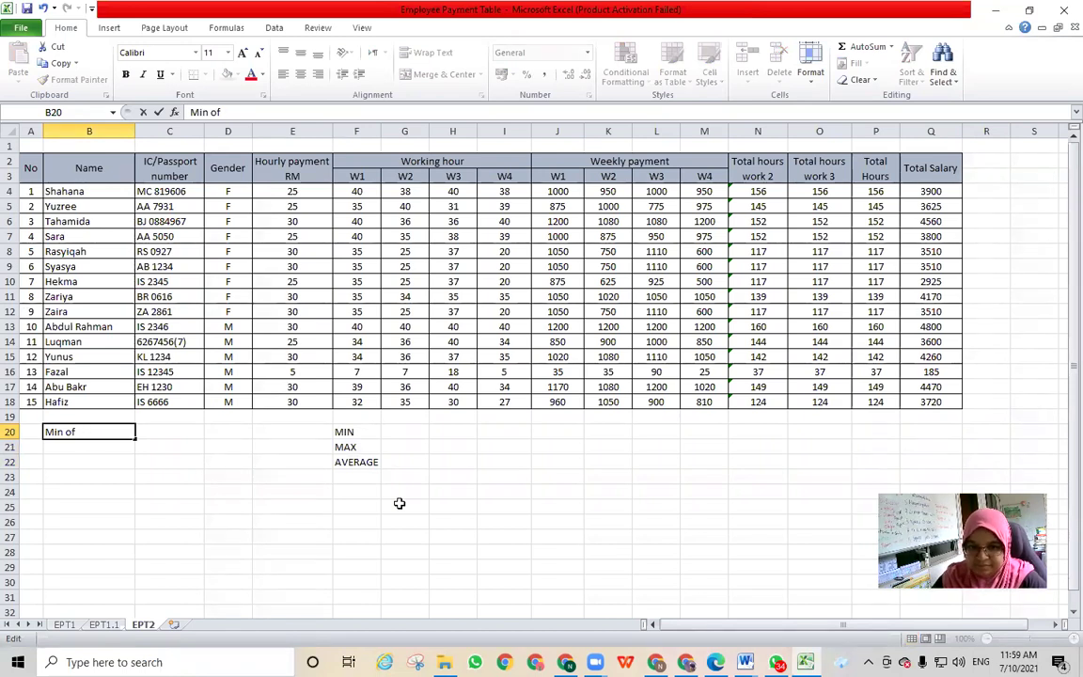
{"action": "type", "text": "hory"}
{"action": "key", "text": "BackSpace"}
{"action": "key", "text": "BackSpace"}
{"action": "key", "text": "BackSpace"}
{"action": "key", "text": "BackSpace"}
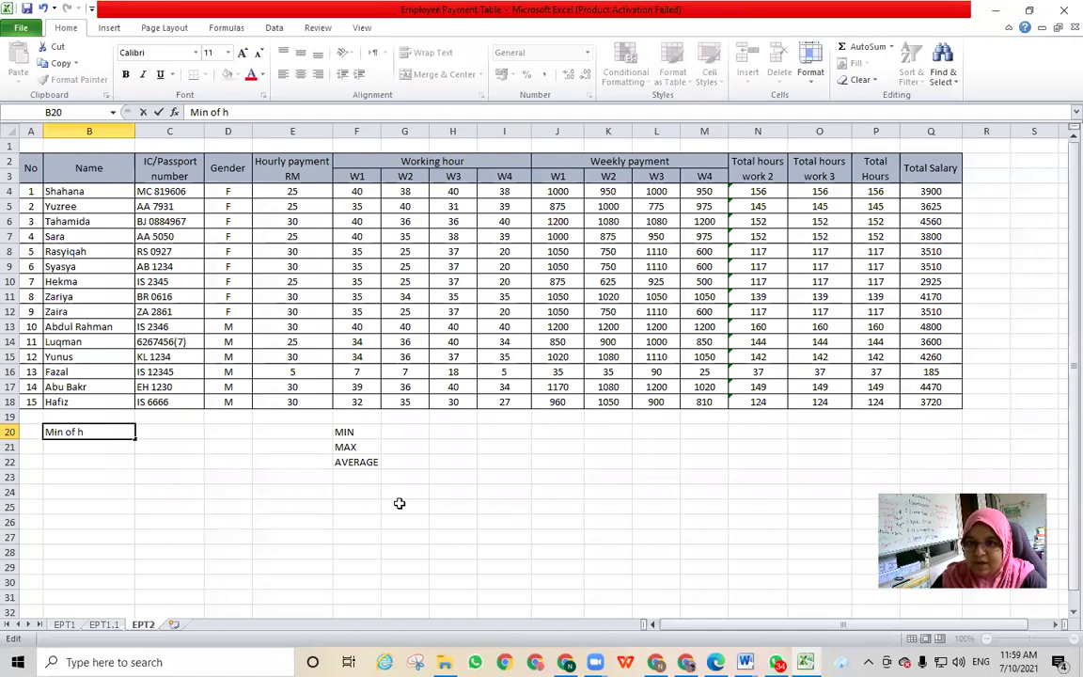
{"action": "type", "text": "ourly"}
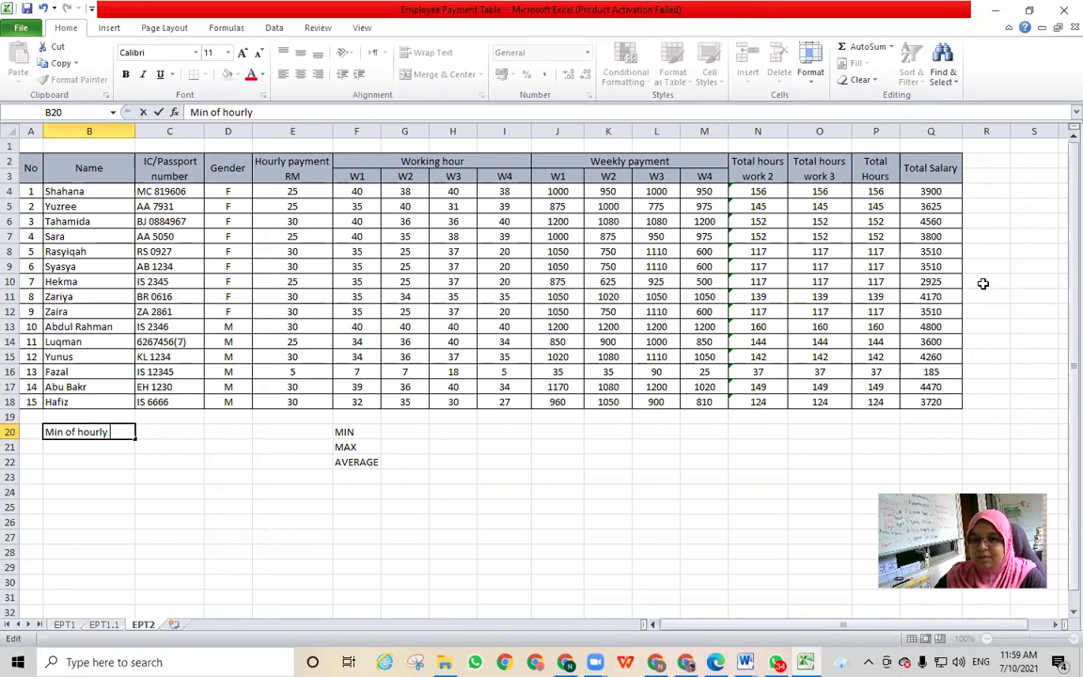
{"action": "type", "text": "payment"}
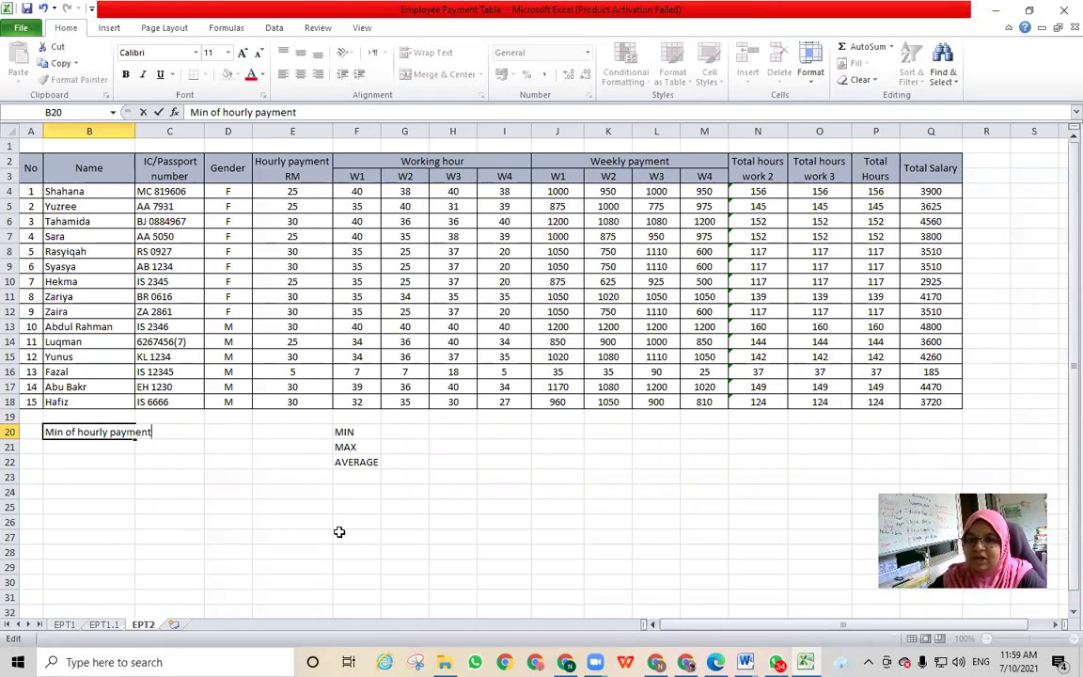
Step: Merge B20:C20 and left-align the 'Min of hourly payment' label
{"action": "left_click", "coordinate": [319, 522]}
{"action": "left_click_drag", "start_coordinate": [131, 431], "coordinate": [187, 429]}
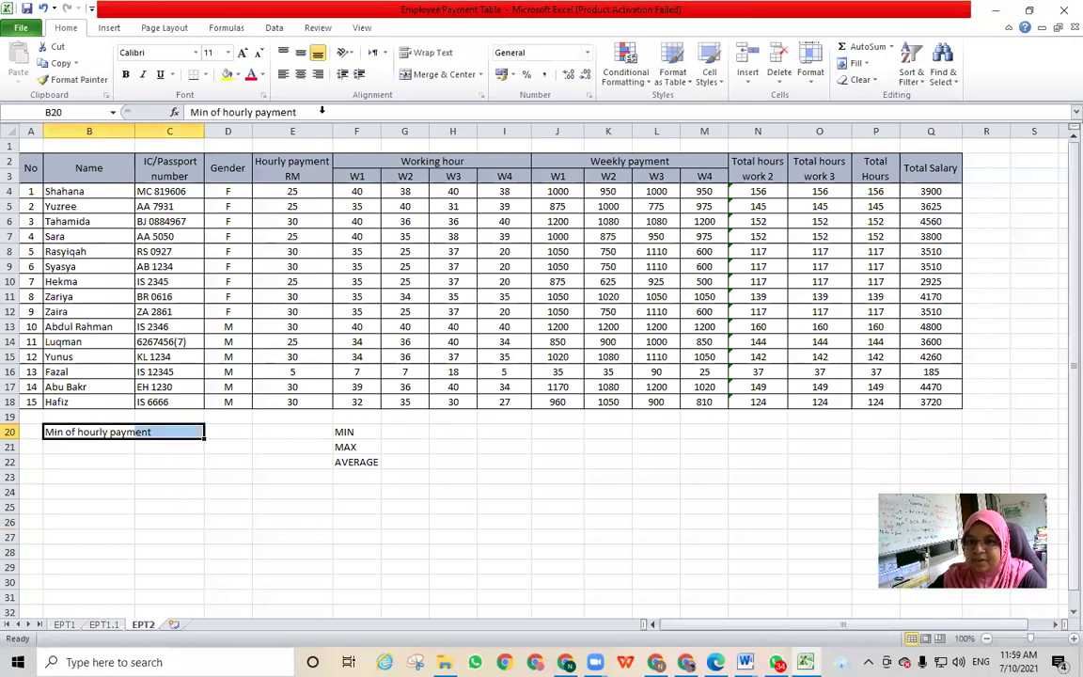
{"action": "left_click", "coordinate": [438, 74]}
{"action": "left_click", "coordinate": [170, 462]}
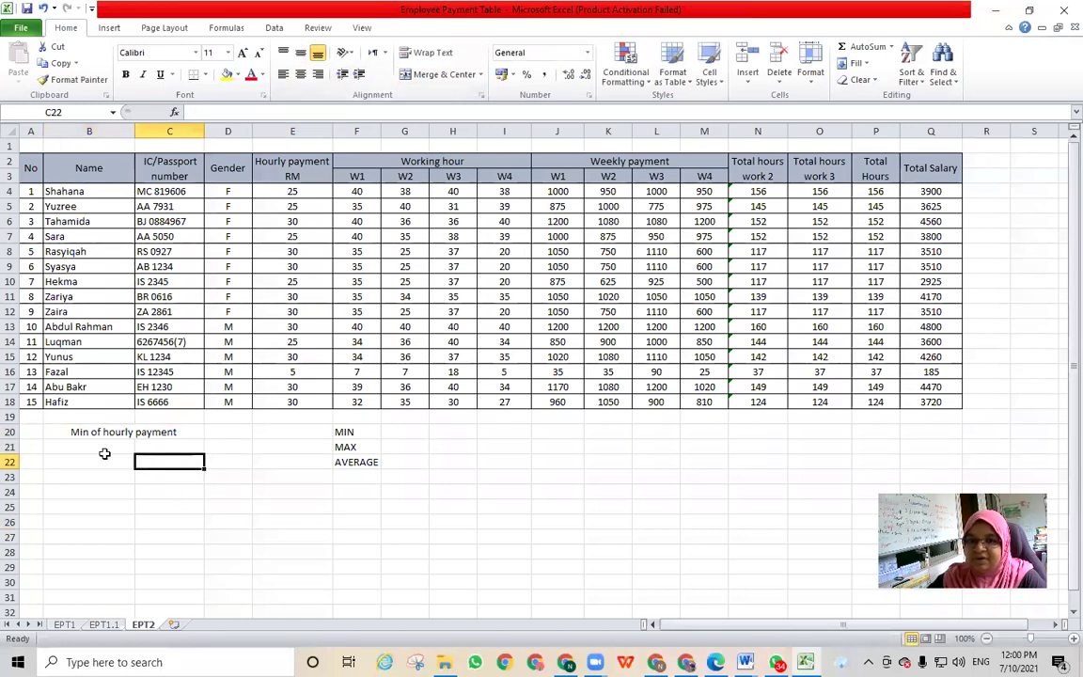
{"action": "left_click", "coordinate": [88, 430]}
{"action": "left_click", "coordinate": [284, 76]}
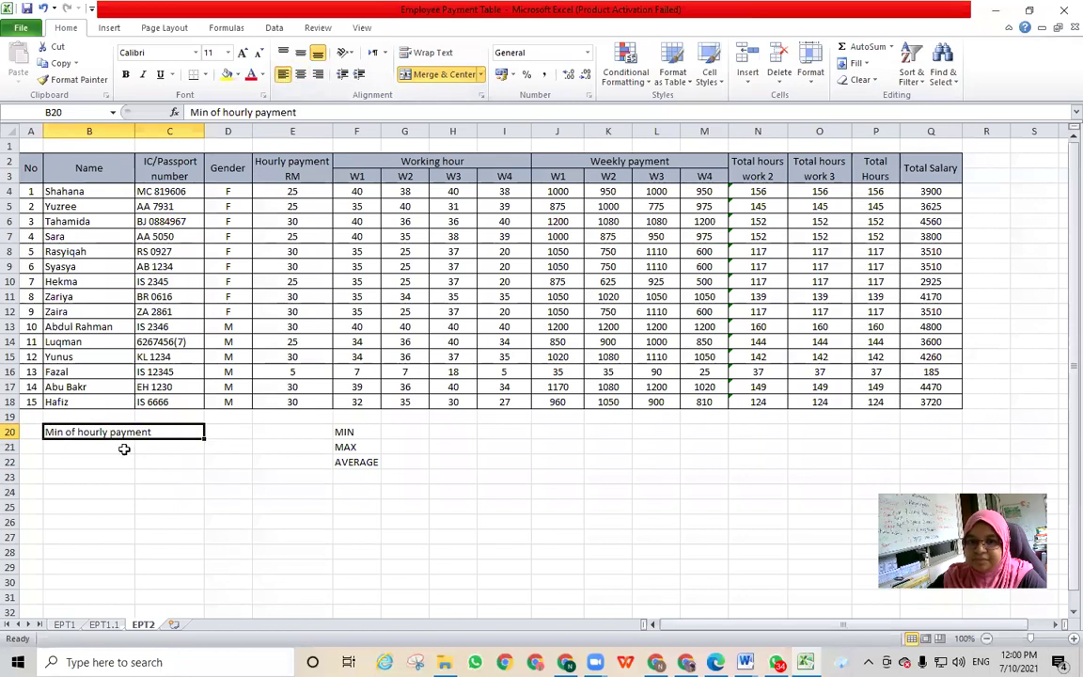
{"action": "left_click", "coordinate": [124, 448]}
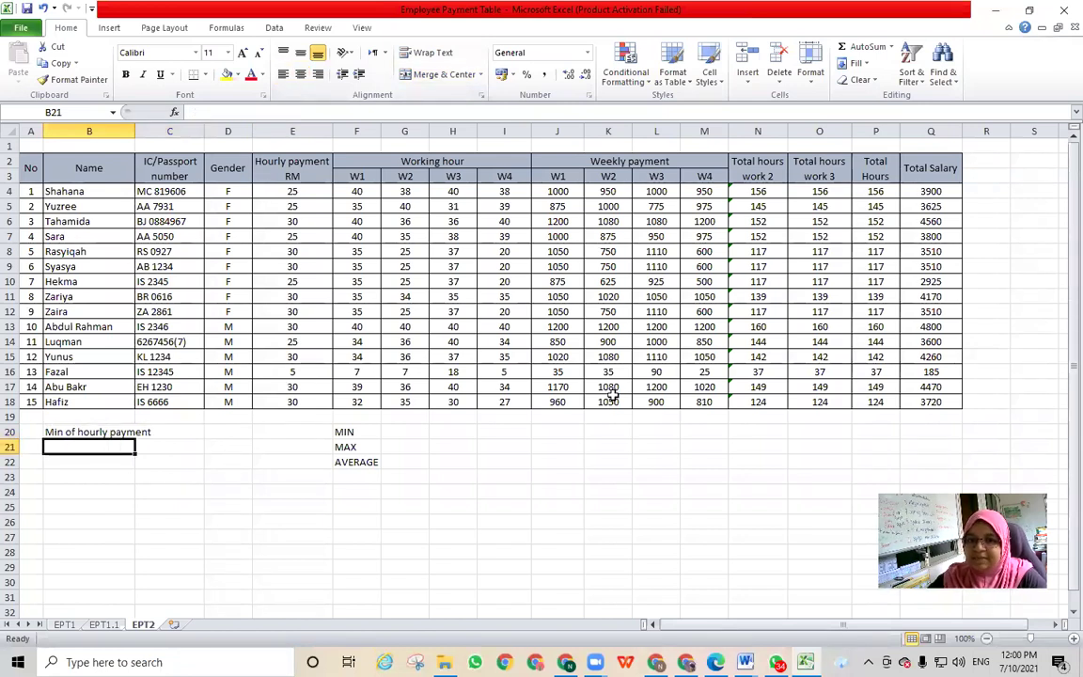
Step: Reword the B20 label to 'Minimum hourly payment'
{"action": "double_click", "coordinate": [66, 433]}
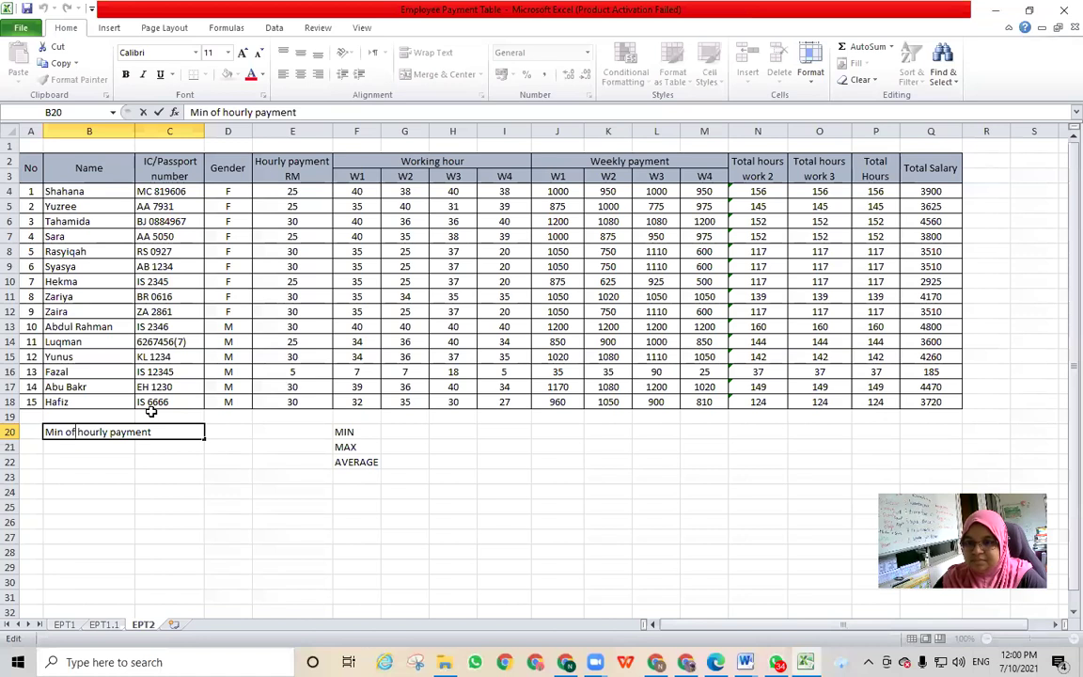
{"action": "key", "text": "BackSpace"}
{"action": "key", "text": "BackSpace"}
{"action": "key", "text": "BackSpace"}
{"action": "type", "text": "imum"}
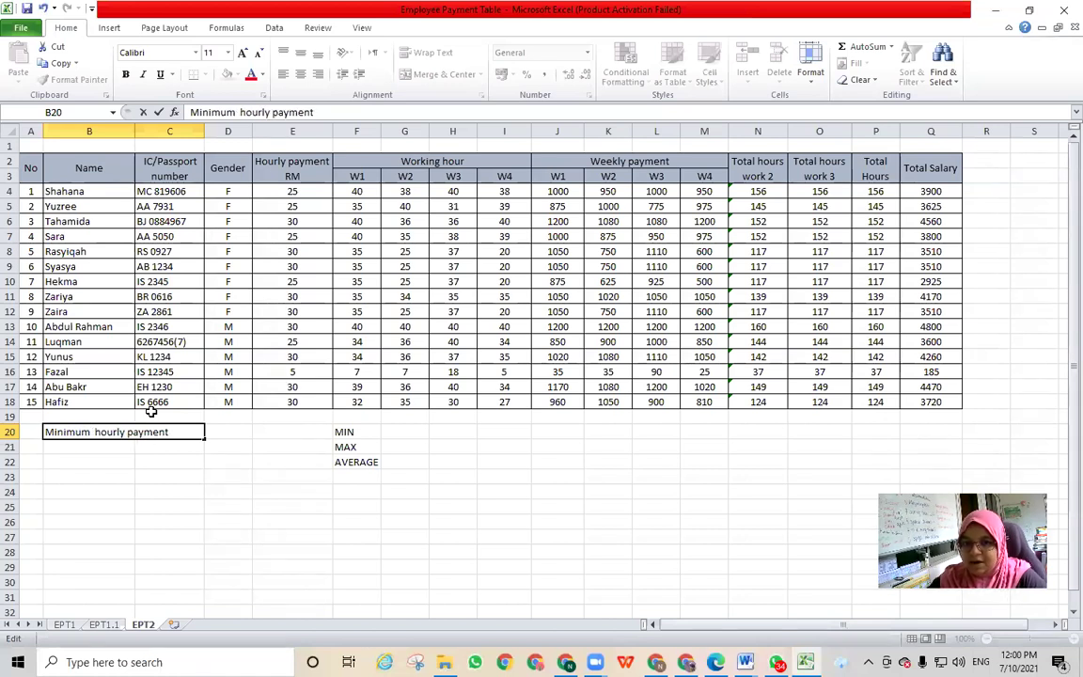
{"action": "left_click", "coordinate": [141, 460]}
{"action": "left_click", "coordinate": [115, 447]}
{"action": "left_click", "coordinate": [98, 431]}
Step: Type 'Maximum total working hour' into B21
{"action": "right_click", "coordinate": [97, 434]}
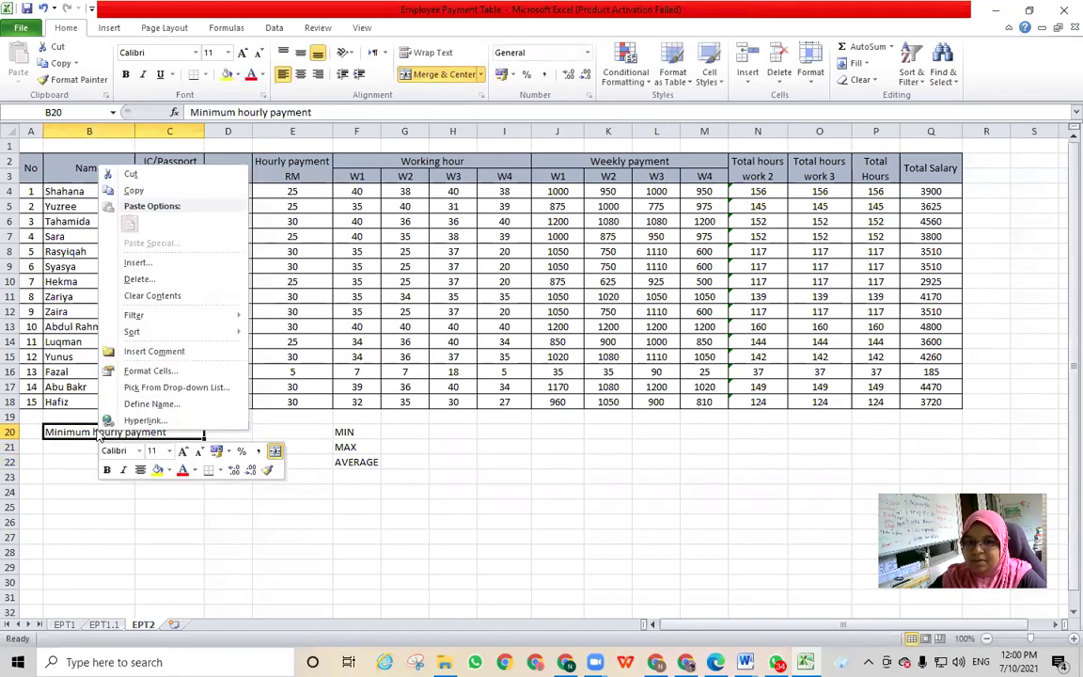
{"action": "left_click", "coordinate": [70, 447]}
{"action": "left_click", "coordinate": [71, 447]}
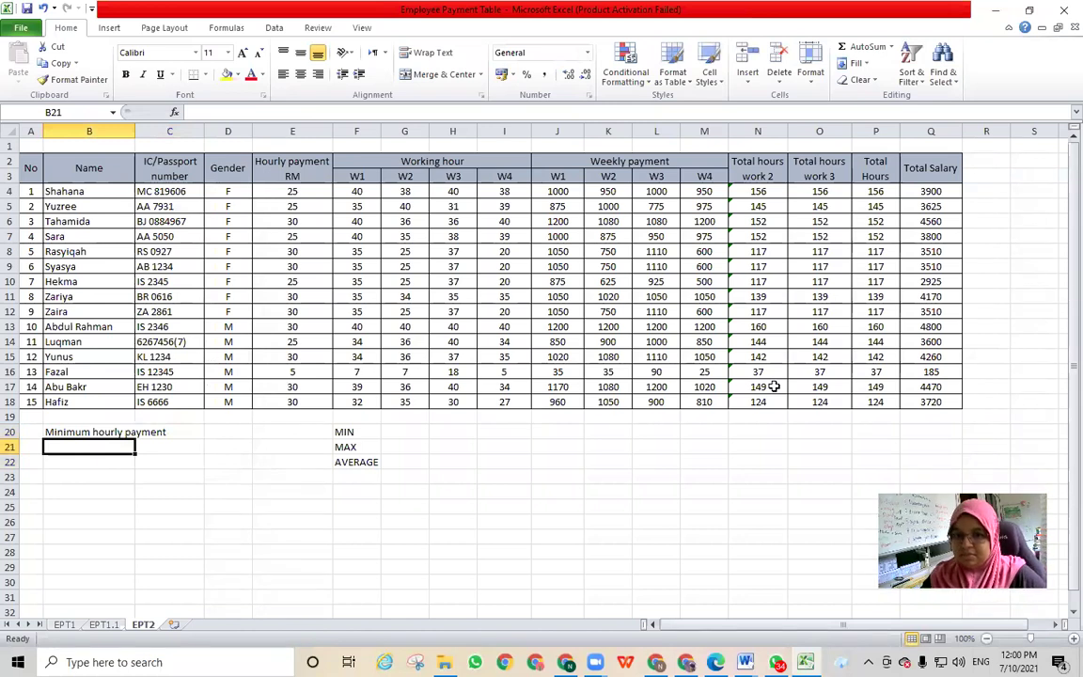
{"action": "type", "text": "Max"}
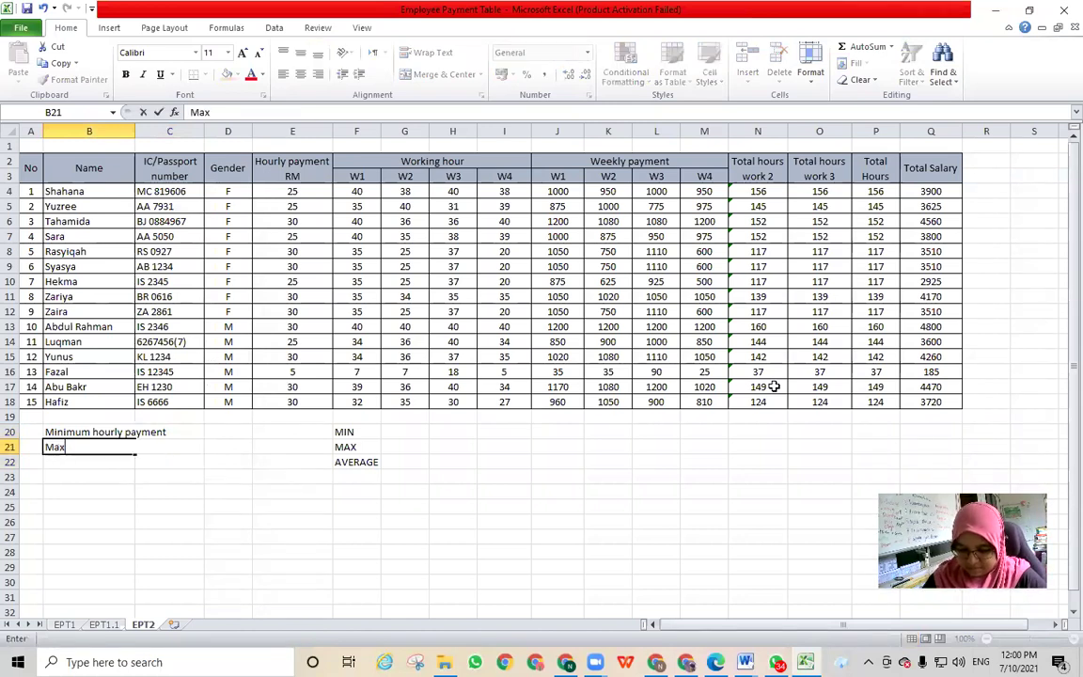
{"action": "type", "text": "imum t"}
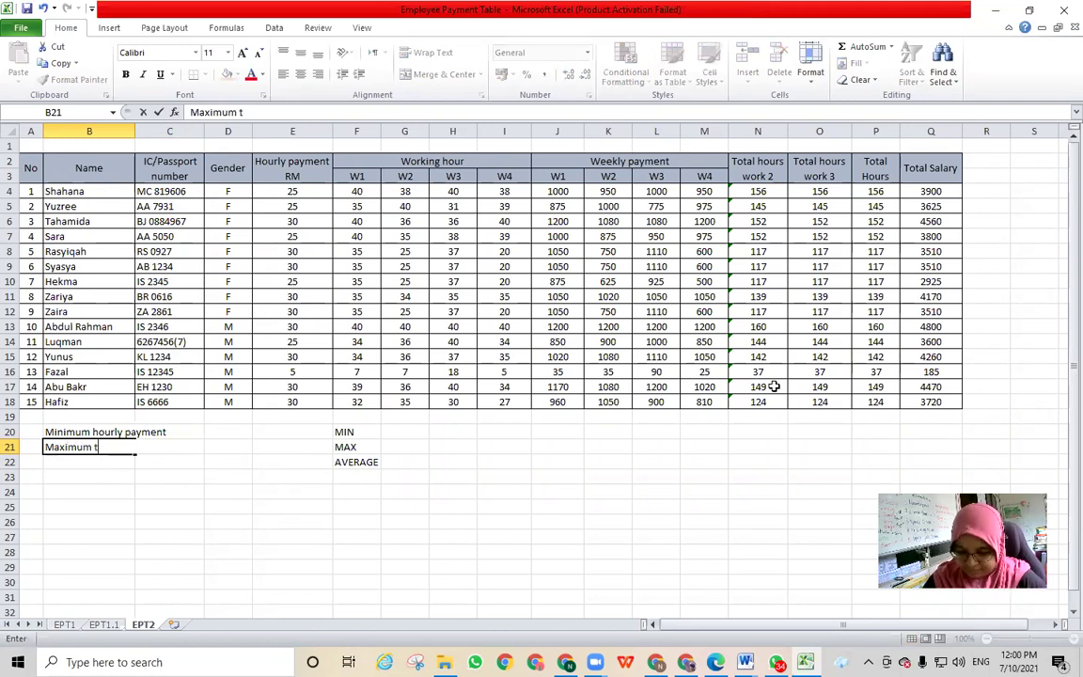
{"action": "type", "text": "otal working hour"}
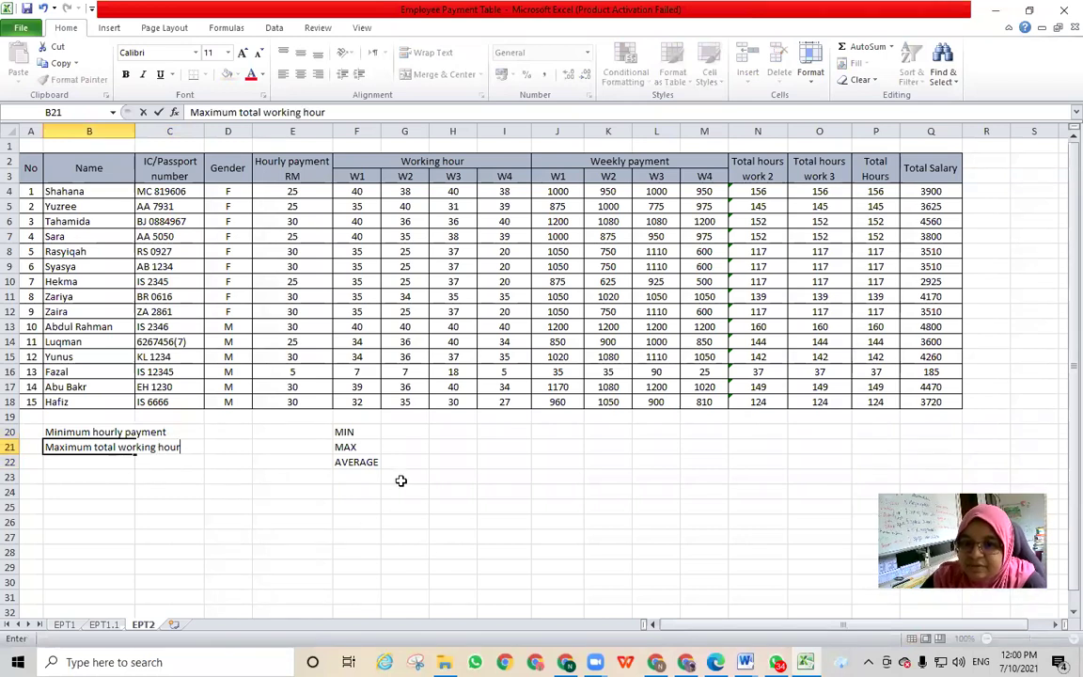
Step: Merge B21:C21 and left-align the 'Maximum total working hour' label
{"action": "left_click", "coordinate": [242, 505]}
{"action": "left_click_drag", "start_coordinate": [69, 447], "coordinate": [174, 447]}
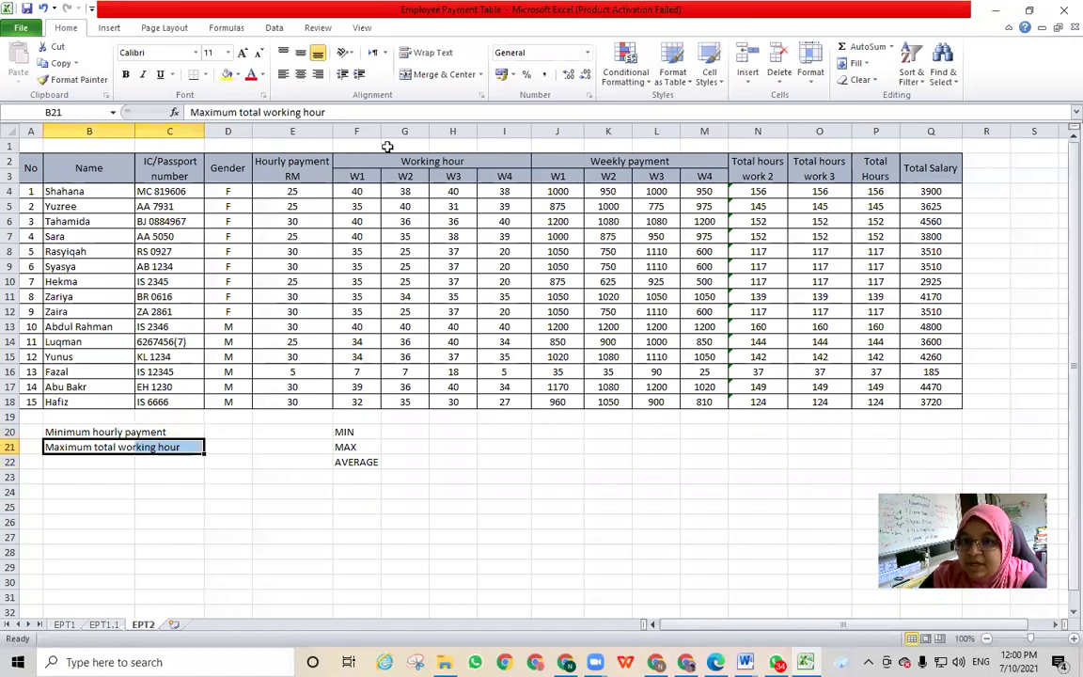
{"action": "left_click", "coordinate": [434, 75]}
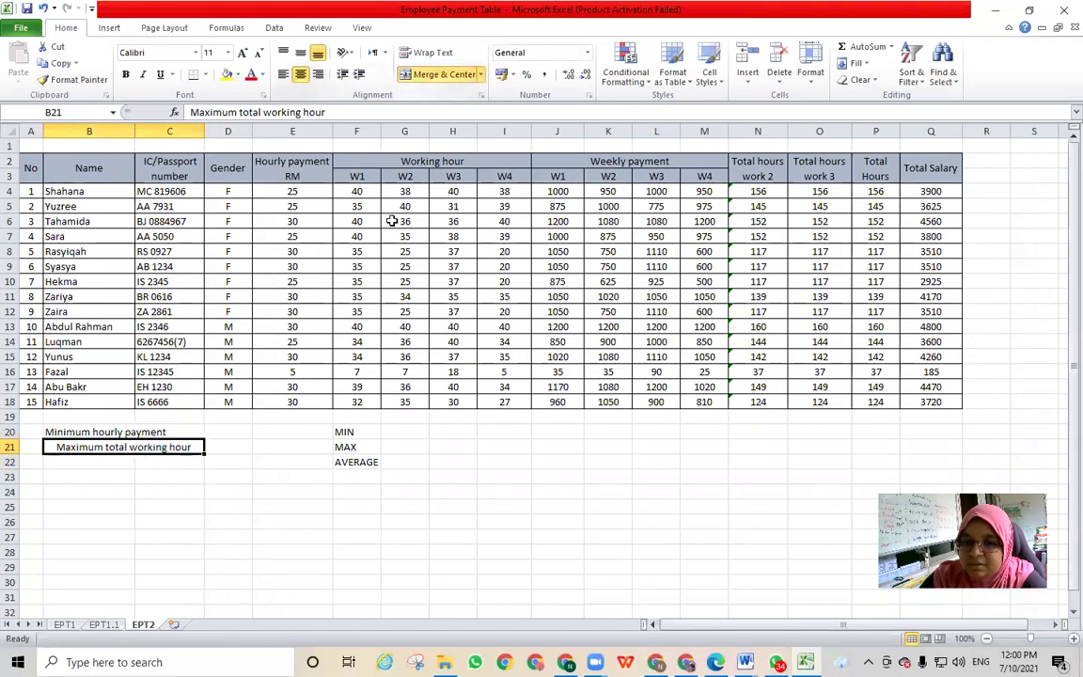
{"action": "left_click", "coordinate": [283, 74]}
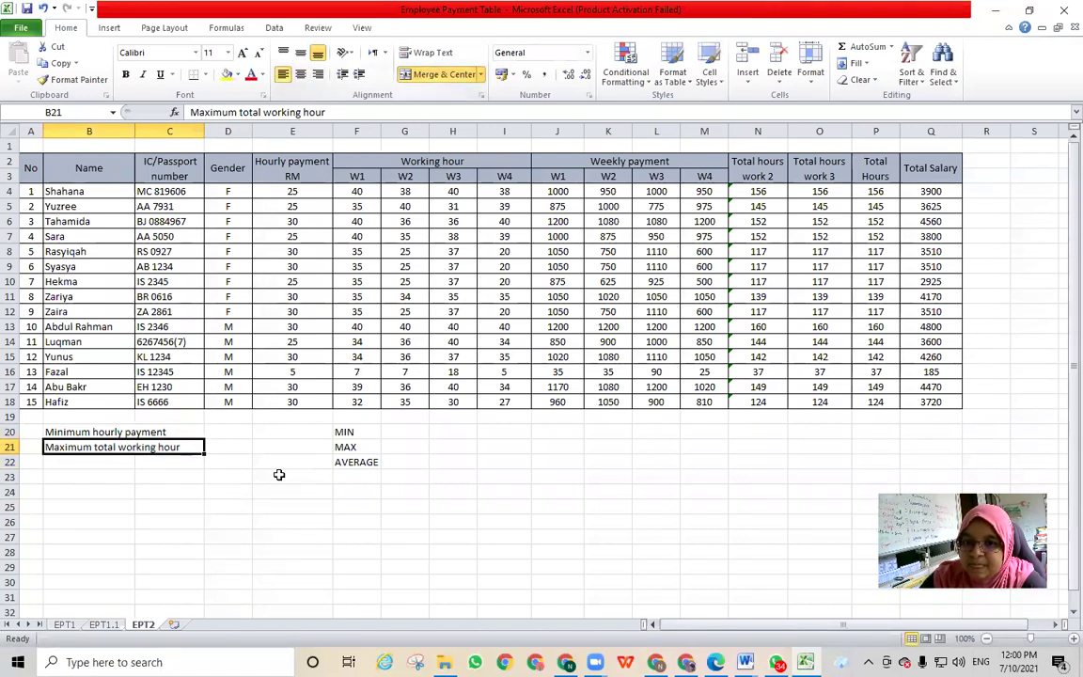
{"action": "left_click", "coordinate": [227, 491]}
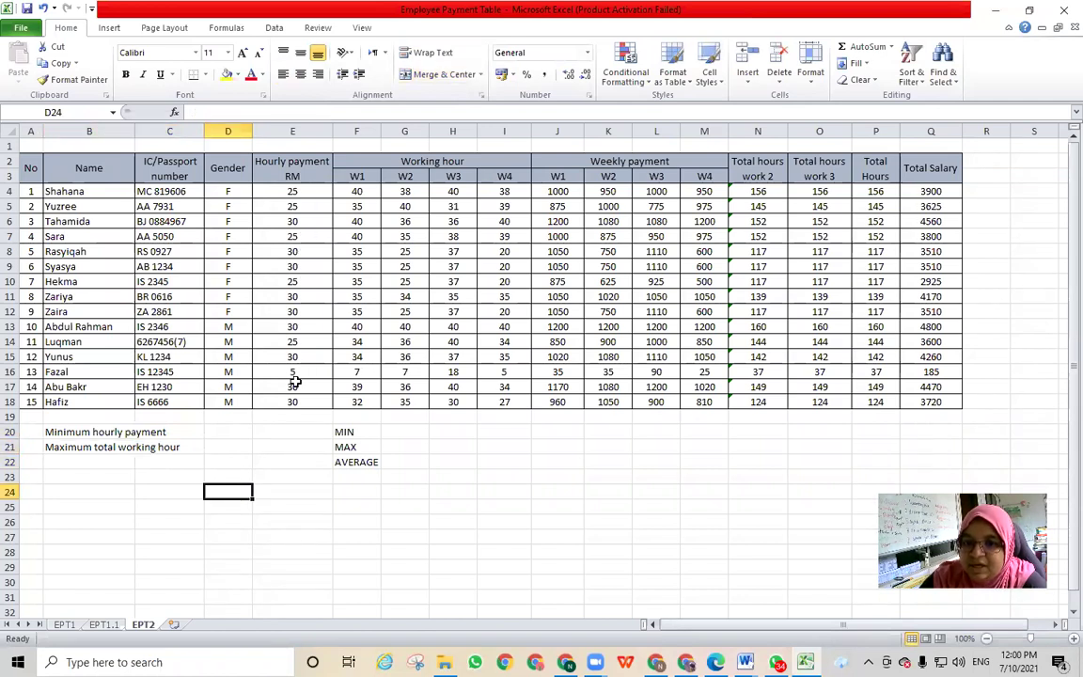
{"action": "left_click", "coordinate": [307, 372]}
{"action": "left_click", "coordinate": [268, 459]}
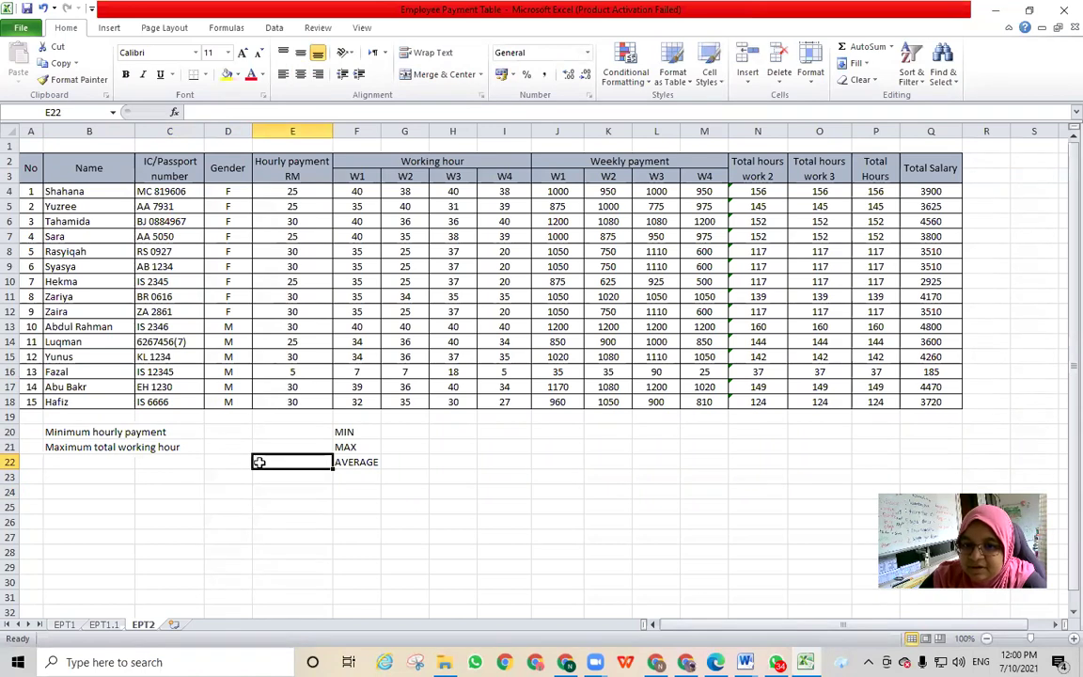
{"action": "left_click", "coordinate": [54, 462]}
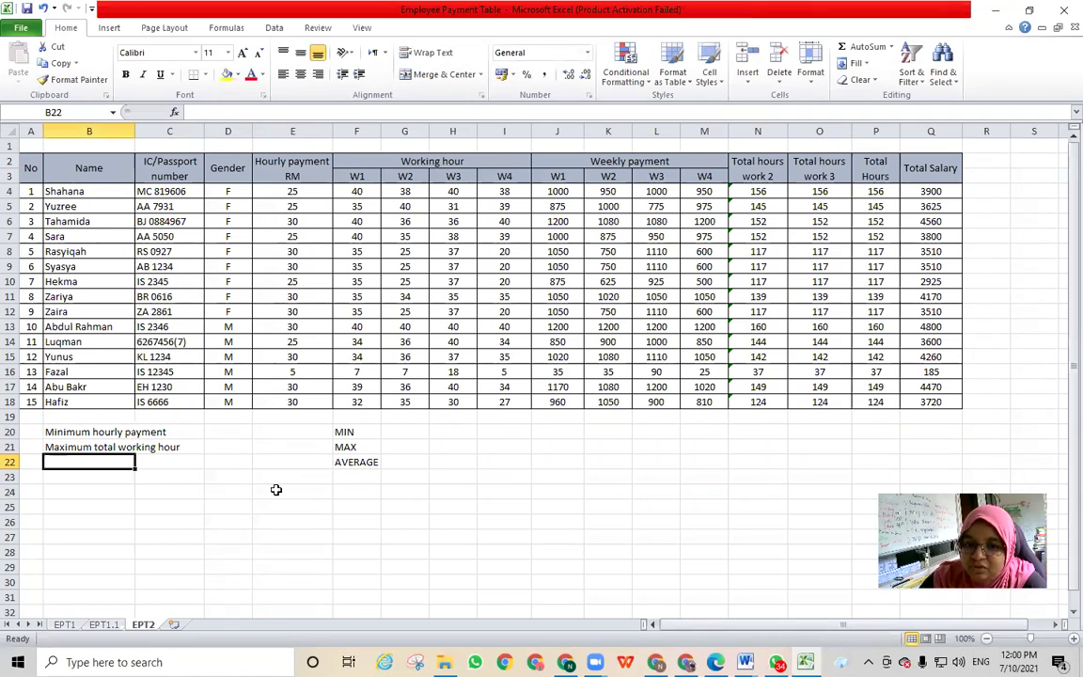
{"action": "left_click", "coordinate": [111, 445]}
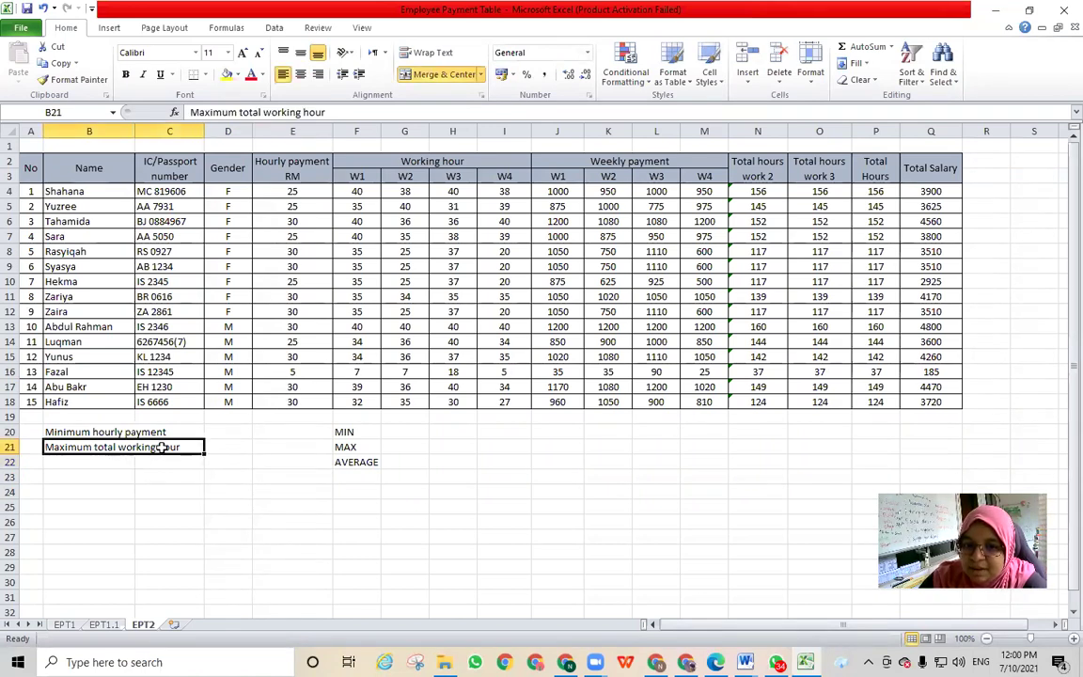
Step: Copy the 'Maximum total working hour' label from B21 into B22
{"action": "right_click", "coordinate": [167, 447]}
{"action": "left_click", "coordinate": [198, 208]}
{"action": "left_click", "coordinate": [111, 460]}
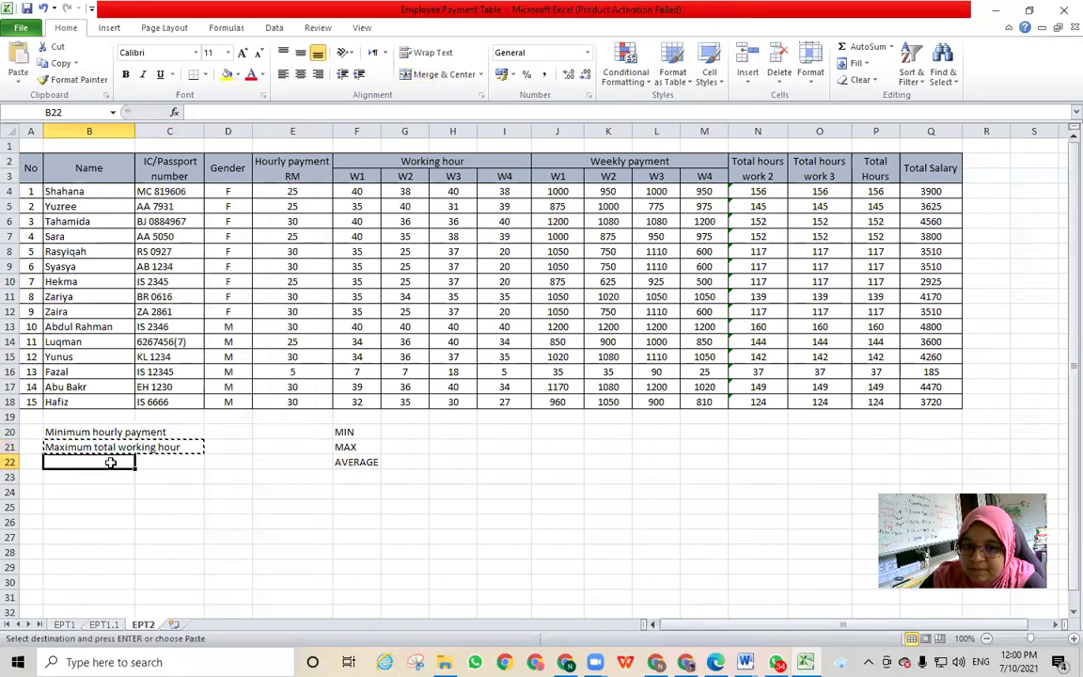
{"action": "right_click", "coordinate": [114, 462]}
{"action": "left_click", "coordinate": [144, 258]}
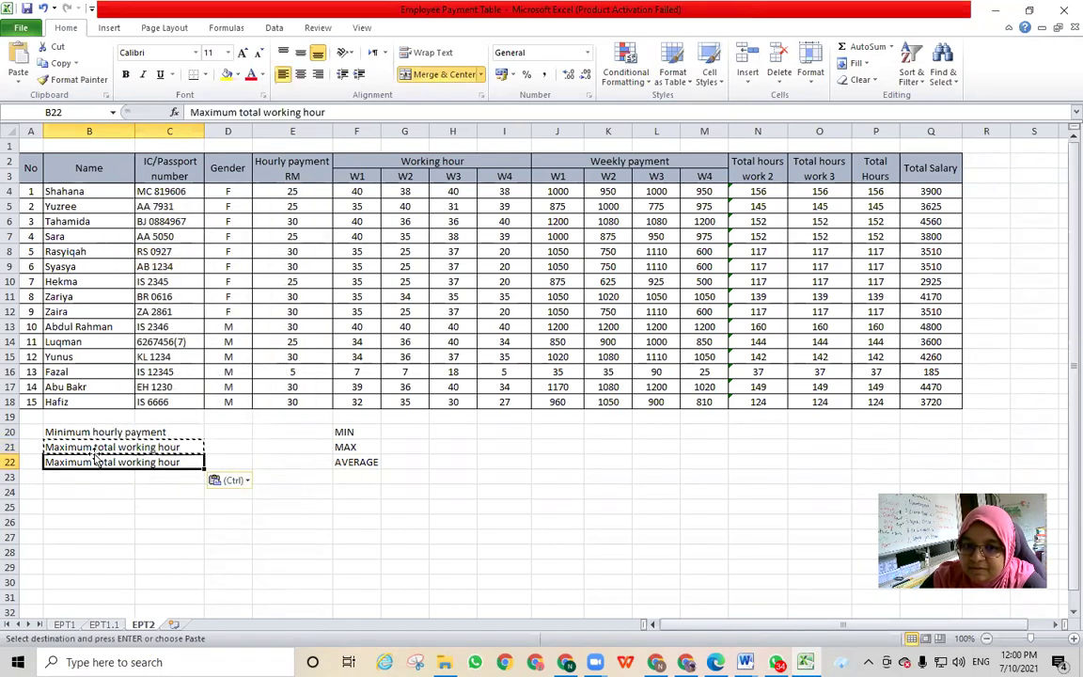
Step: Change the B21 label to 'Minimum total working hour'
{"action": "double_click", "coordinate": [93, 447]}
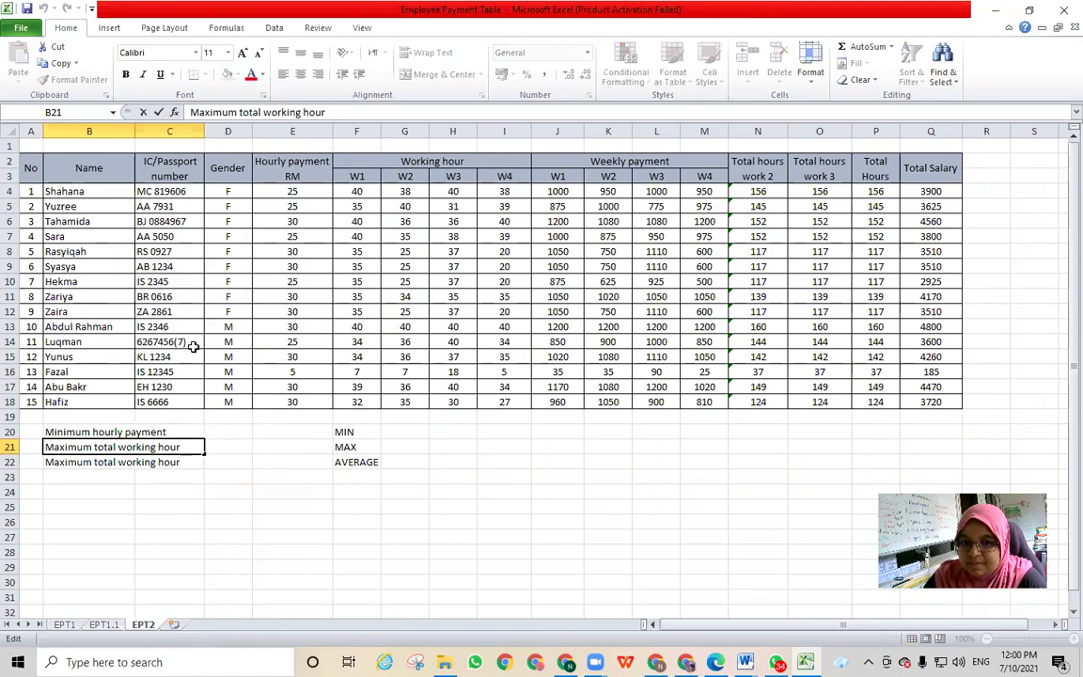
{"action": "key", "text": "BackSpace"}
{"action": "key", "text": "BackSpace"}
{"action": "key", "text": "BackSpace"}
{"action": "key", "text": "BackSpace"}
{"action": "key", "text": "BackSpace"}
{"action": "key", "text": "BackSpace"}
{"action": "type", "text": "inimum"}
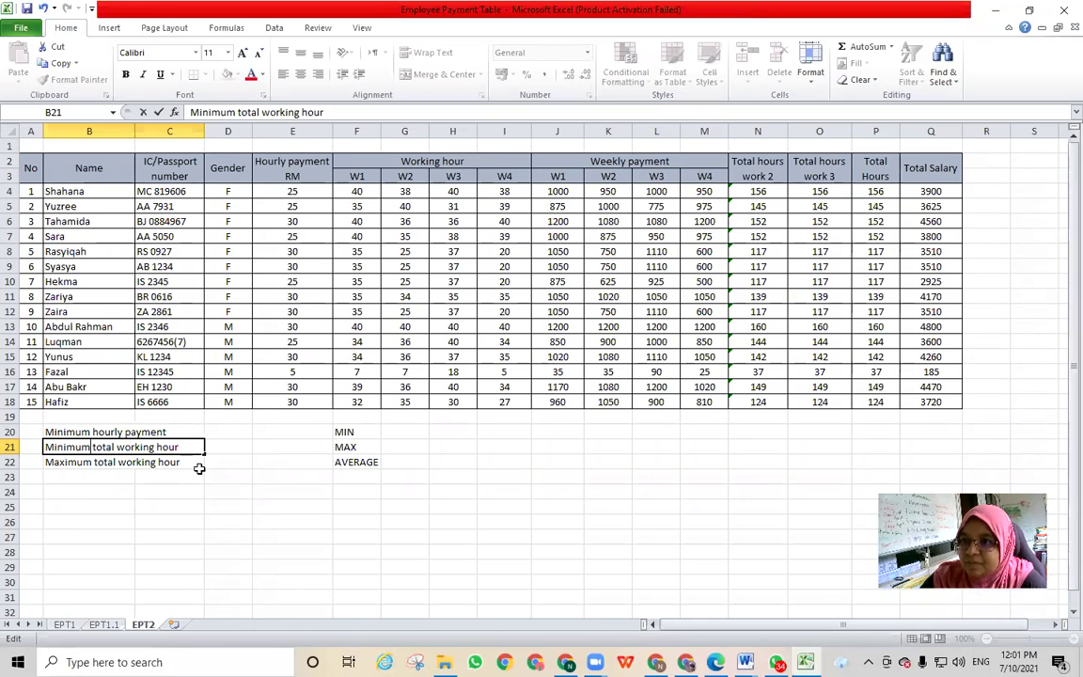
Step: Type 'Maximum total salary' in B23, then merge and left-align B23:C23
{"action": "left_click", "coordinate": [73, 476]}
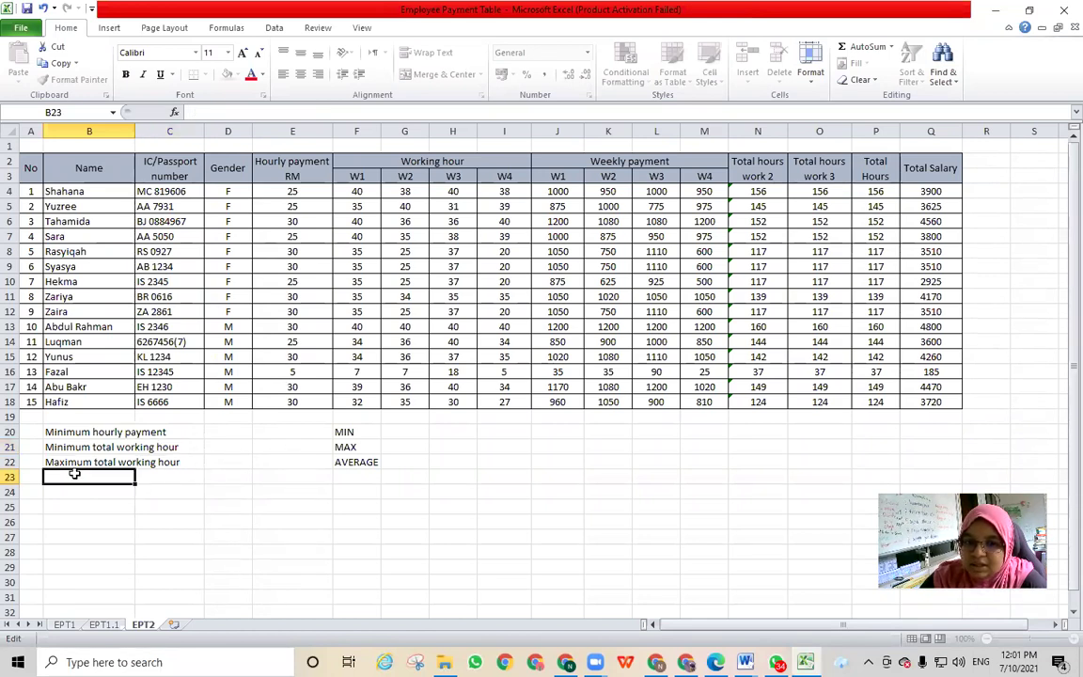
{"action": "type", "text": "Maxim"}
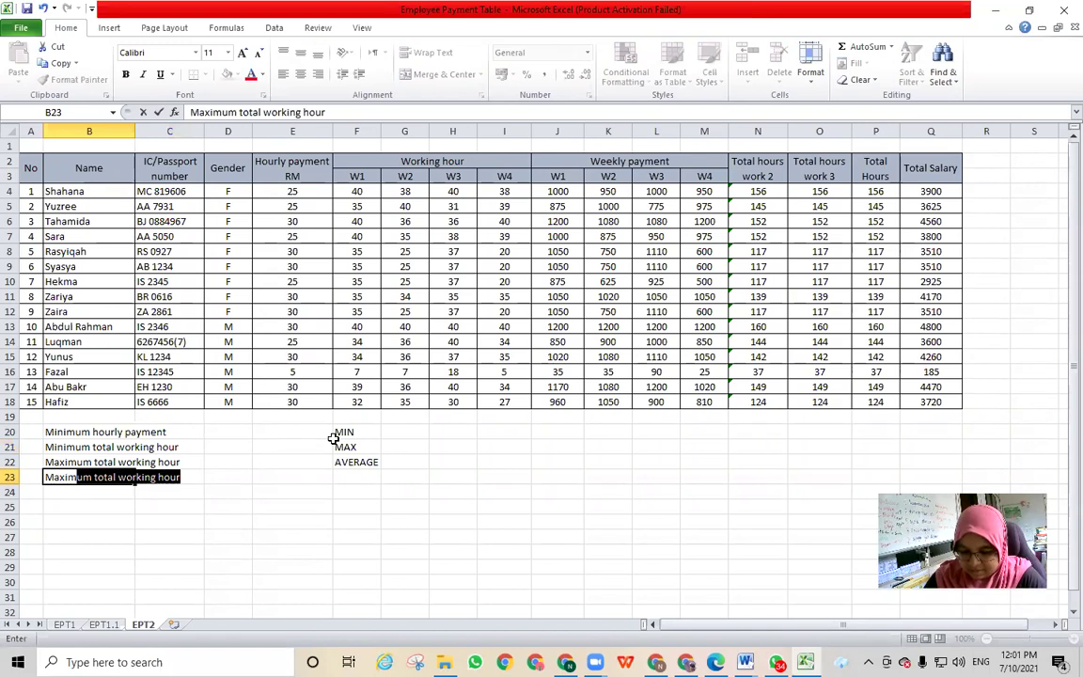
{"action": "type", "text": "um "}
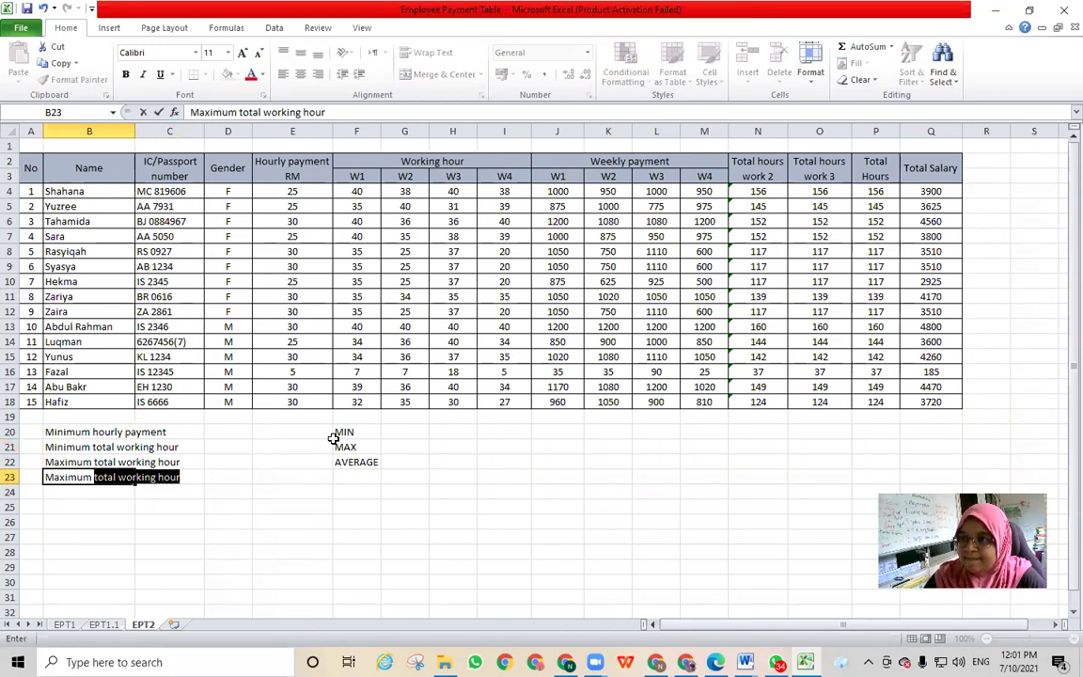
{"action": "type", "text": "toatal"}
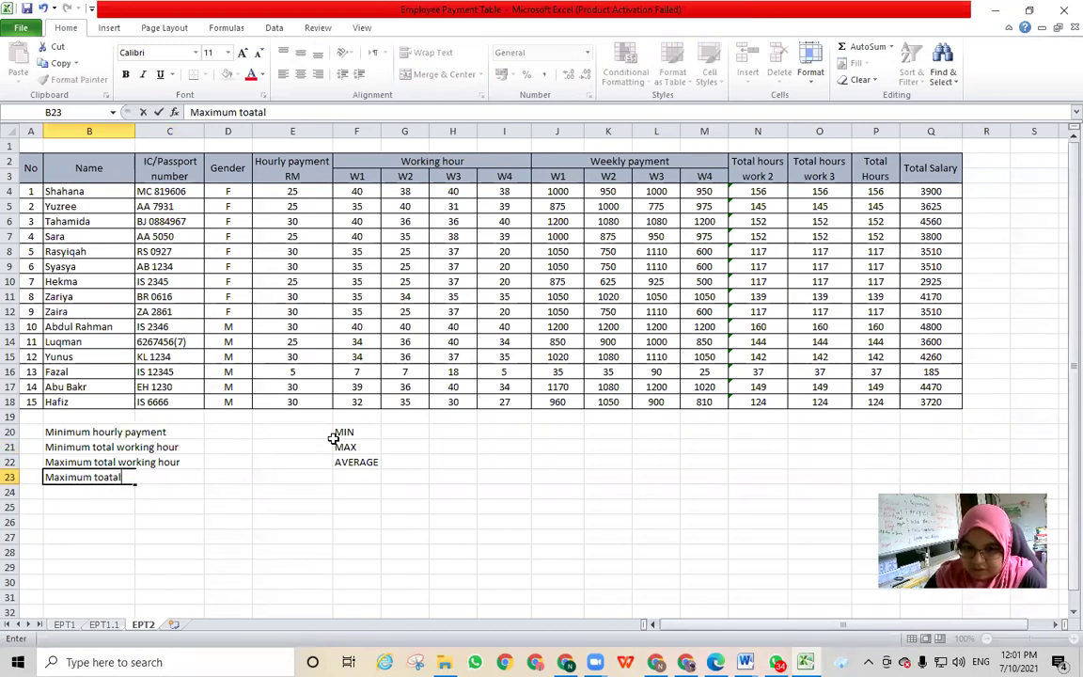
{"action": "key", "text": "BackSpace"}
{"action": "key", "text": "BackSpace"}
{"action": "key", "text": "BackSpace"}
{"action": "key", "text": "BackSpace"}
{"action": "type", "text": "tal "}
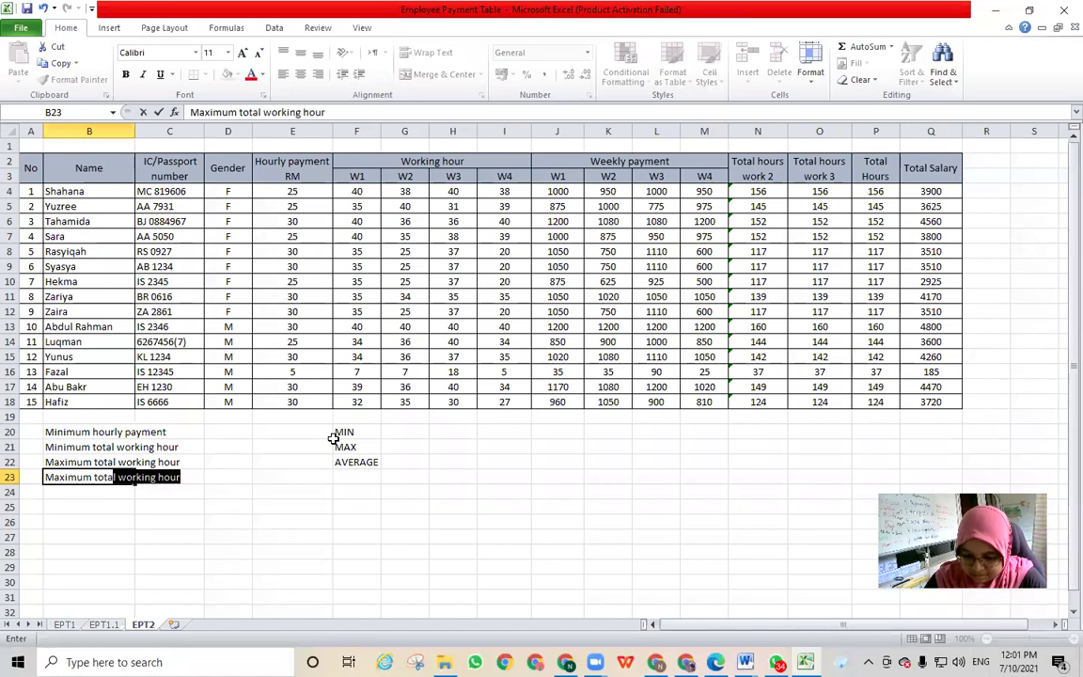
{"action": "type", "text": "salary"}
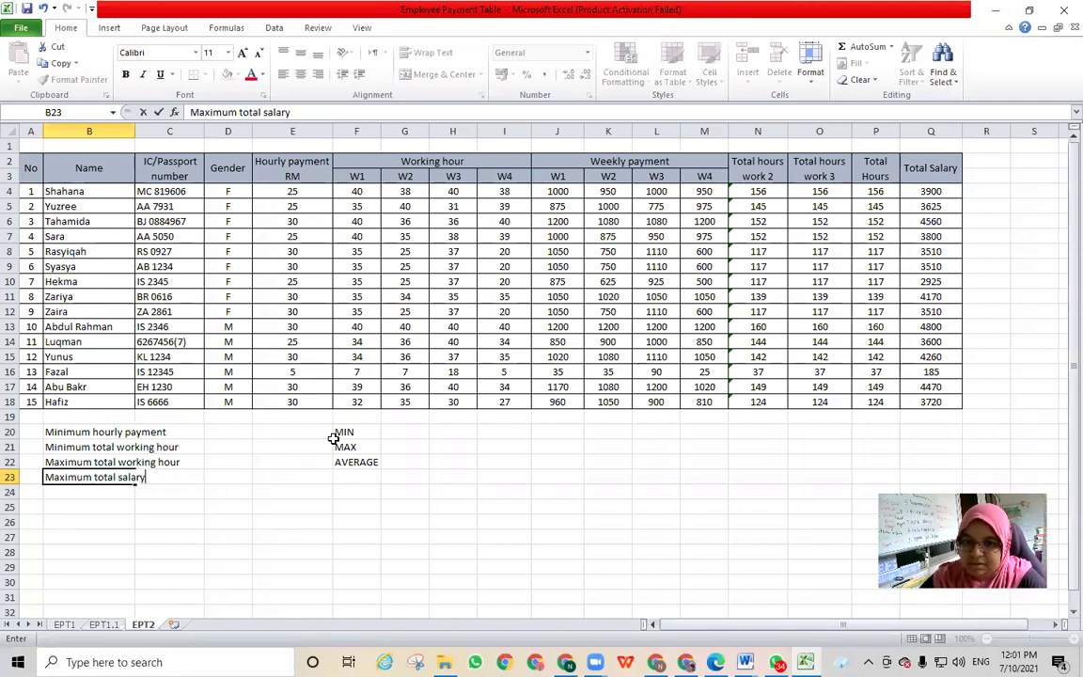
{"action": "left_click", "coordinate": [116, 535]}
{"action": "left_click_drag", "start_coordinate": [109, 478], "coordinate": [170, 478]}
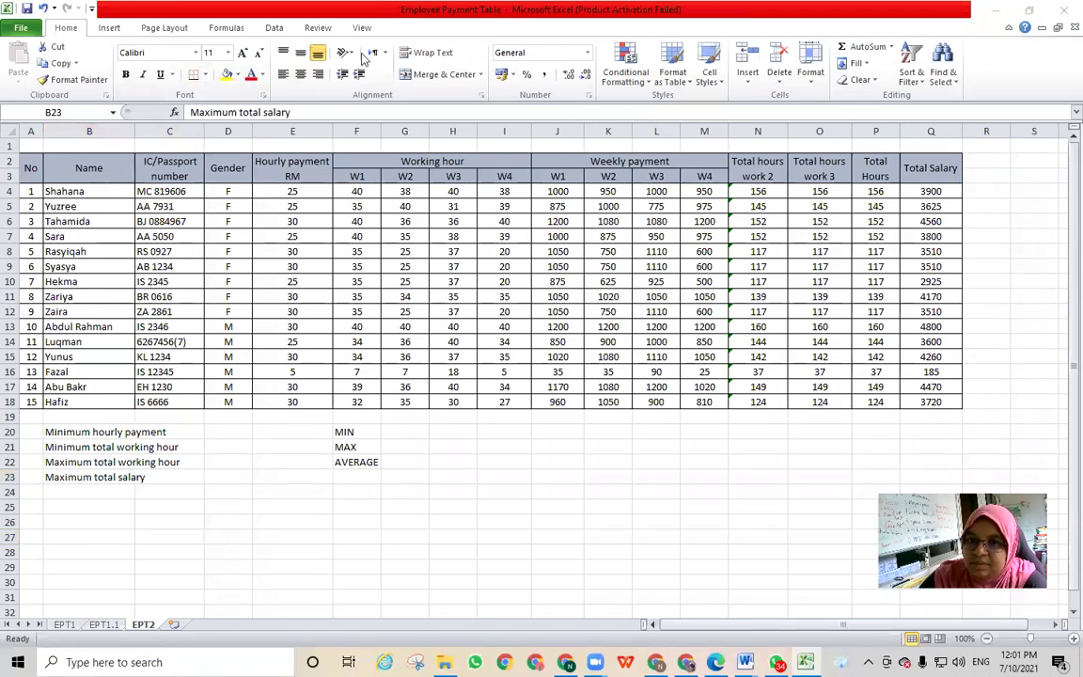
{"action": "left_click", "coordinate": [407, 81]}
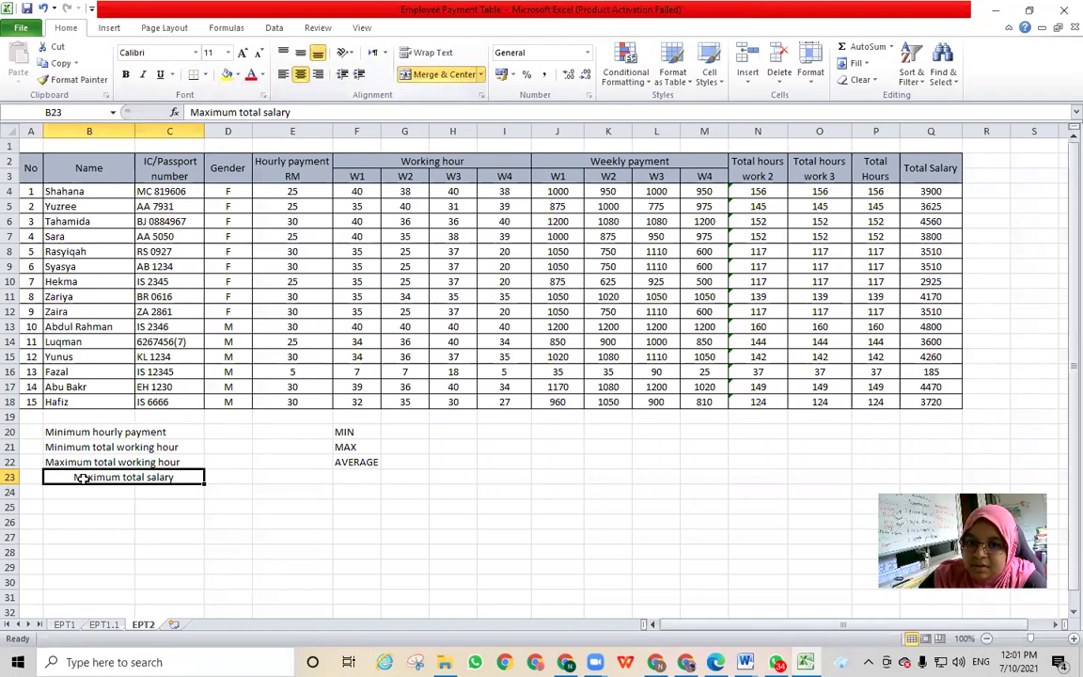
{"action": "left_click", "coordinate": [282, 75]}
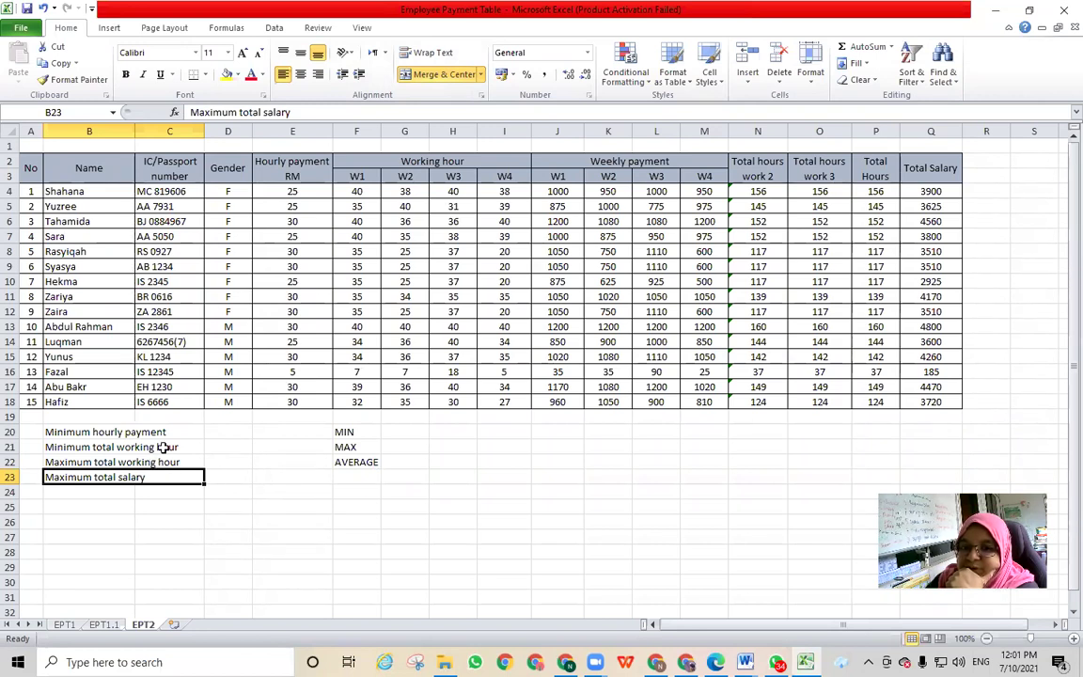
{"action": "left_click", "coordinate": [86, 489]}
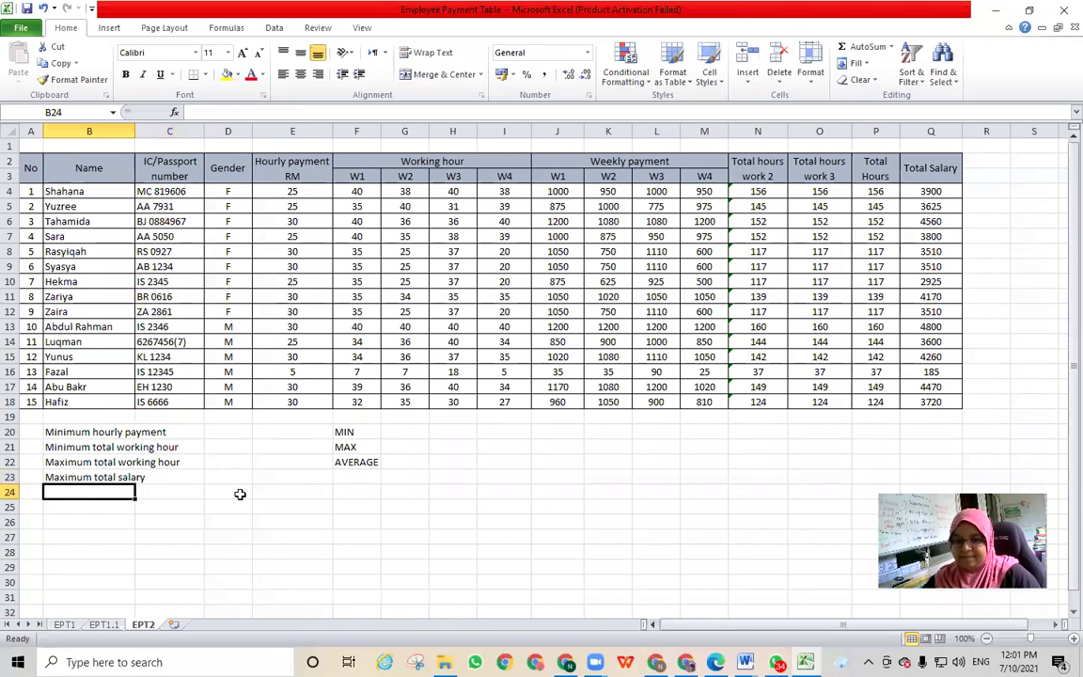
Step: Type 'Minimum total salary' in B24, then merge and left-align B24:C24
{"action": "type", "text": "<"}
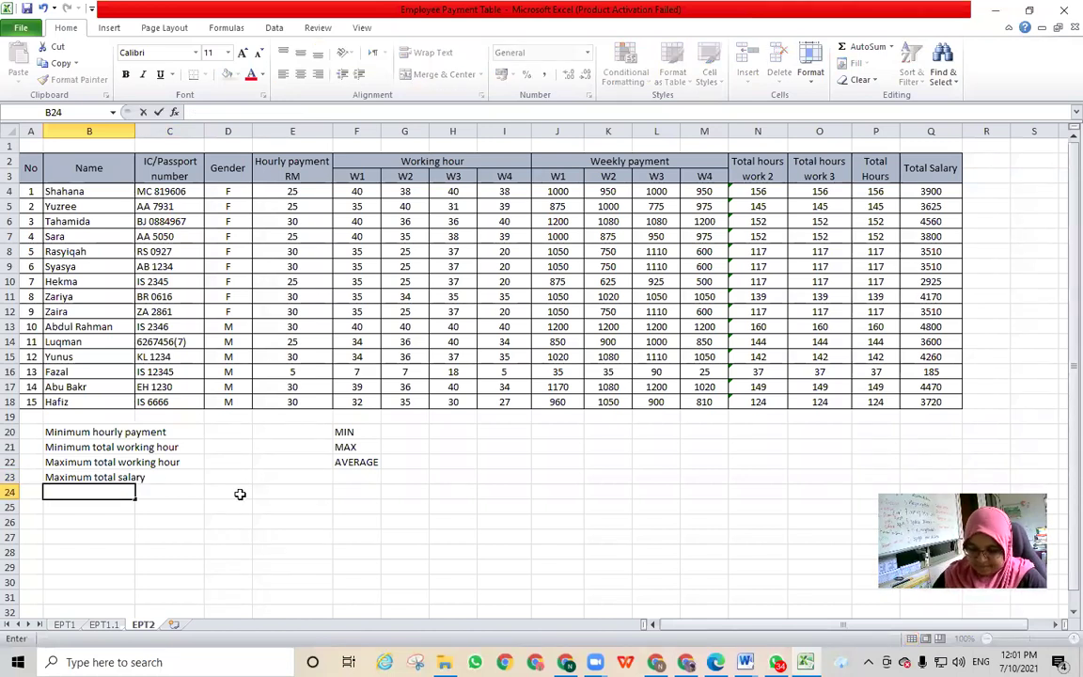
{"action": "type", "text": "imum total salary"}
{"action": "left_click", "coordinate": [234, 500]}
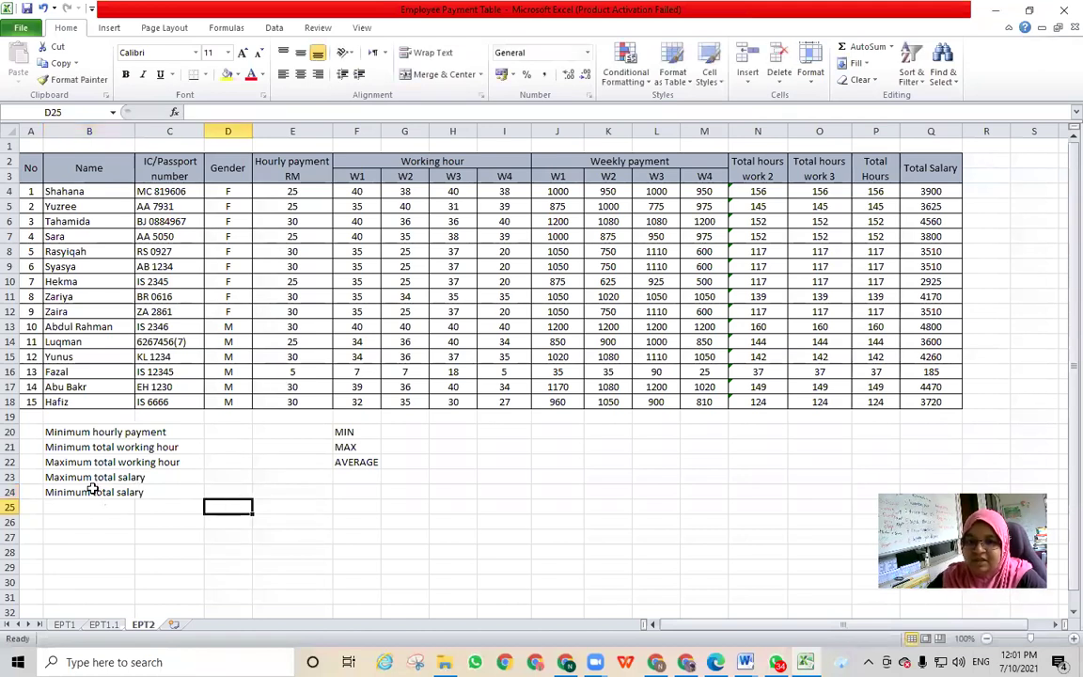
{"action": "left_click_drag", "start_coordinate": [92, 491], "coordinate": [169, 491]}
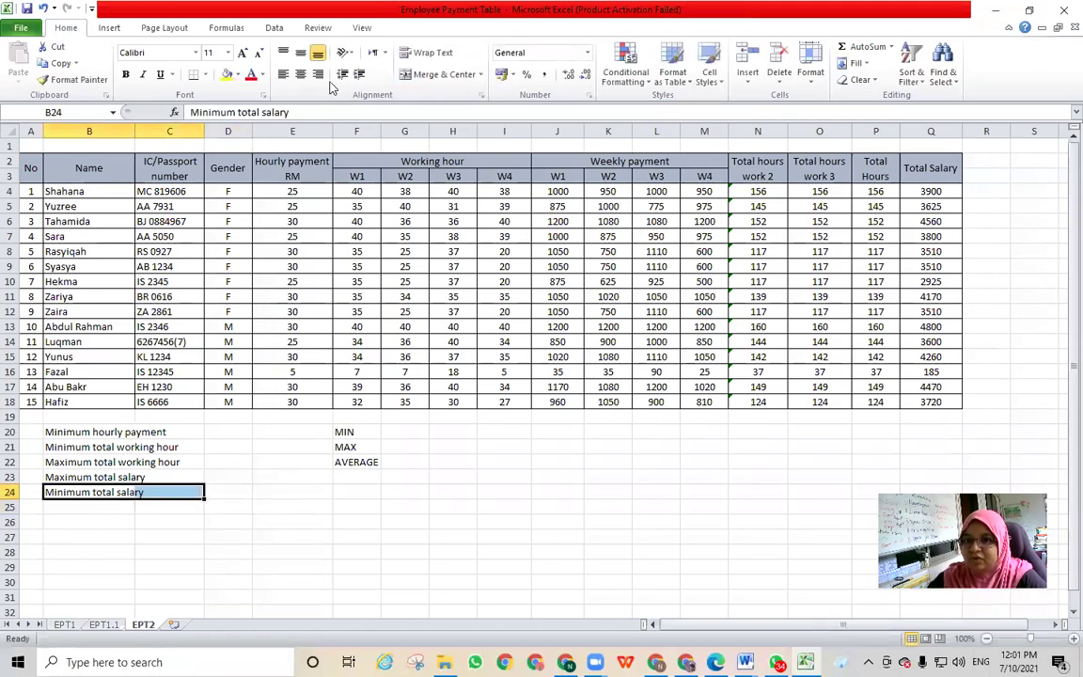
{"action": "left_click", "coordinate": [413, 77]}
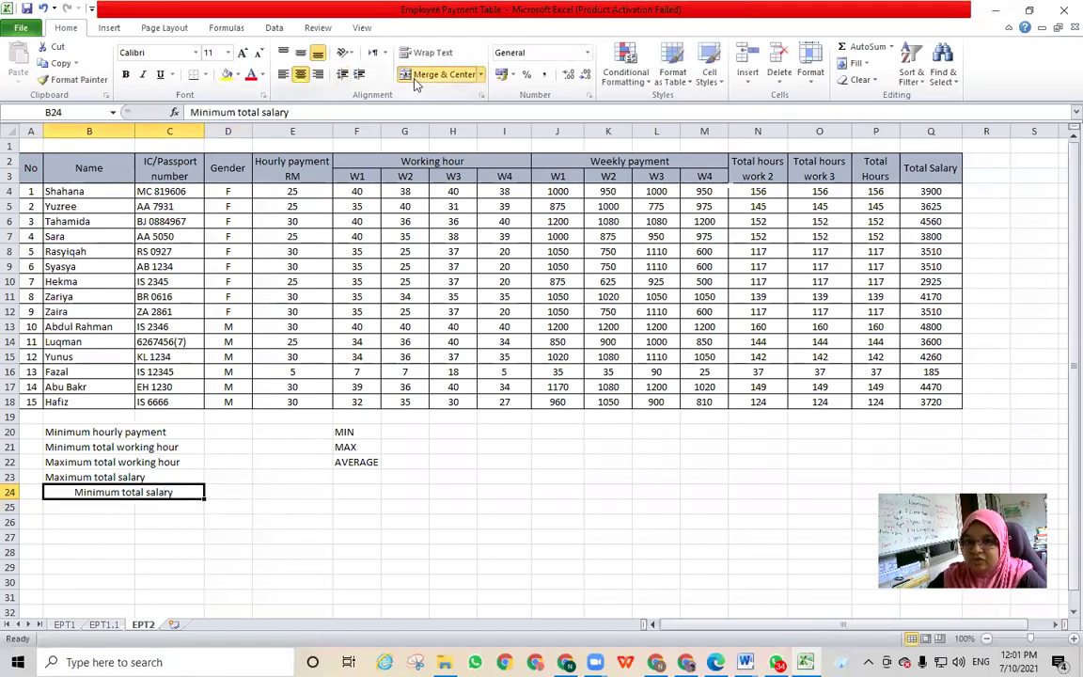
{"action": "left_click", "coordinate": [283, 75]}
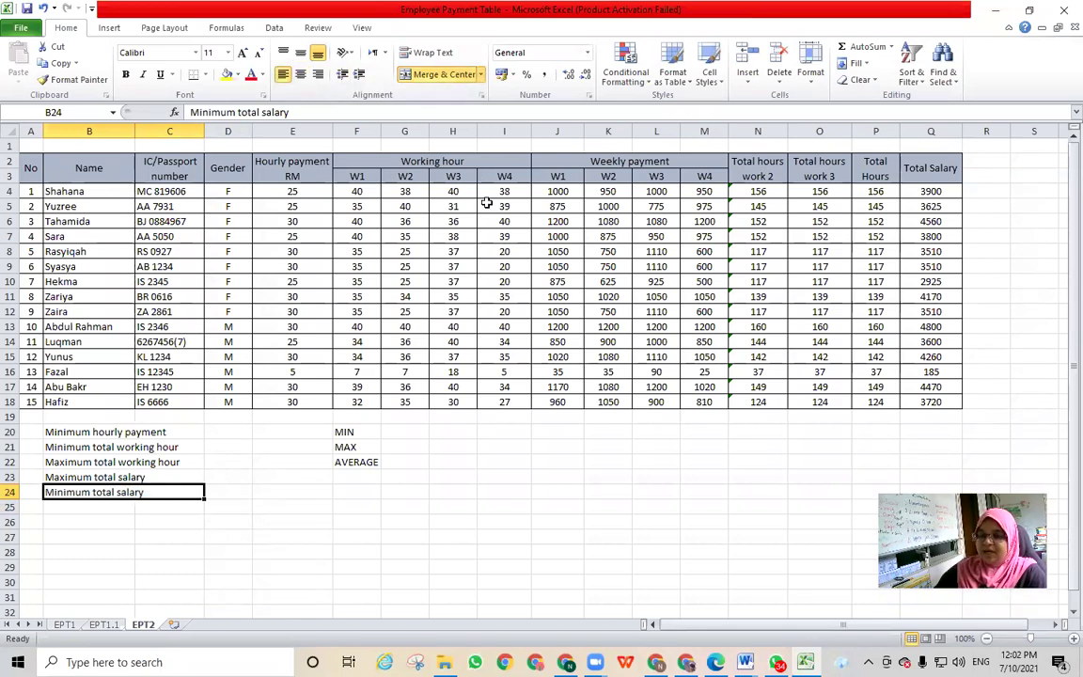
Step: Delete the MIN, MAX and AVERAGE notes from F20:F22
{"action": "left_click", "coordinate": [438, 433]}
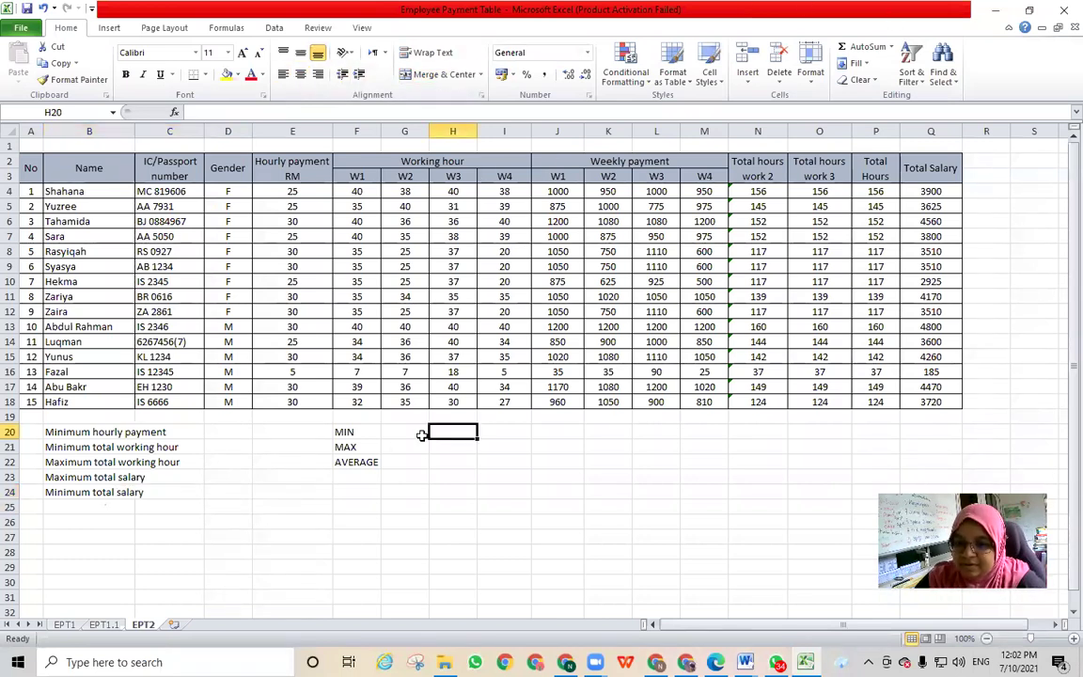
{"action": "left_click_drag", "start_coordinate": [352, 433], "coordinate": [357, 461]}
{"action": "key", "text": "Delete"}
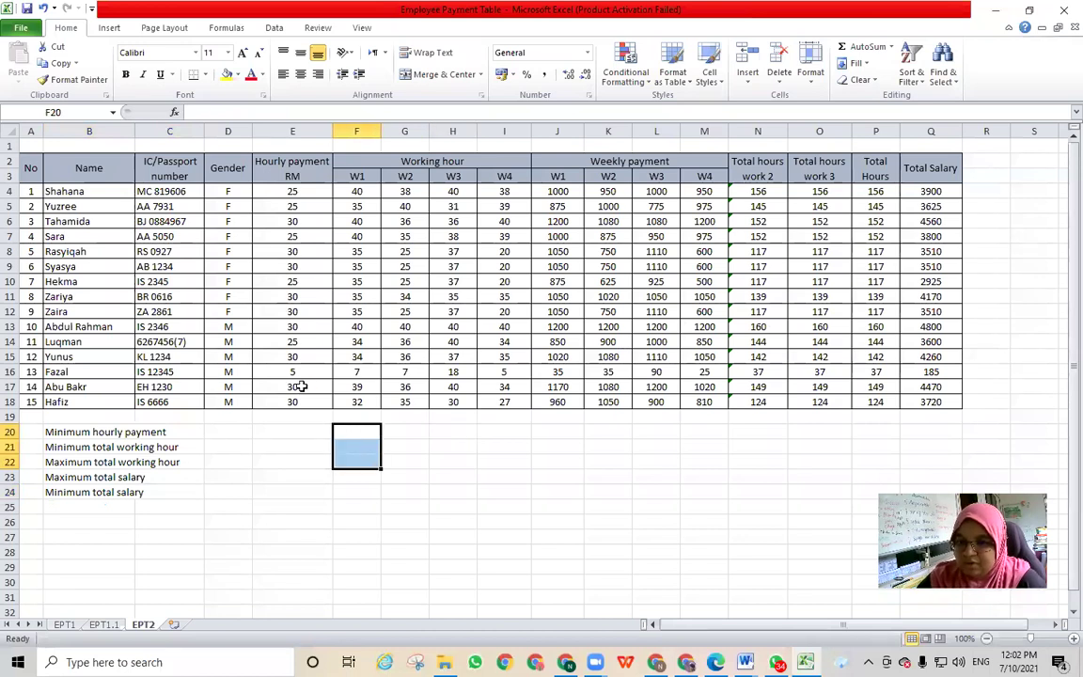
{"action": "left_click", "coordinate": [223, 433]}
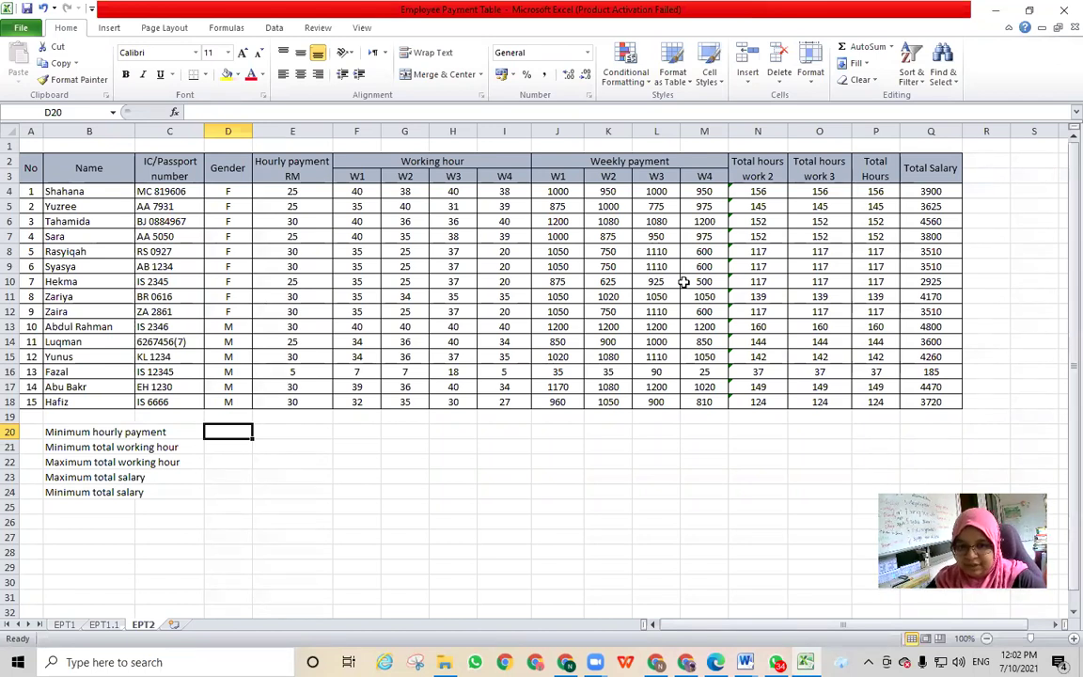
Step: Type = in D20 to begin the minimum hourly payment formula
{"action": "type", "text": "="}
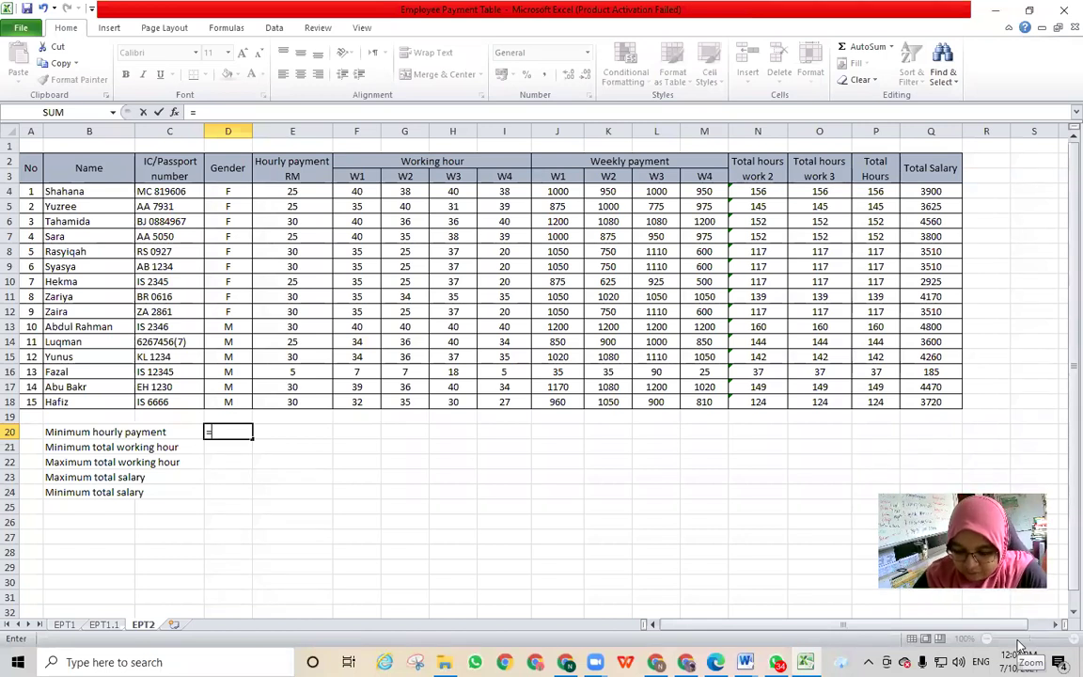
Step: Complete D20 as =MIN(E4:E18) so it returns the lowest hourly payment, 5
{"action": "type", "text": "min"}
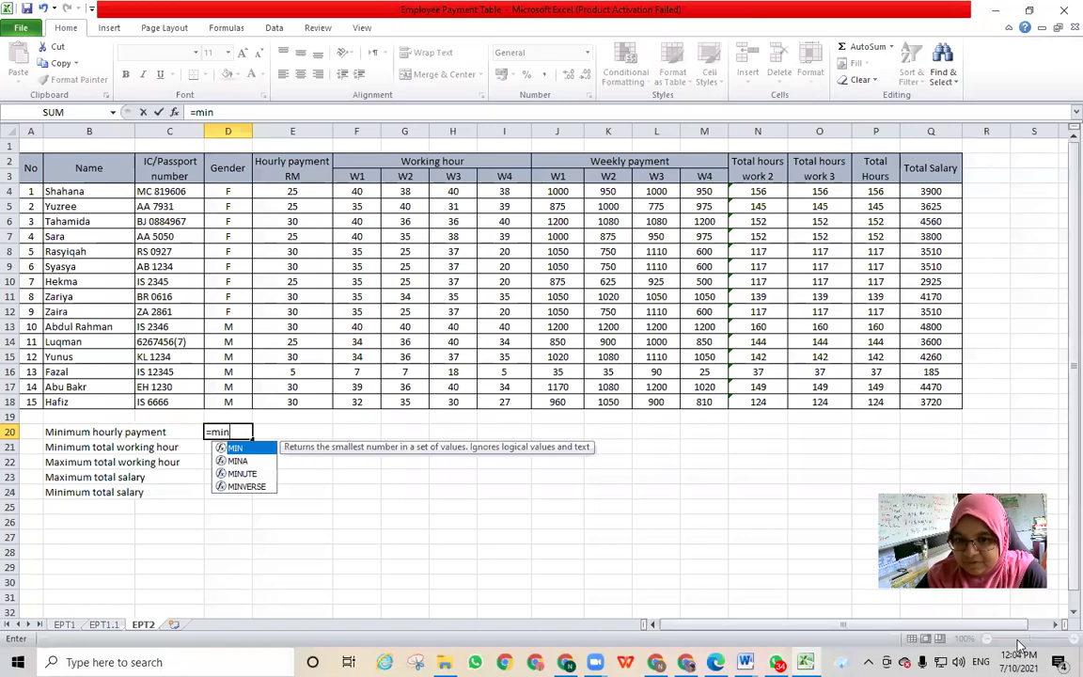
{"action": "type", "text": "("}
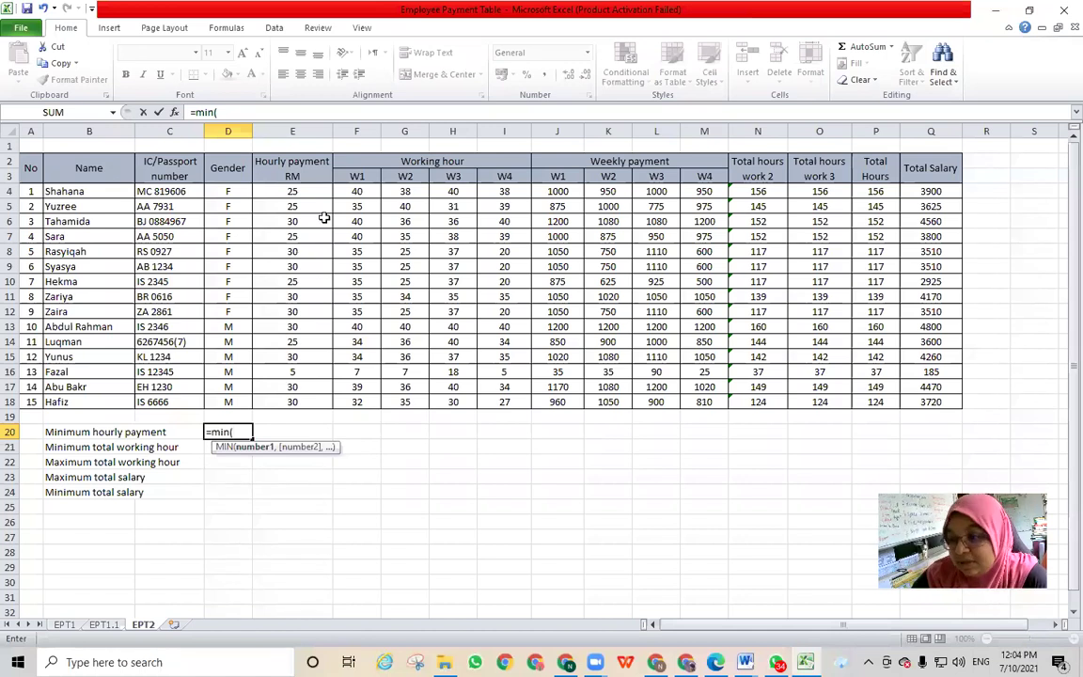
{"action": "left_click_drag", "start_coordinate": [327, 190], "coordinate": [324, 400]}
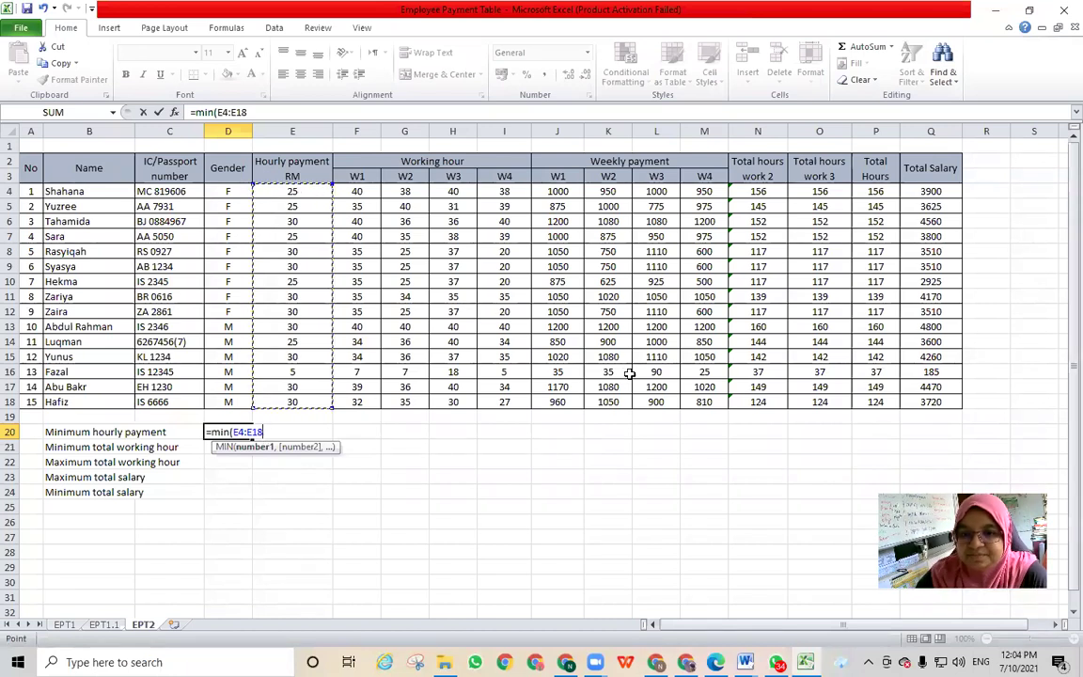
{"action": "type", "text": ")"}
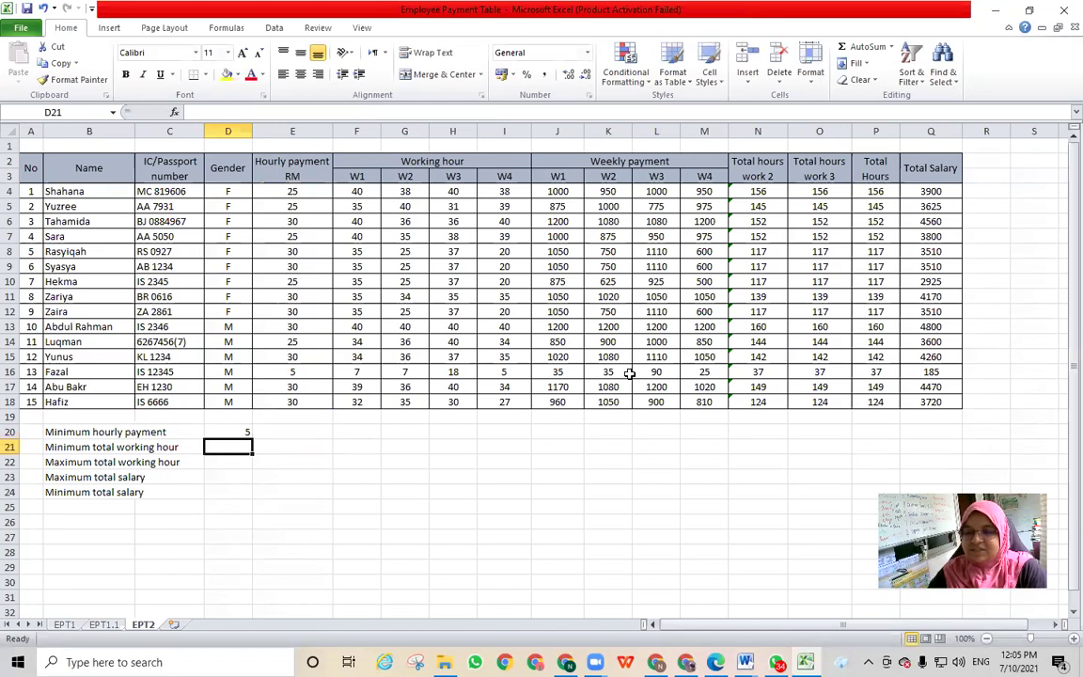
Step: Center the results range D20:D24 and recheck the =MIN(E4:E18) formula in D20
{"action": "left_click_drag", "start_coordinate": [241, 434], "coordinate": [240, 492]}
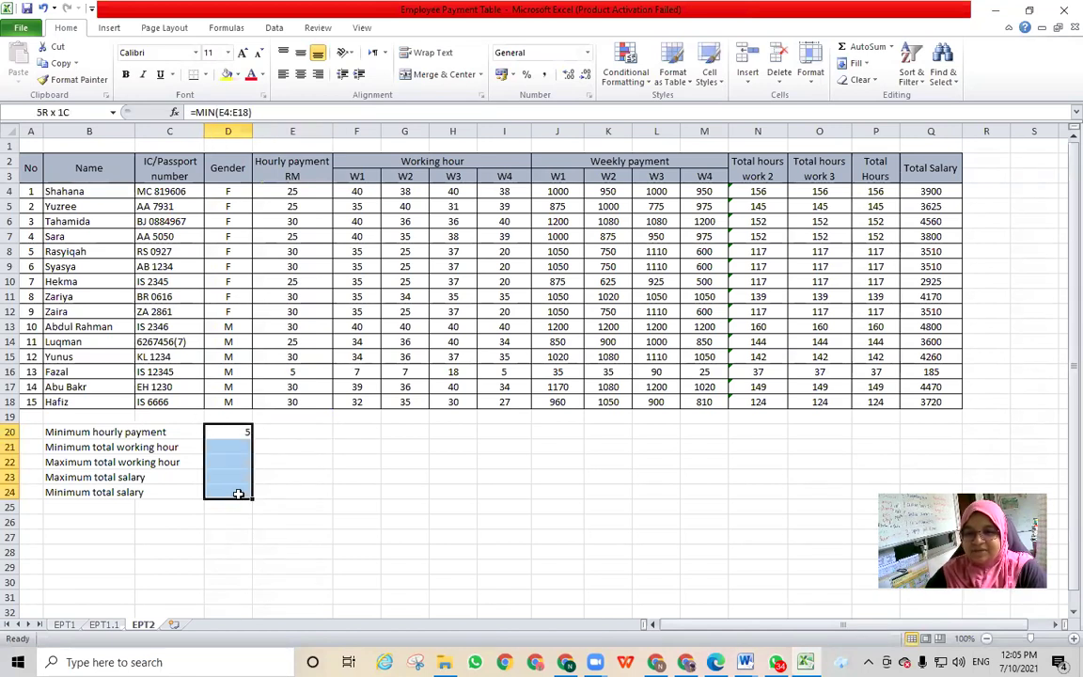
{"action": "left_click", "coordinate": [300, 75]}
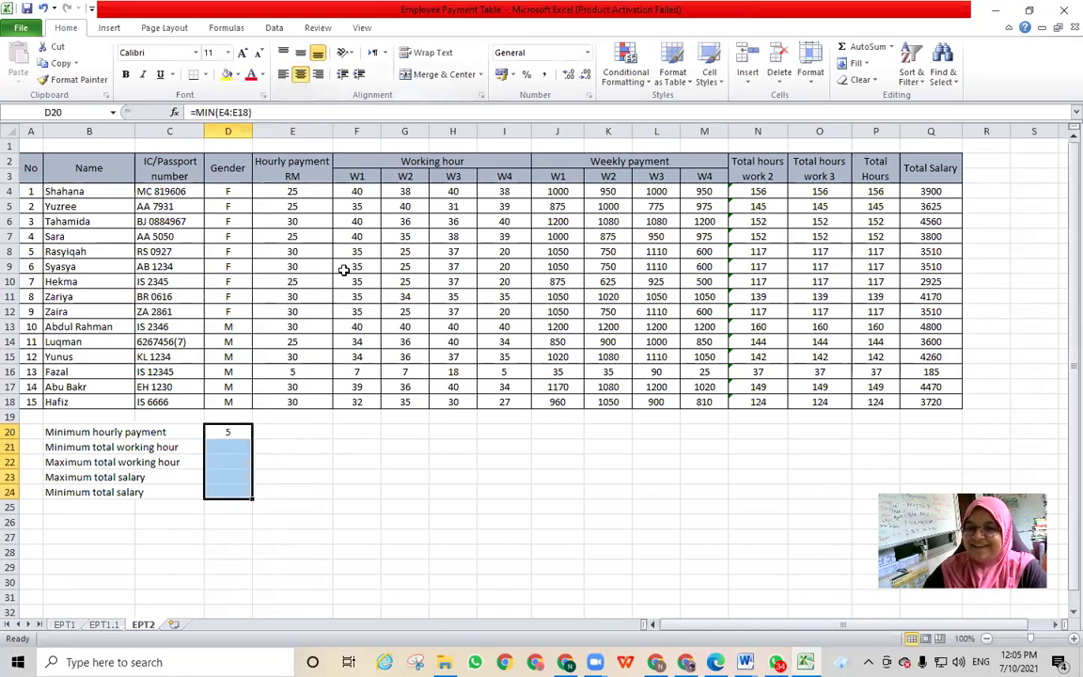
{"action": "left_click", "coordinate": [344, 477]}
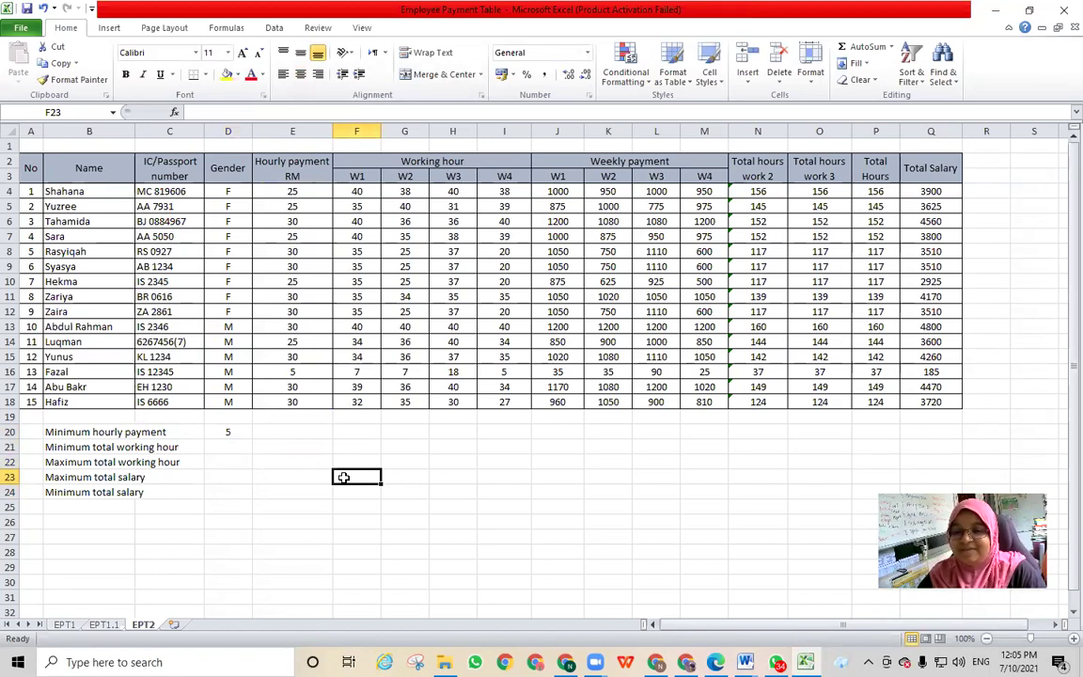
{"action": "left_click", "coordinate": [226, 448]}
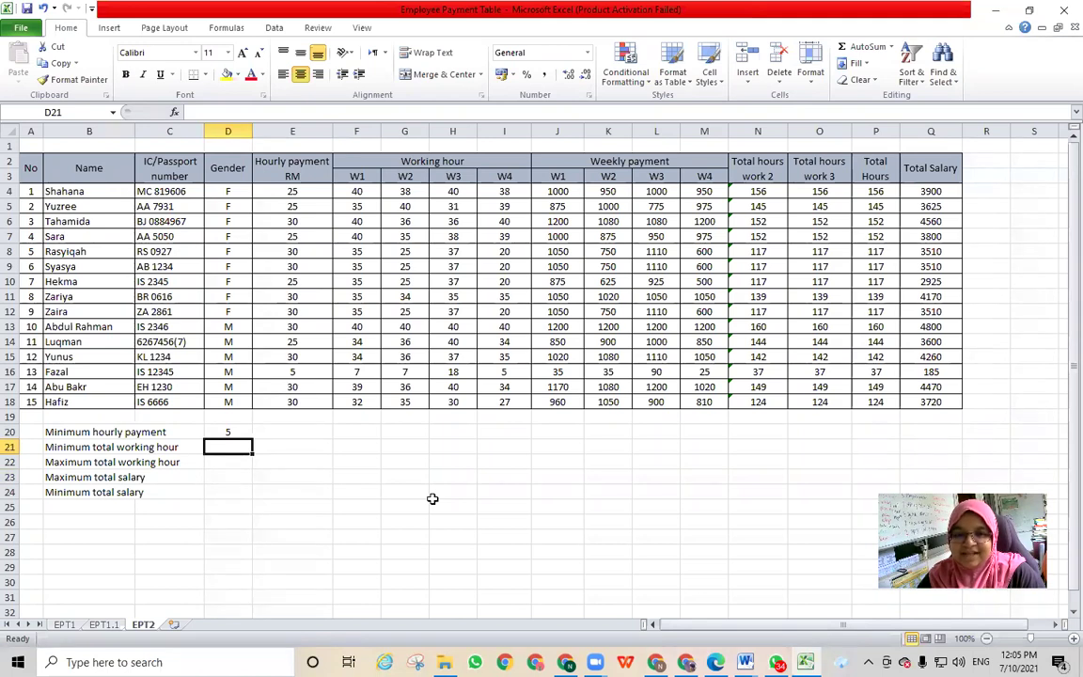
{"action": "left_click", "coordinate": [228, 428]}
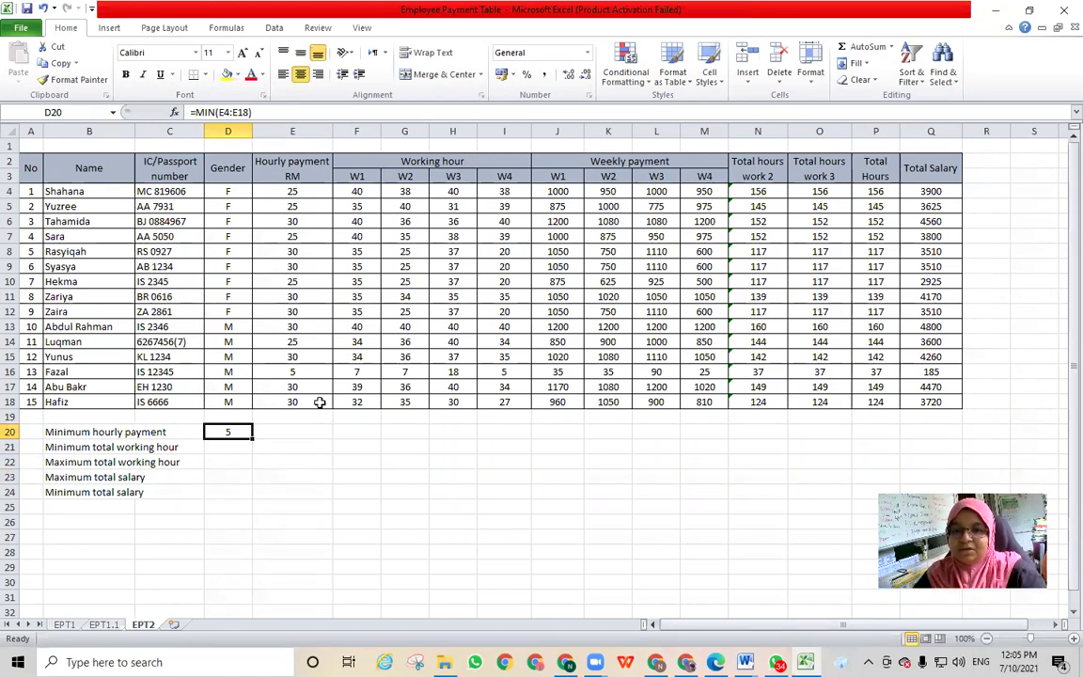
Step: Enter =MIN(F4:I18) in D21 to get the minimum weekly working hour, 5
{"action": "left_click", "coordinate": [232, 447]}
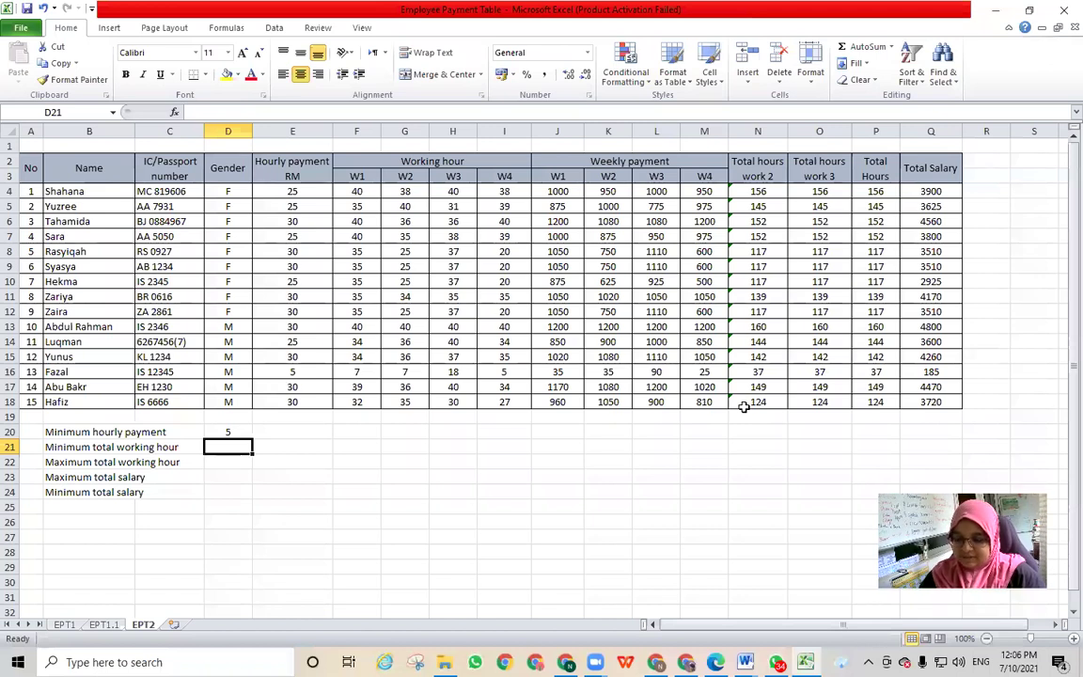
{"action": "type", "text": "="}
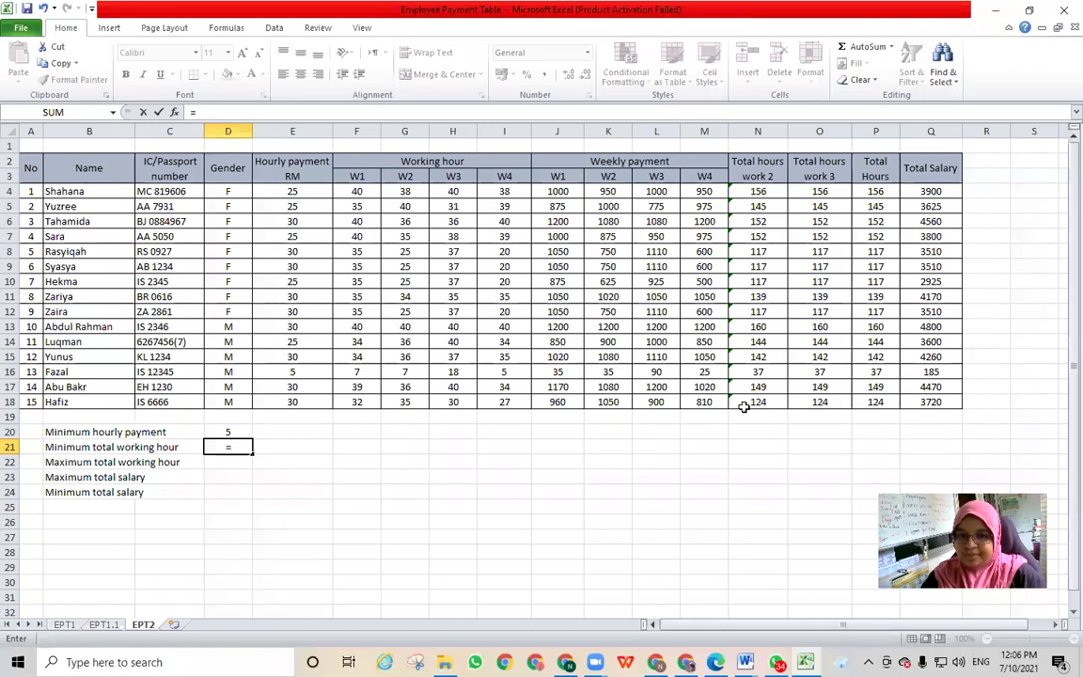
{"action": "type", "text": "min"}
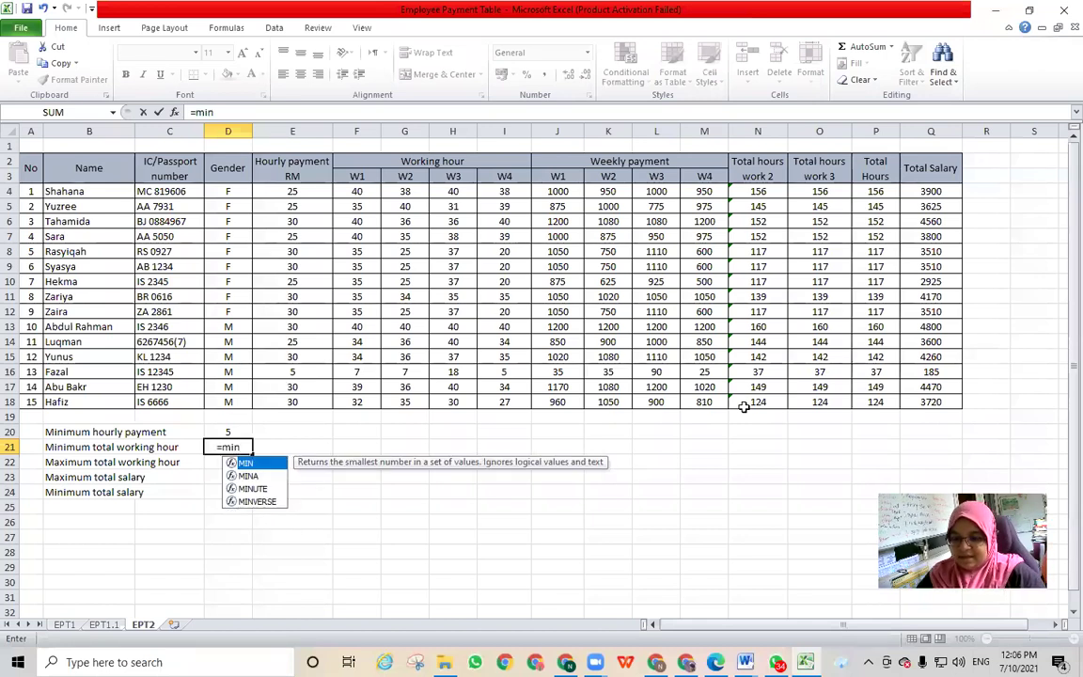
{"action": "type", "text": "("}
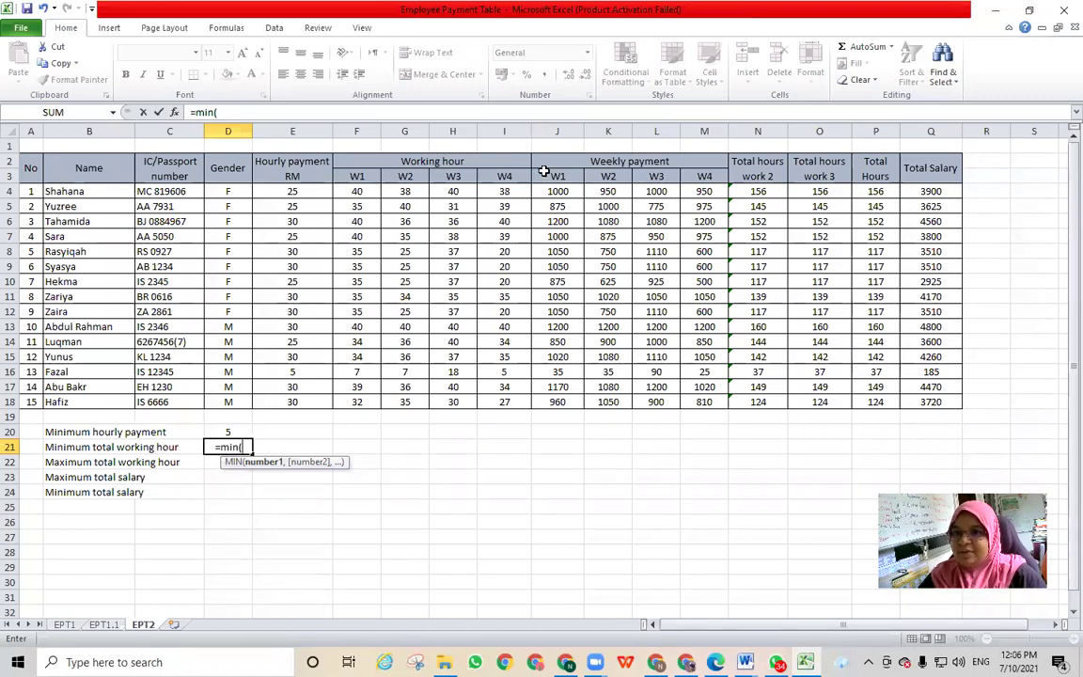
{"action": "left_click", "coordinate": [356, 193]}
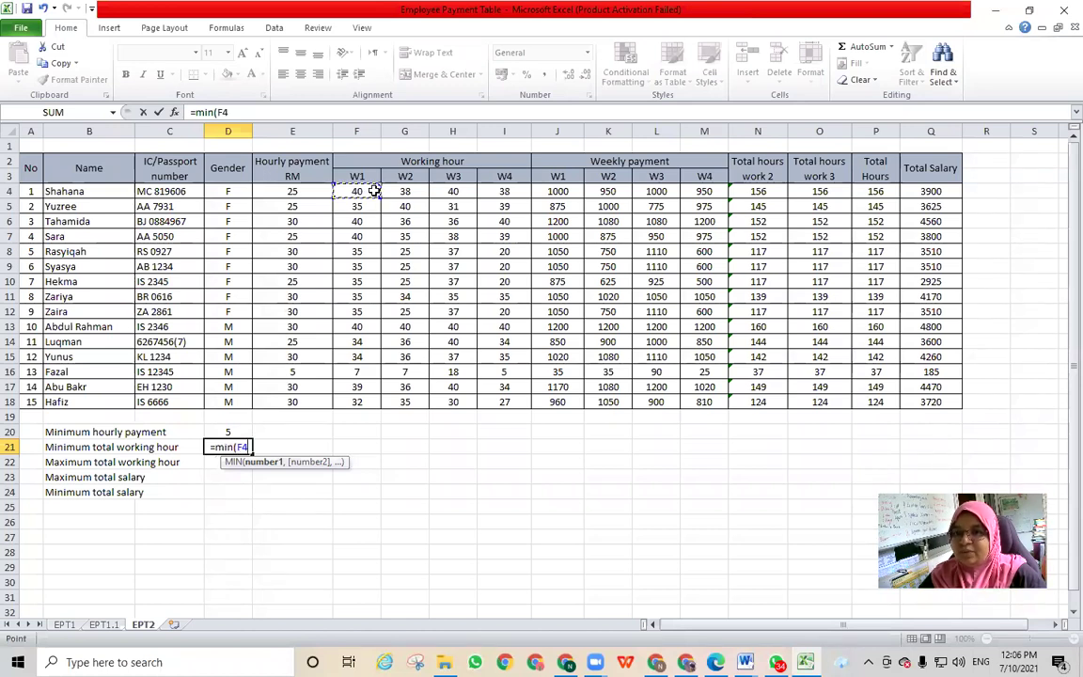
{"action": "left_click_drag", "start_coordinate": [373, 190], "coordinate": [508, 377]}
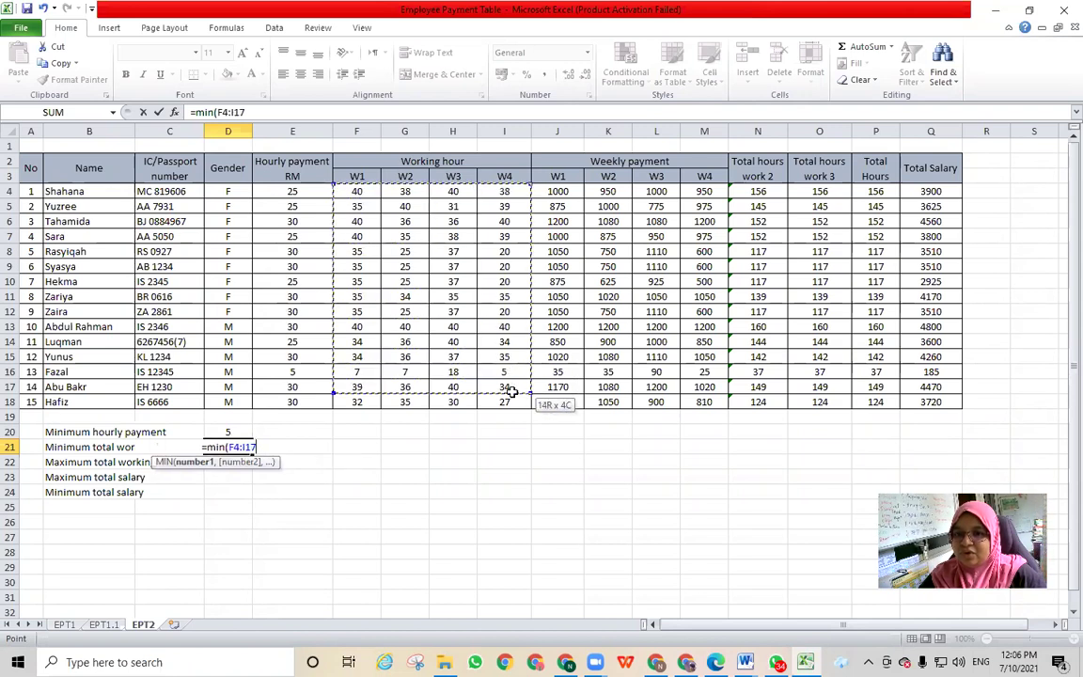
{"action": "left_click_drag", "start_coordinate": [508, 377], "coordinate": [520, 388]}
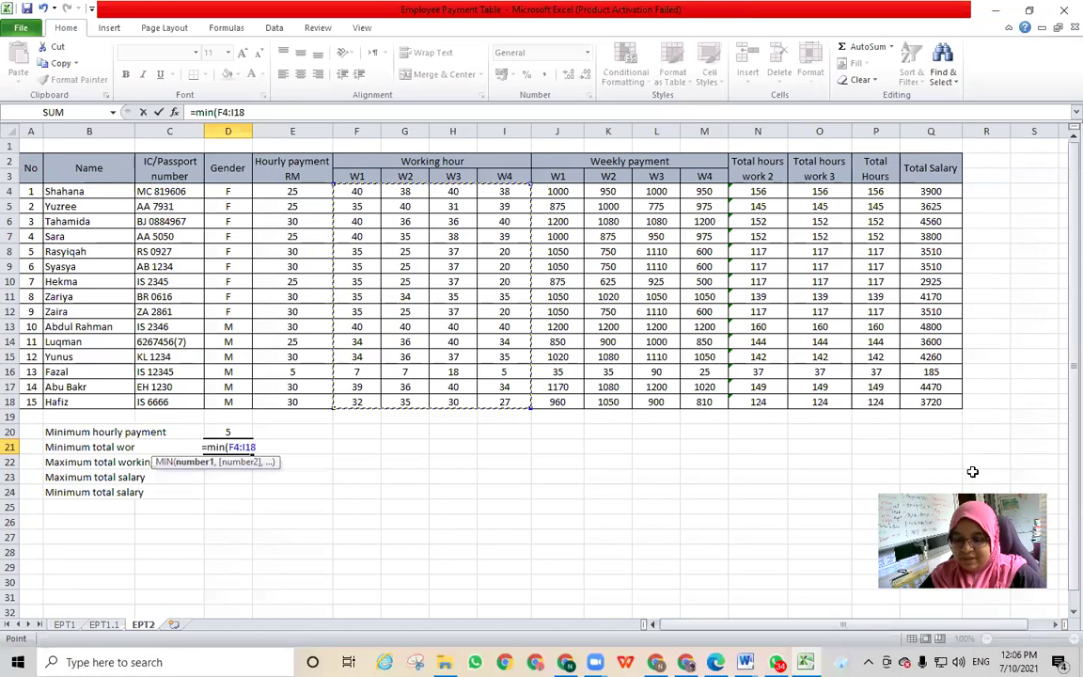
{"action": "type", "text": ")"}
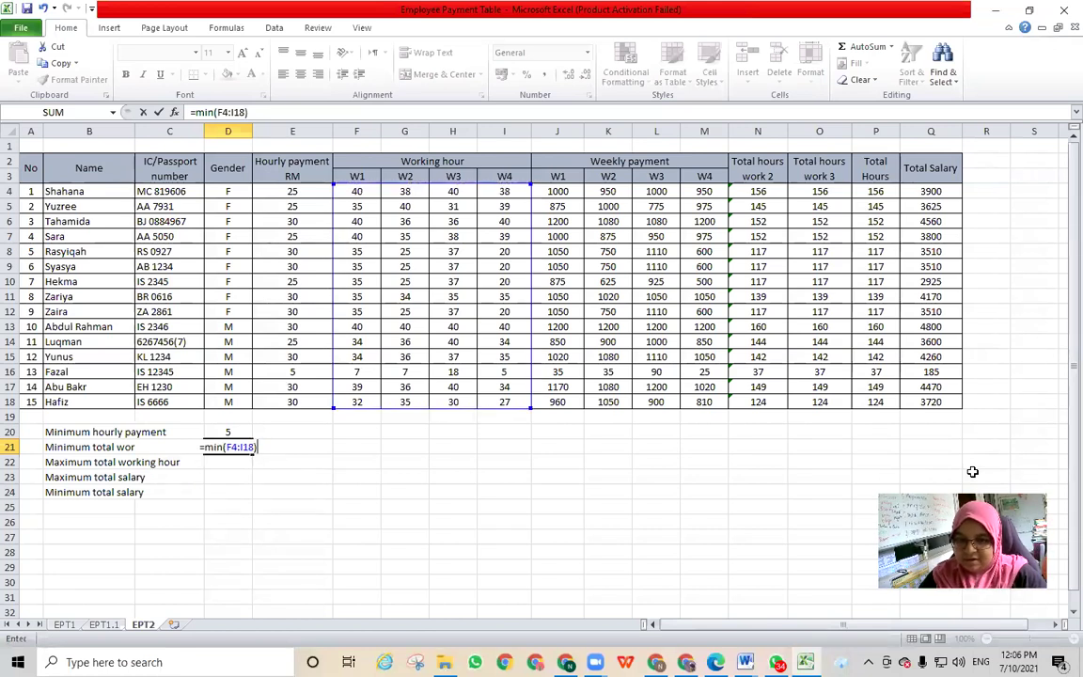
{"action": "key", "text": "Return"}
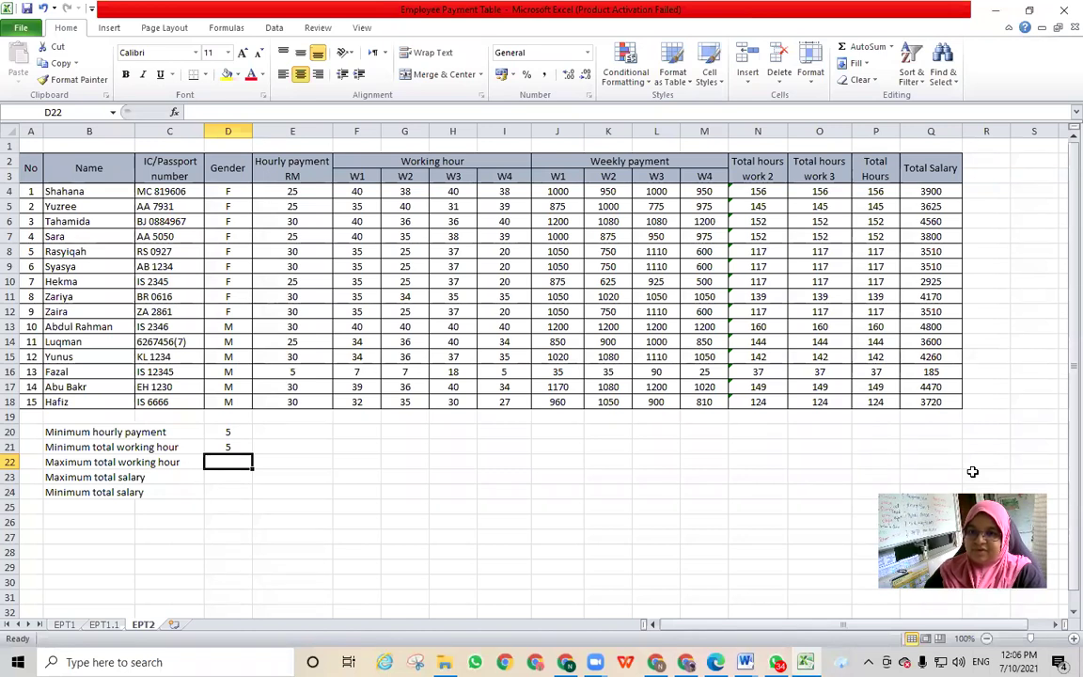
Step: Set the row-8 W2 hours in G8 to 1 and the row-16 hourly payment in E16 to 17
{"action": "left_click", "coordinate": [404, 250]}
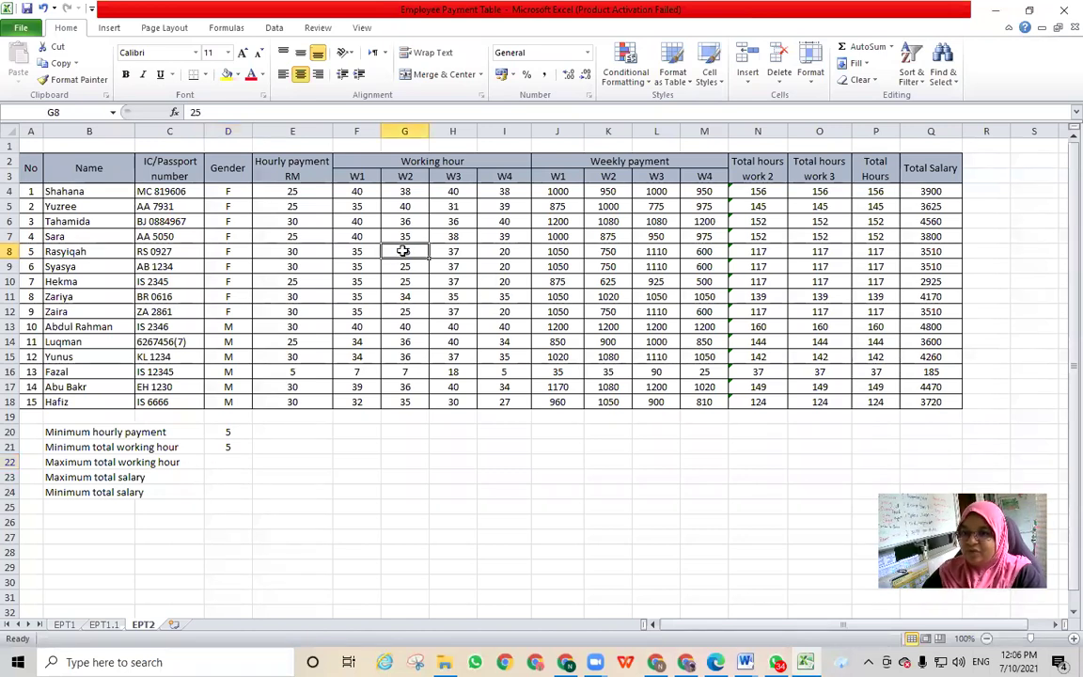
{"action": "type", "text": "1"}
{"action": "key", "text": "Return"}
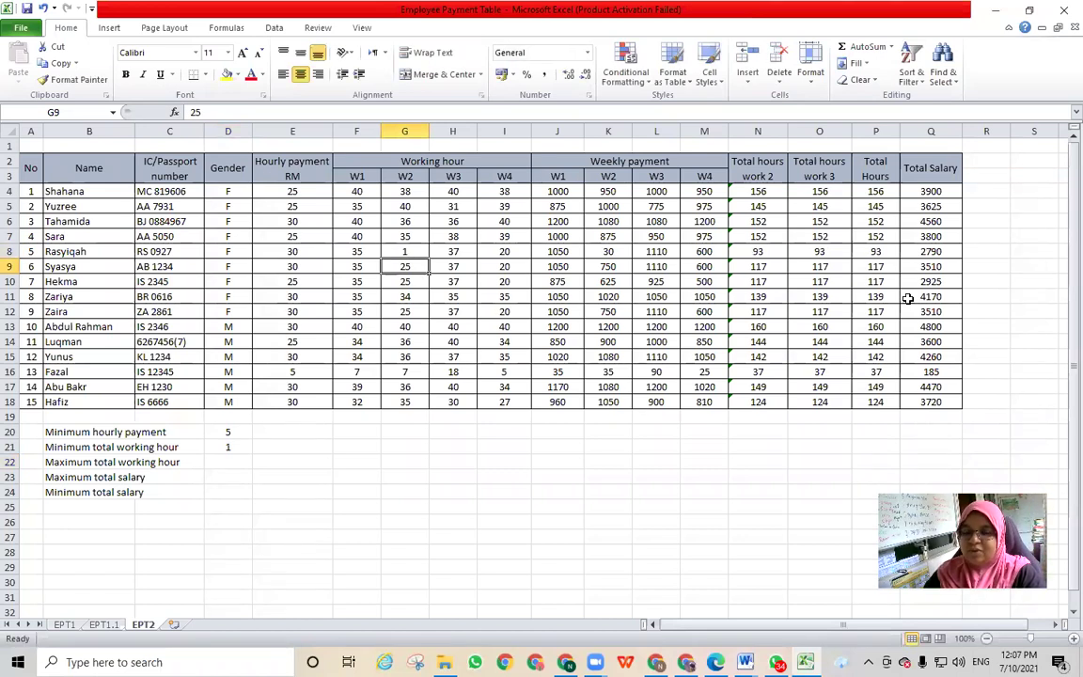
{"action": "left_click", "coordinate": [315, 376]}
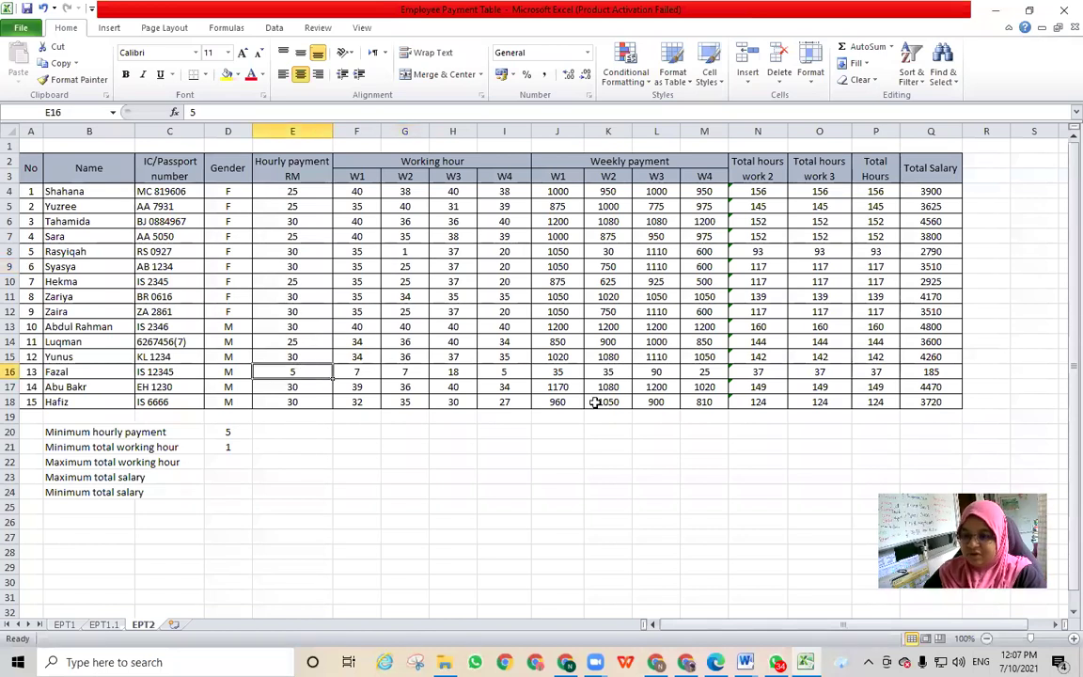
{"action": "type", "text": "17"}
{"action": "key", "text": "Return"}
{"action": "left_click", "coordinate": [228, 532]}
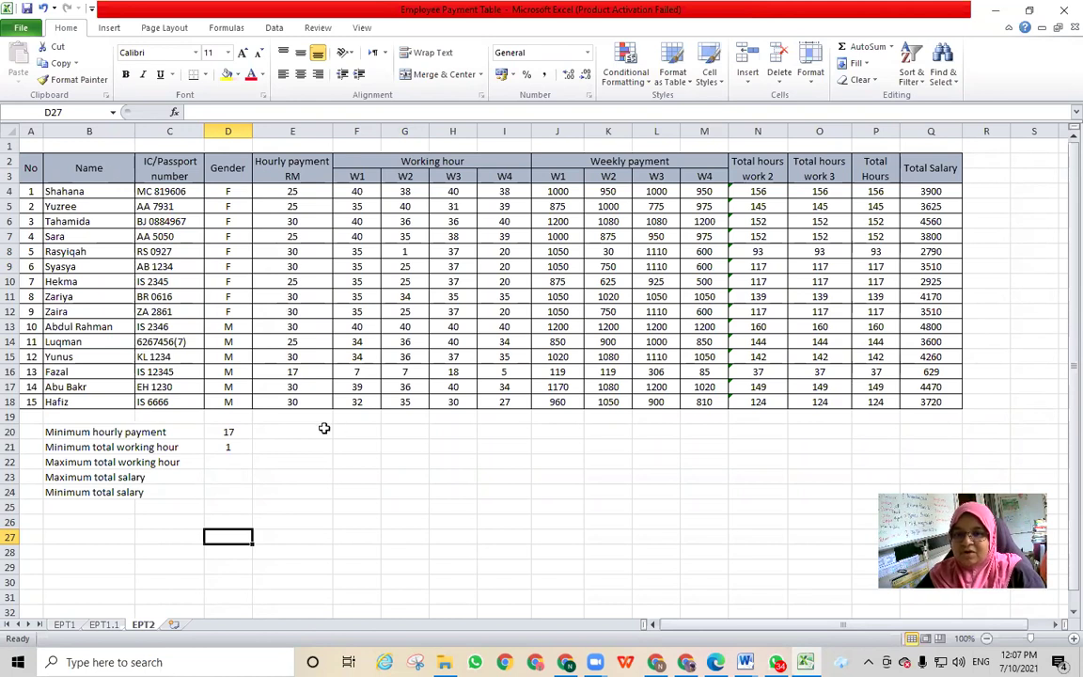
Step: Start a formula in D22, then switch over to the ICT G8 2122 WhatsApp chat
{"action": "left_click", "coordinate": [237, 462]}
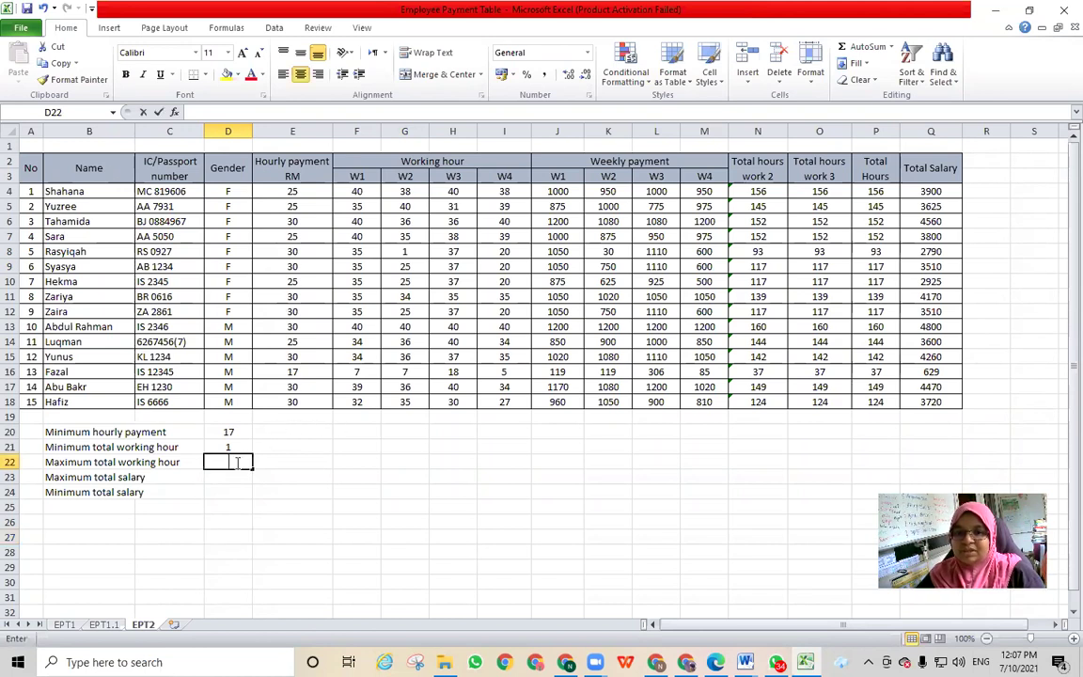
{"action": "type", "text": "="}
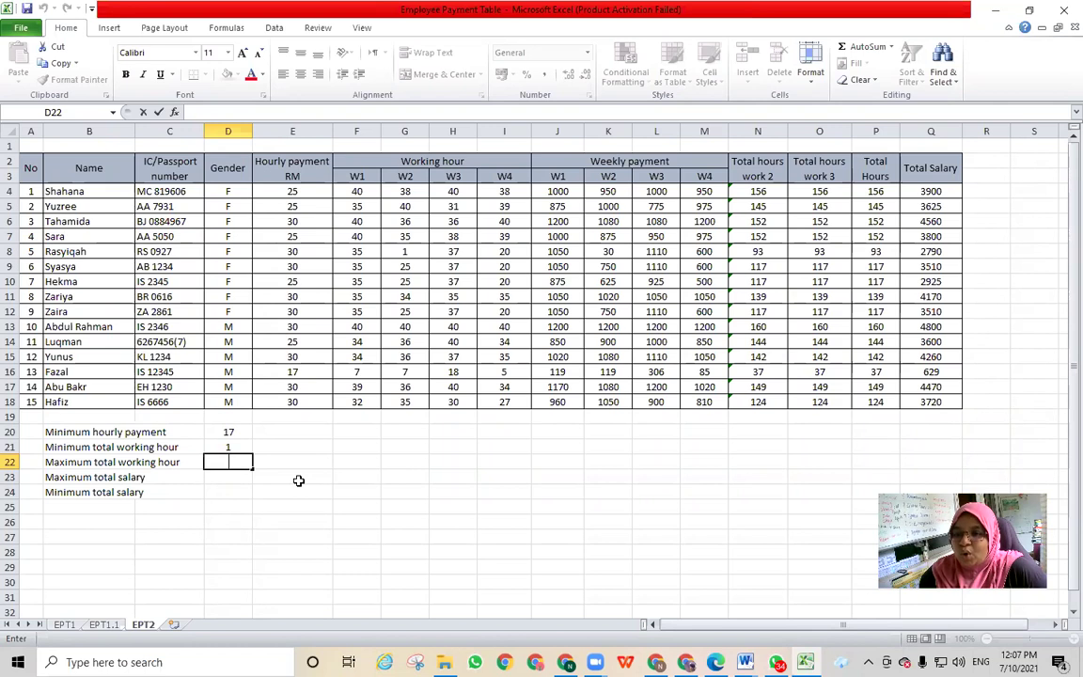
{"action": "key", "text": "alt+Tab"}
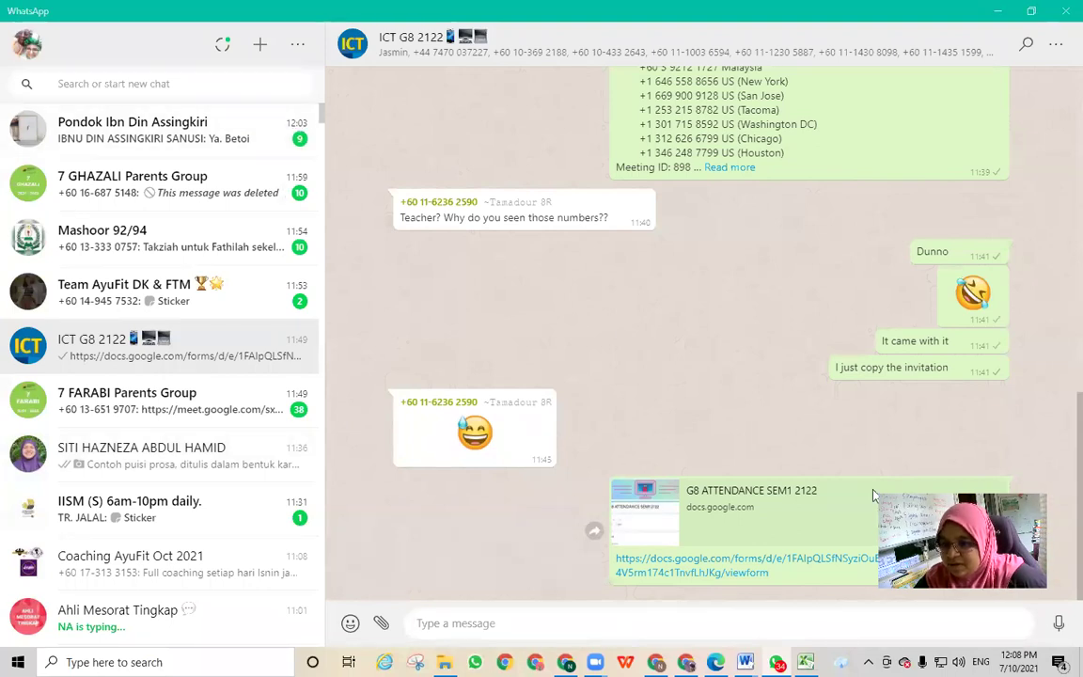
Step: Switch from WhatsApp back to the Employee Payment Table workbook
{"action": "key", "text": "alt+Tab"}
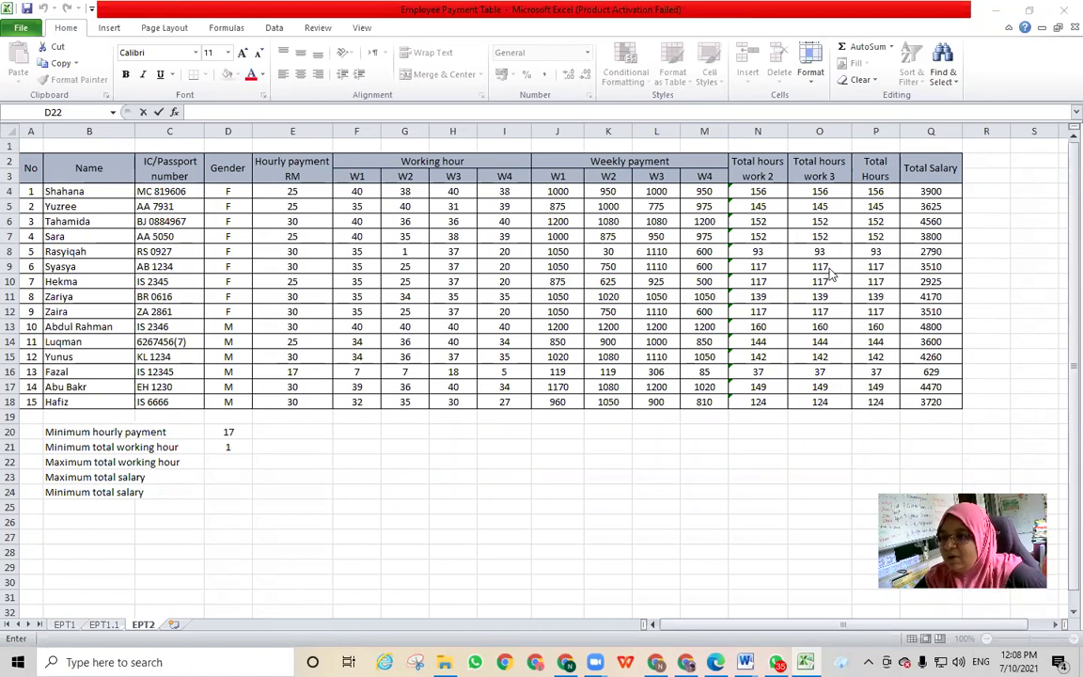
Step: Enter =MAX(O4:O18) in D22, correcting the mistyped 0 to o, to get 160
{"action": "left_click", "coordinate": [242, 460]}
{"action": "type", "text": "="}
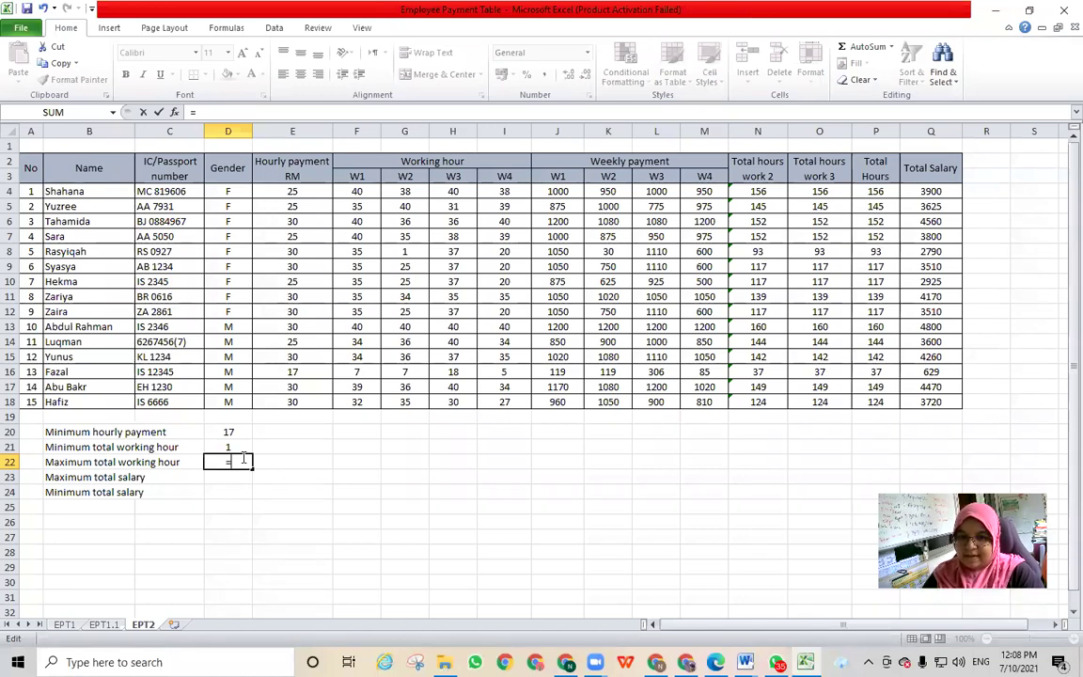
{"action": "type", "text": "max"}
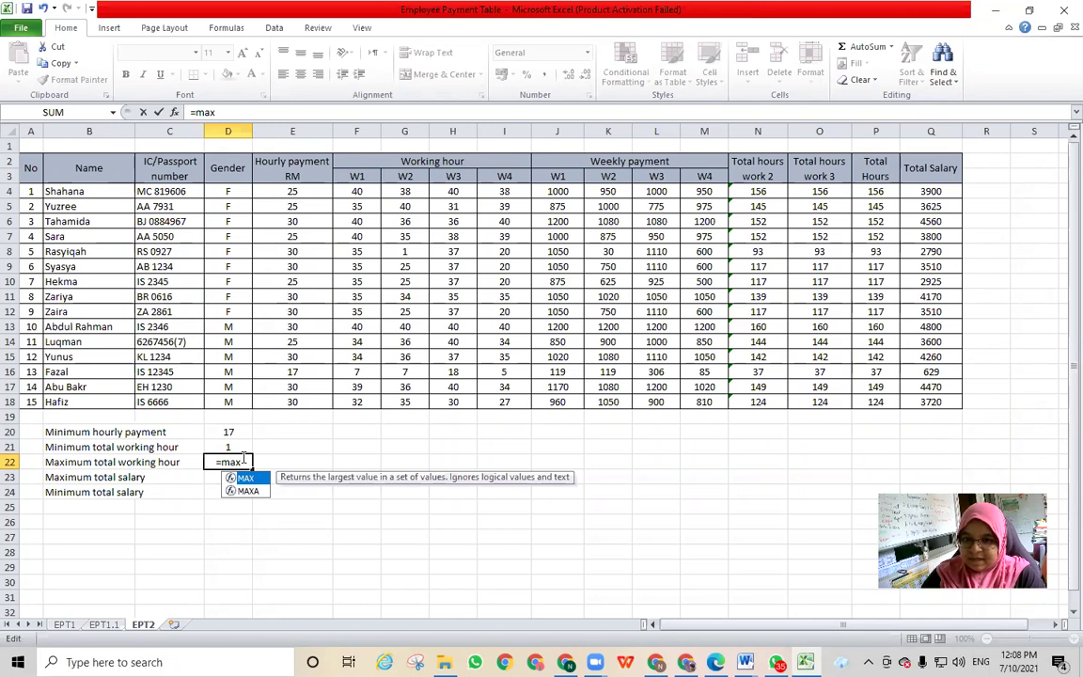
{"action": "type", "text": "("}
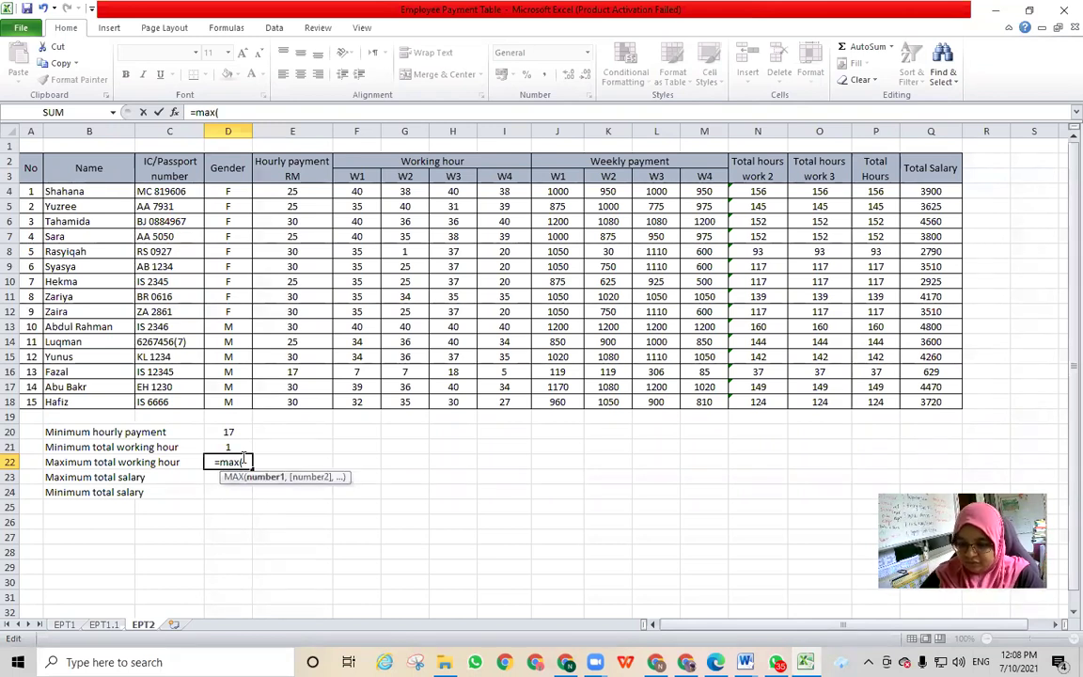
{"action": "type", "text": "o4:"}
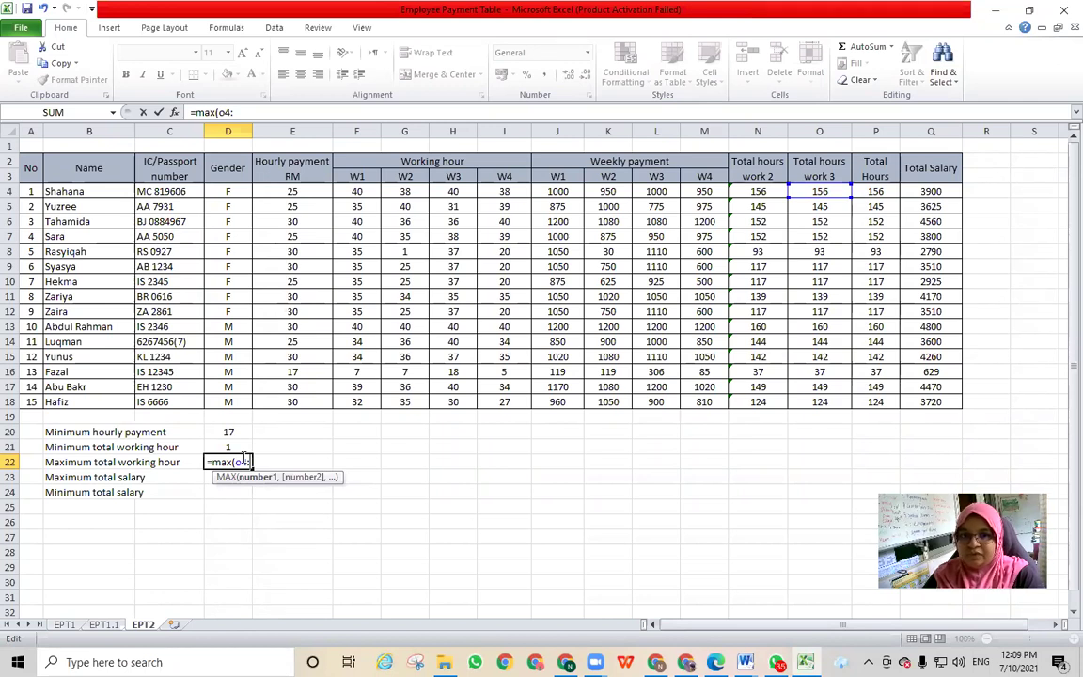
{"action": "type", "text": "018)"}
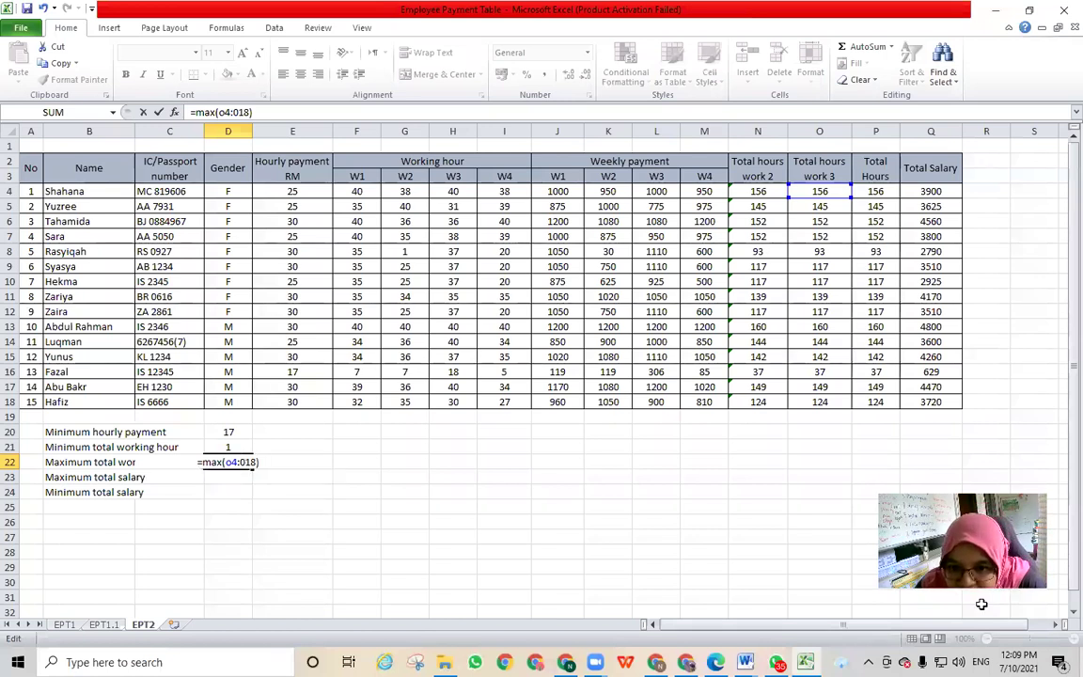
{"action": "left_click", "coordinate": [241, 462]}
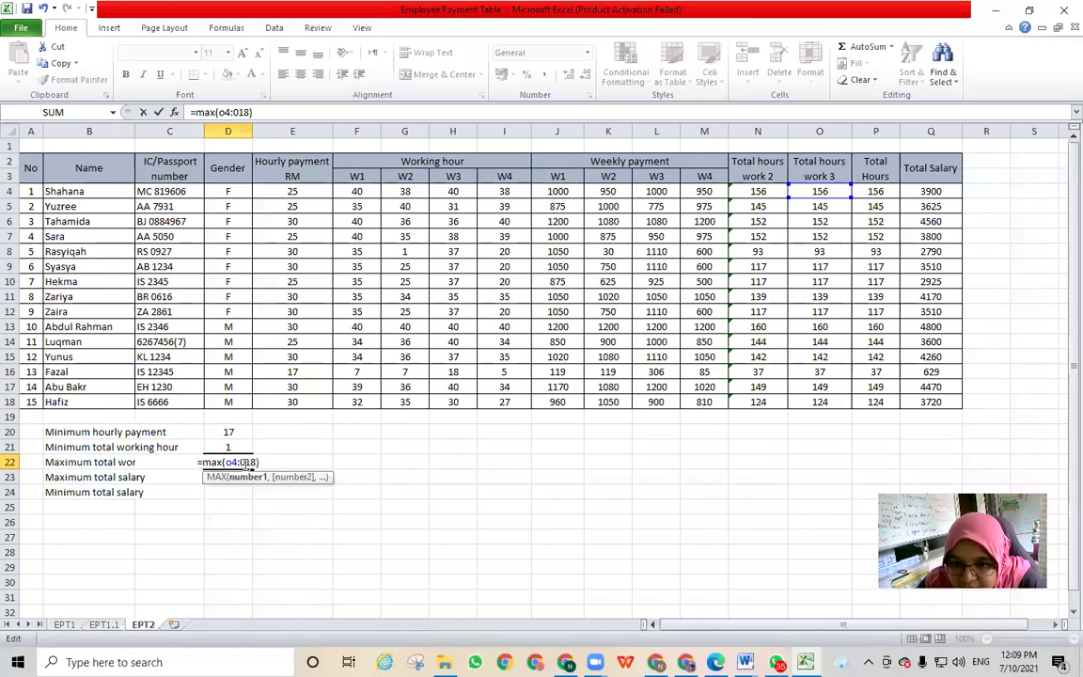
{"action": "key", "text": "BackSpace"}
{"action": "type", "text": "o"}
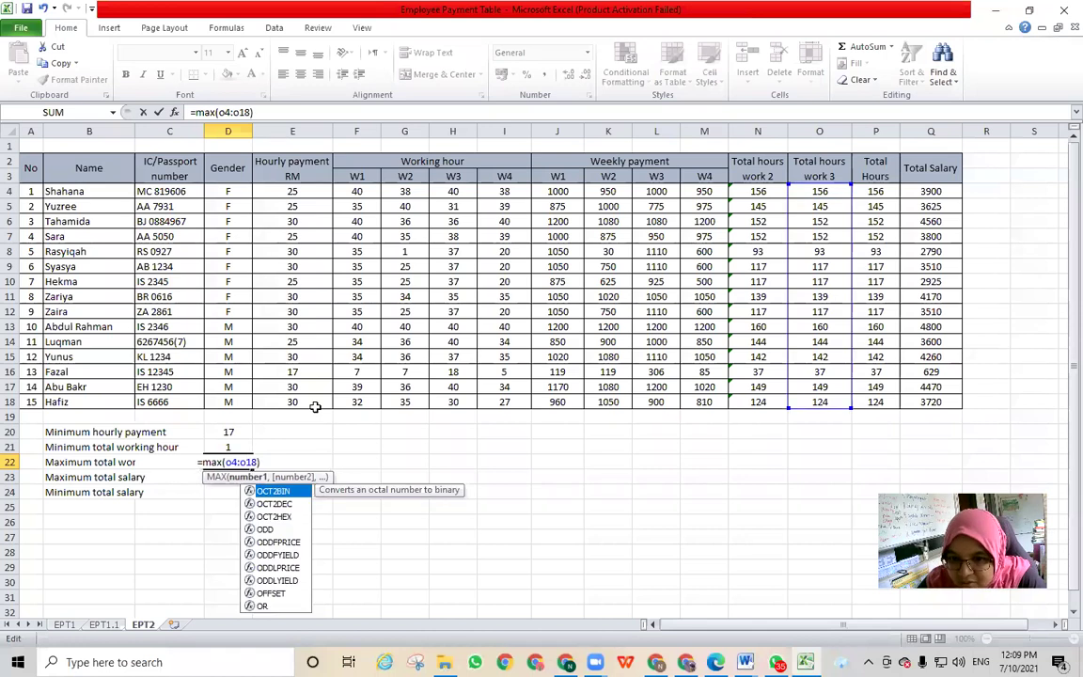
{"action": "key", "text": "Return"}
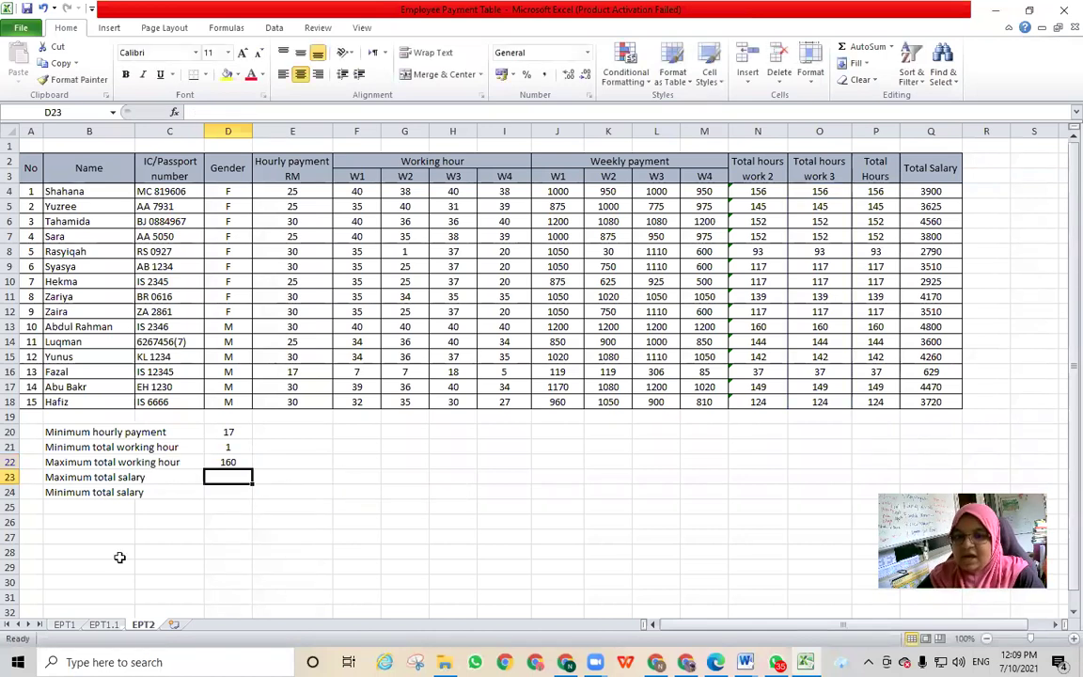
Step: Start D23's formula with the Total Salary range Q4:Q18 in parentheses
{"action": "left_click", "coordinate": [235, 461]}
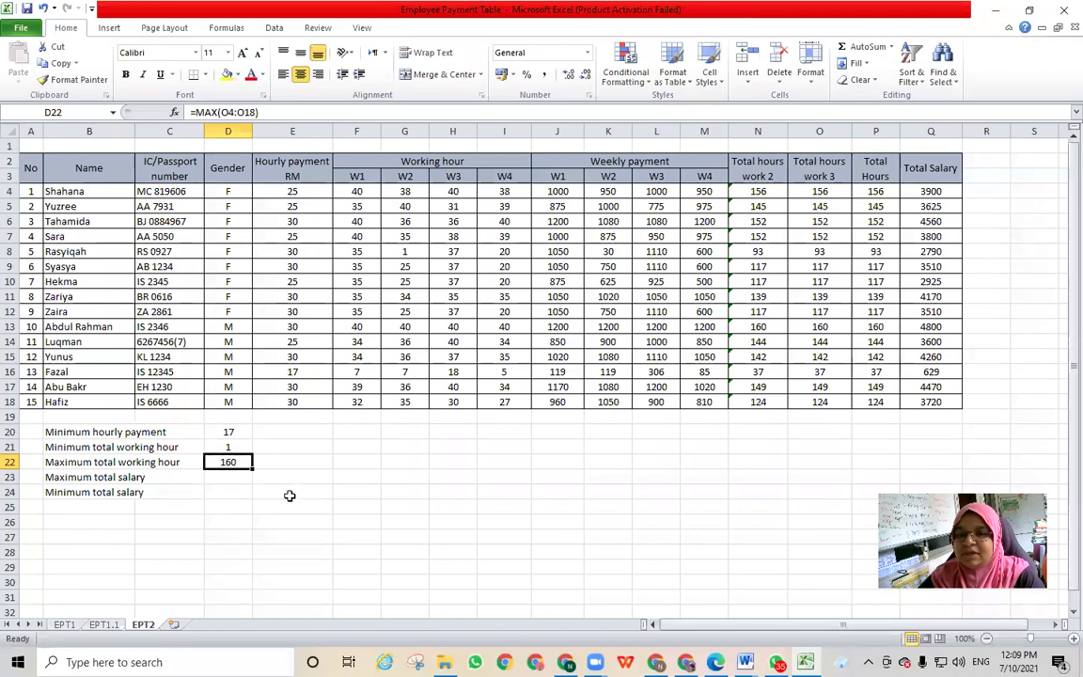
{"action": "left_click", "coordinate": [226, 476]}
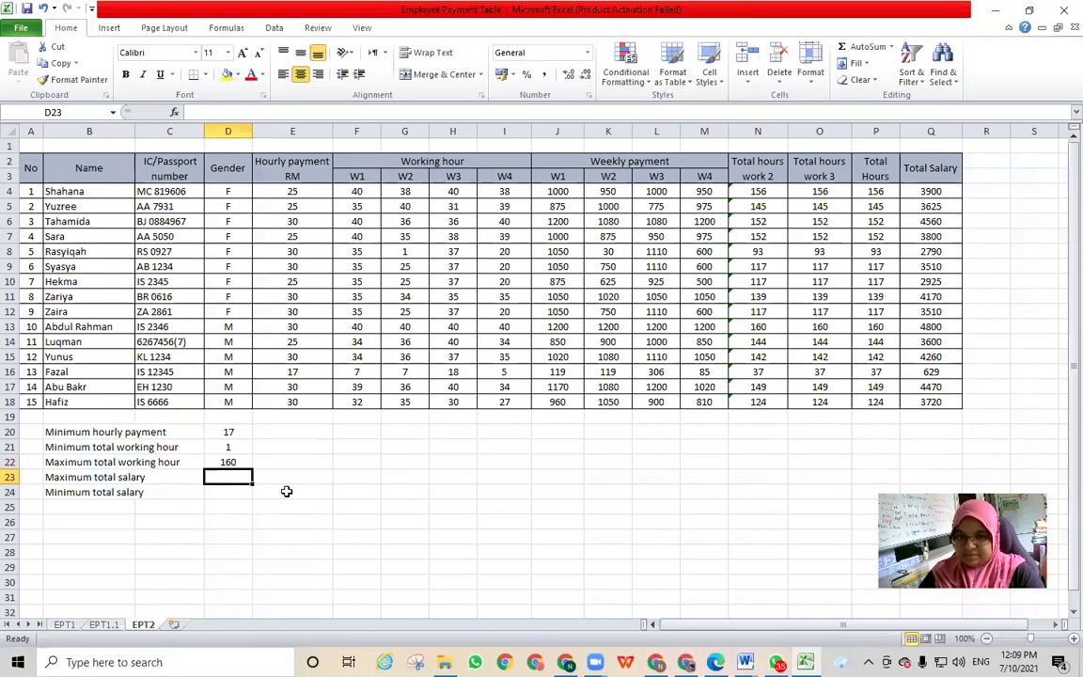
{"action": "type", "text": "="}
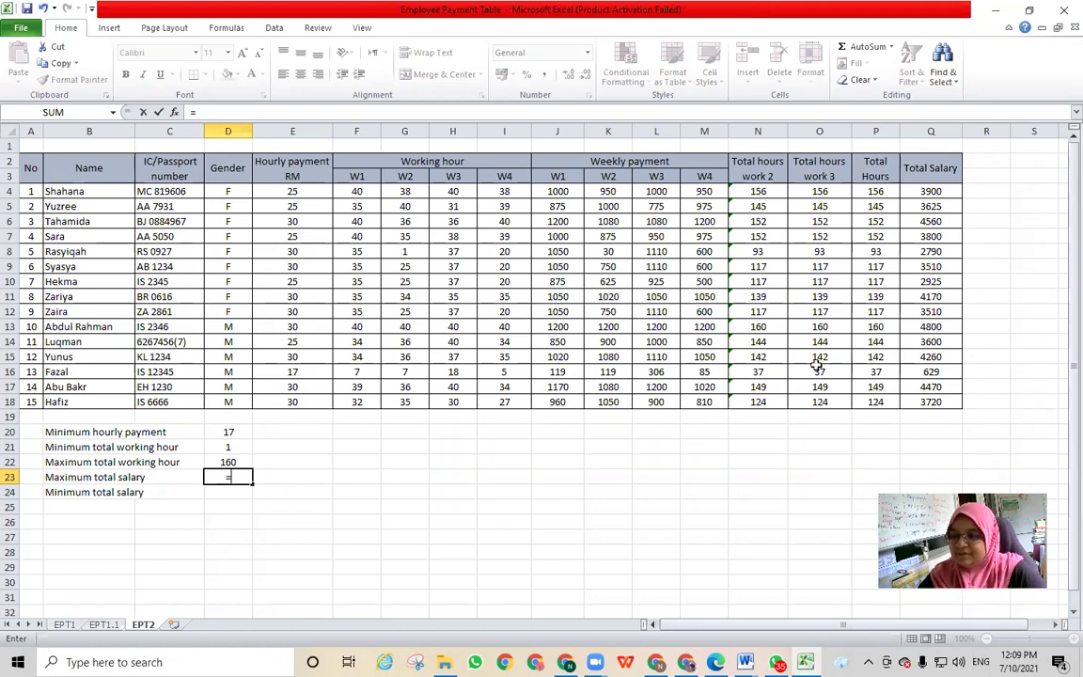
{"action": "scroll", "coordinate": [816, 367], "scroll_direction": "down", "scroll_amount": 2}
{"action": "scroll", "coordinate": [816, 365], "scroll_direction": "down", "scroll_amount": 2}
{"action": "scroll", "coordinate": [816, 365], "scroll_direction": "up", "scroll_amount": 4}
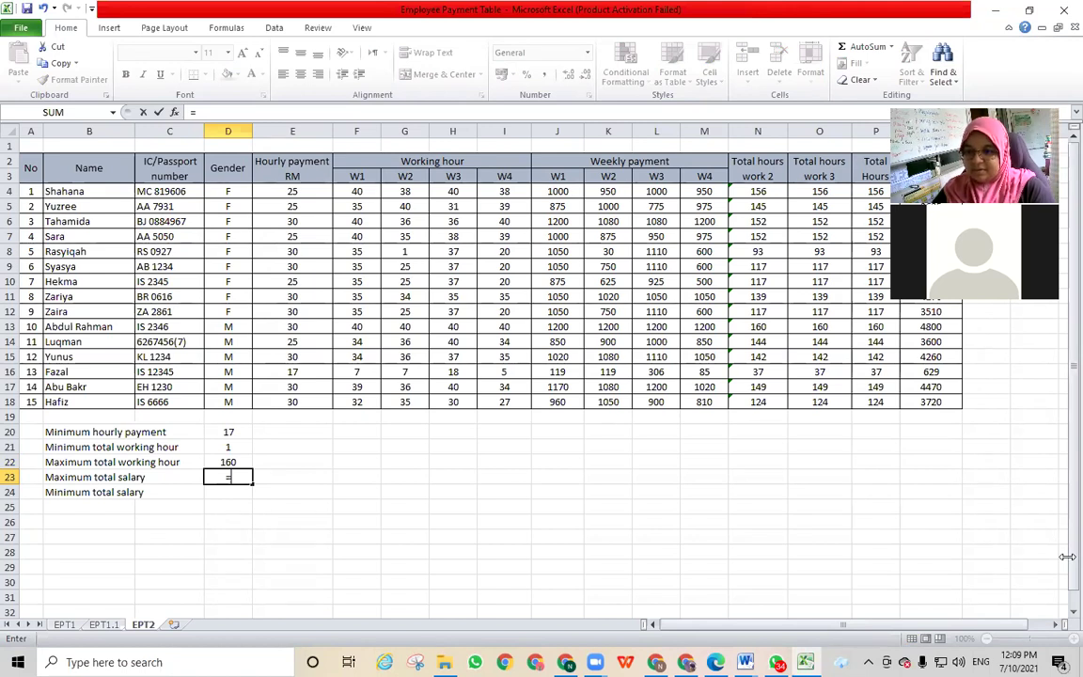
{"action": "scroll", "coordinate": [1067, 557], "scroll_direction": "down", "scroll_amount": 4}
{"action": "scroll", "coordinate": [1067, 556], "scroll_direction": "up", "scroll_amount": 4}
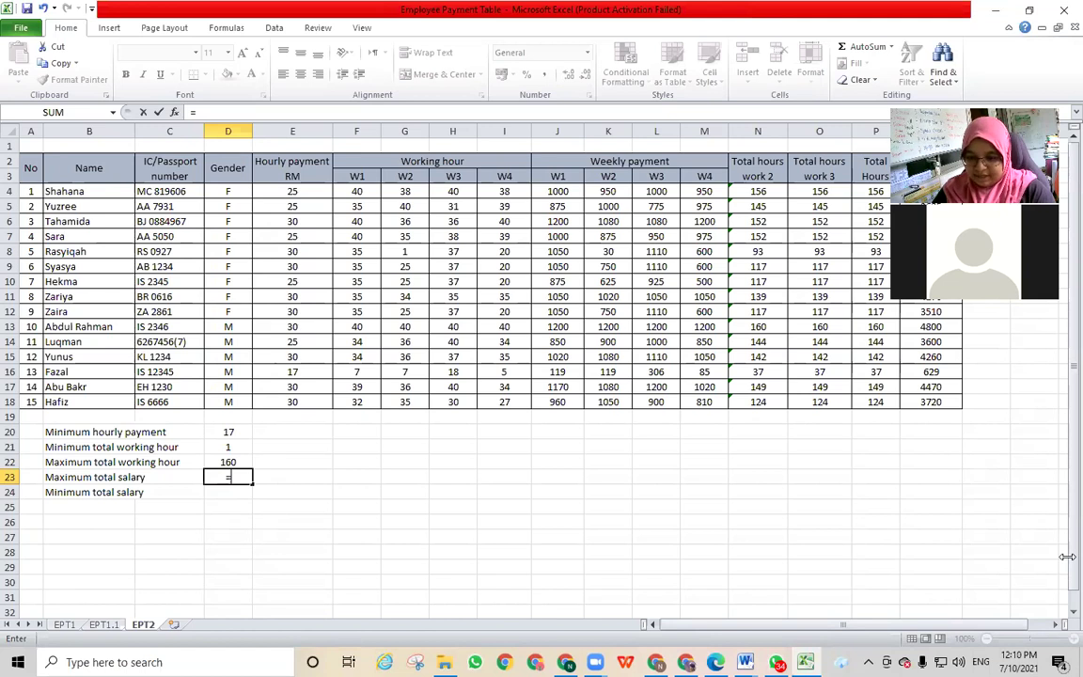
{"action": "type", "text": "("}
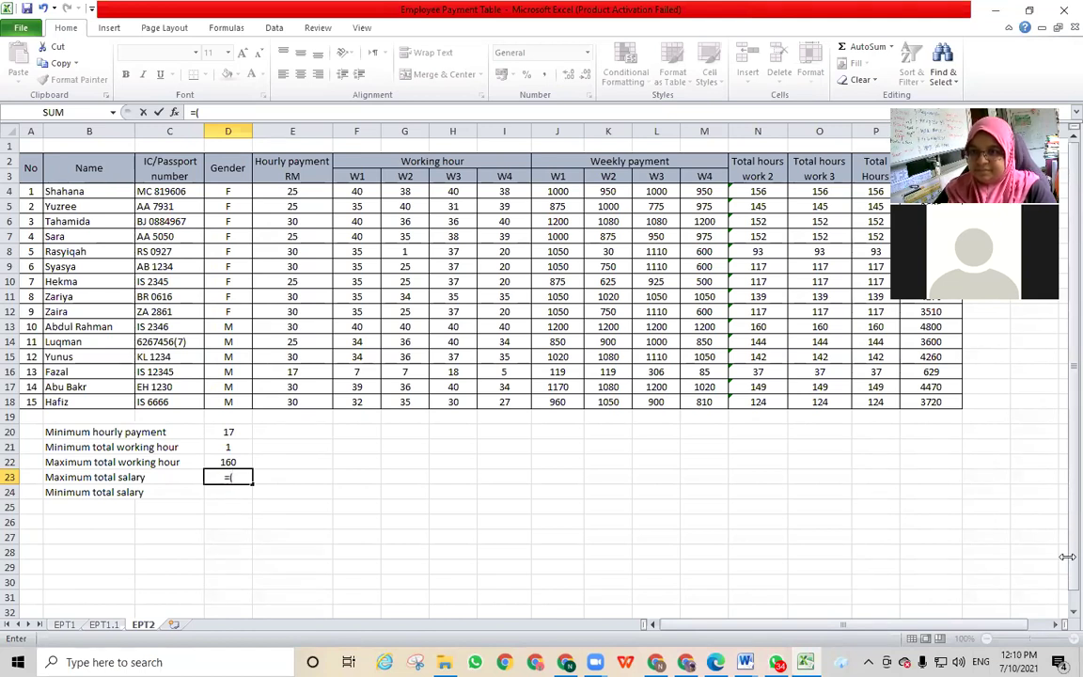
{"action": "left_click_drag", "start_coordinate": [930, 190], "coordinate": [931, 401]}
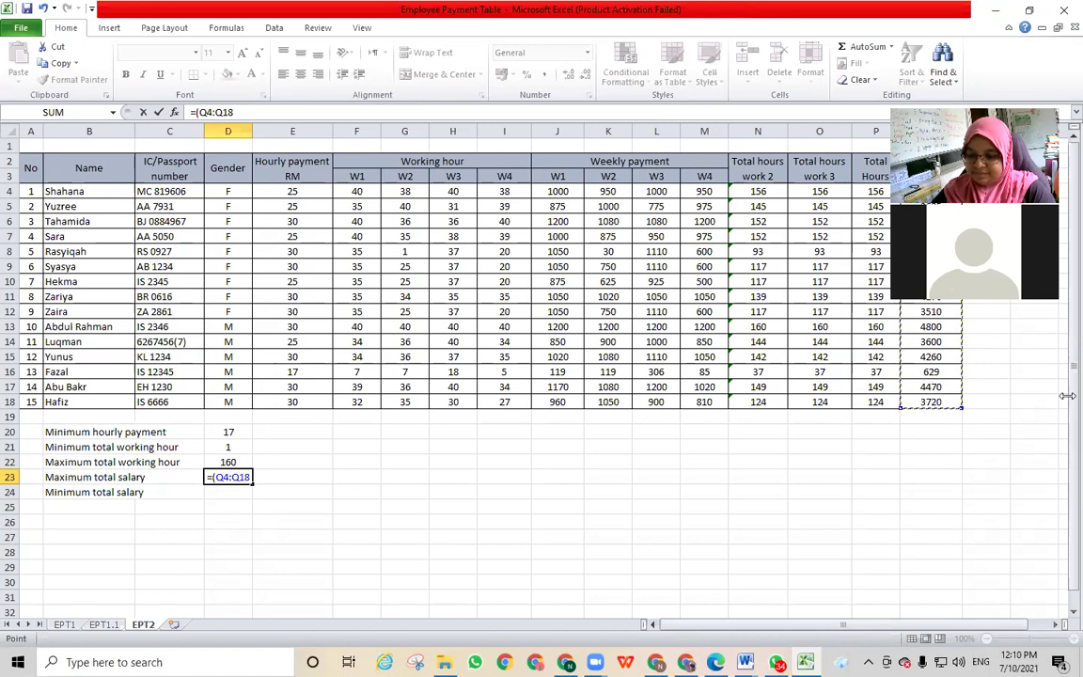
{"action": "type", "text": ")"}
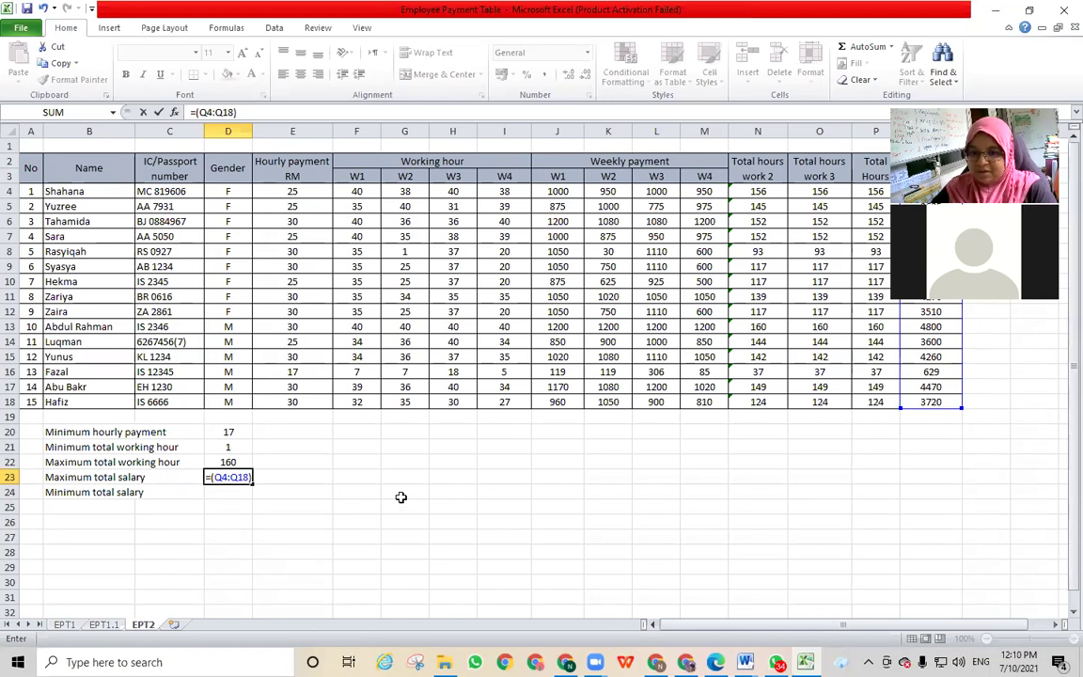
Step: Add the MAX function name to D23's formula so it returns 4800
{"action": "left_click", "coordinate": [232, 477]}
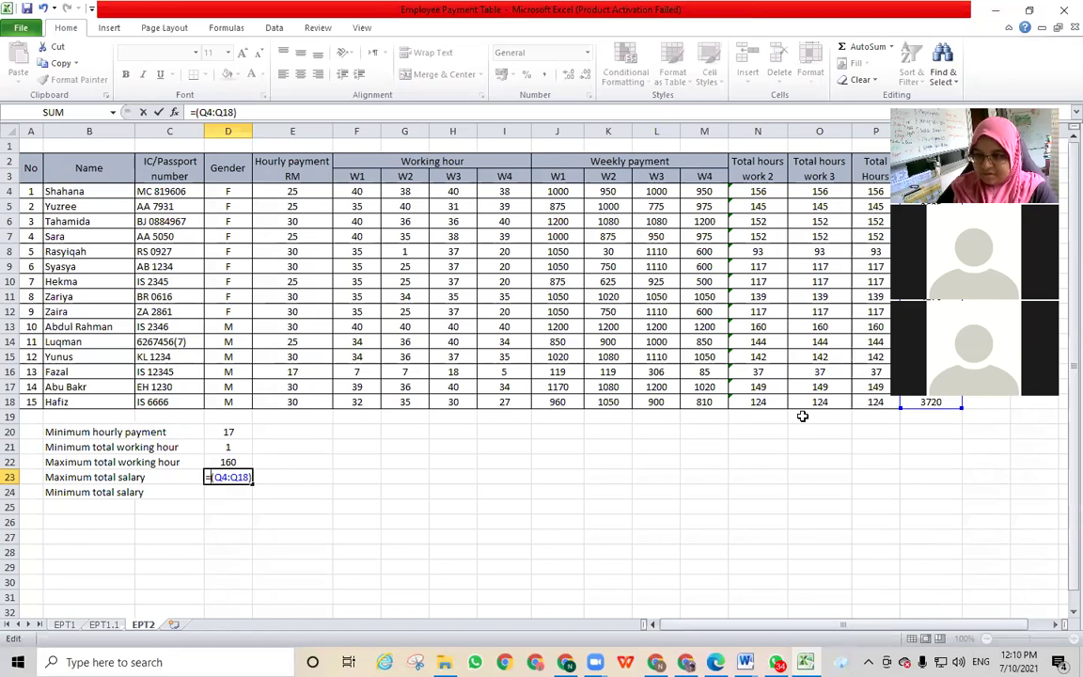
{"action": "type", "text": "mx"}
{"action": "key", "text": "Left"}
{"action": "type", "text": "a"}
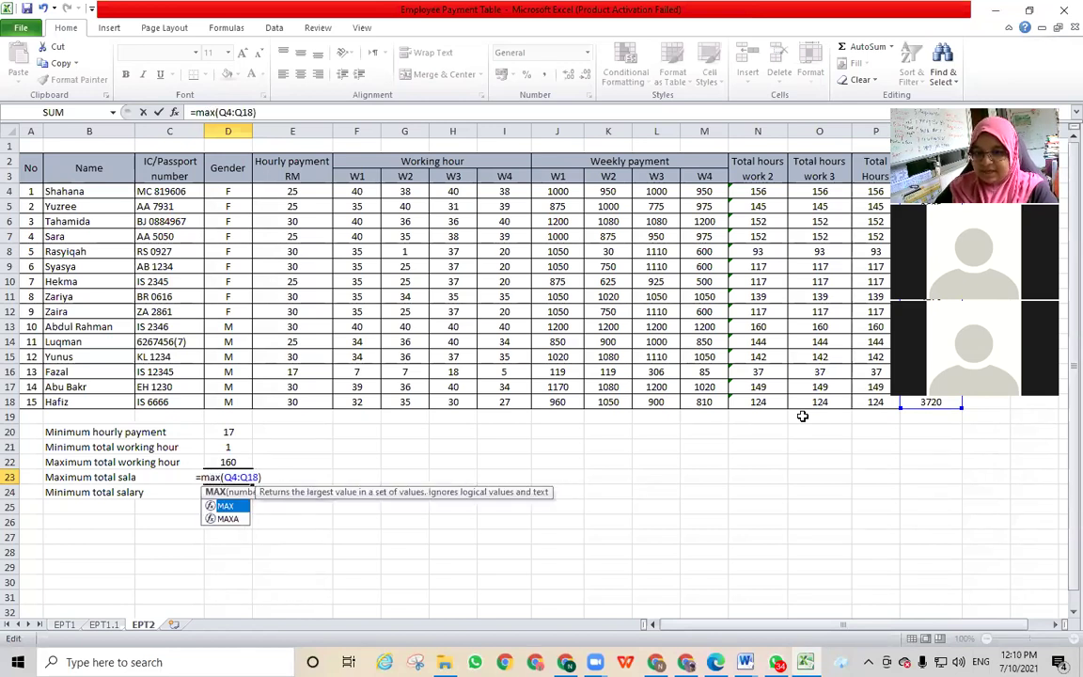
{"action": "key", "text": "Return"}
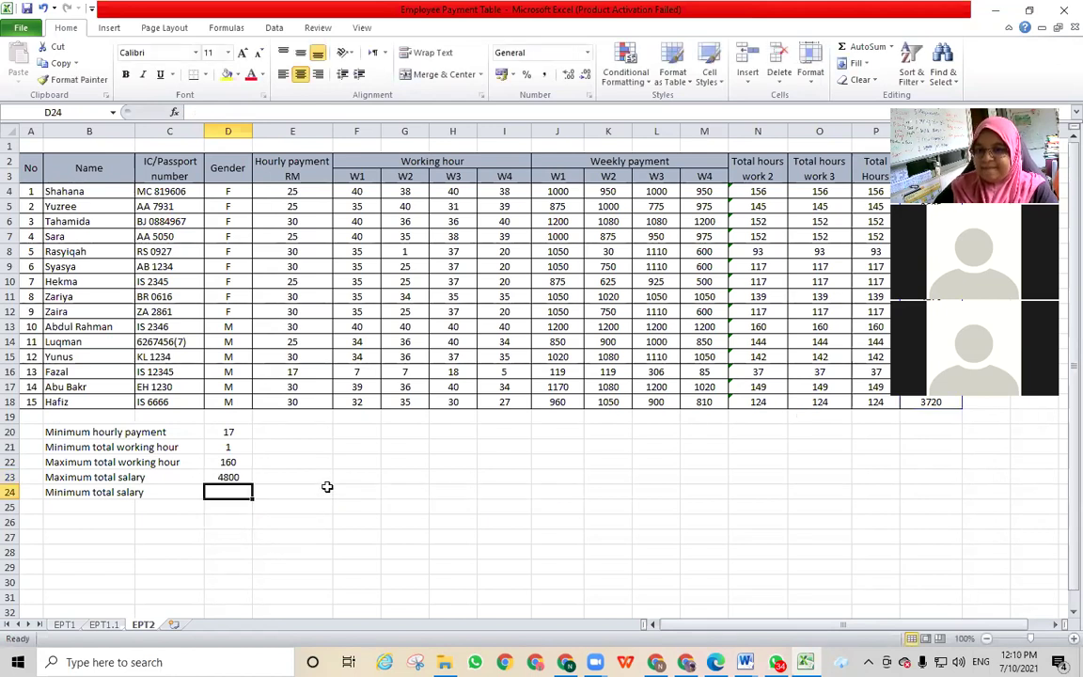
{"action": "left_click", "coordinate": [271, 490]}
{"action": "double_click", "coordinate": [228, 476]}
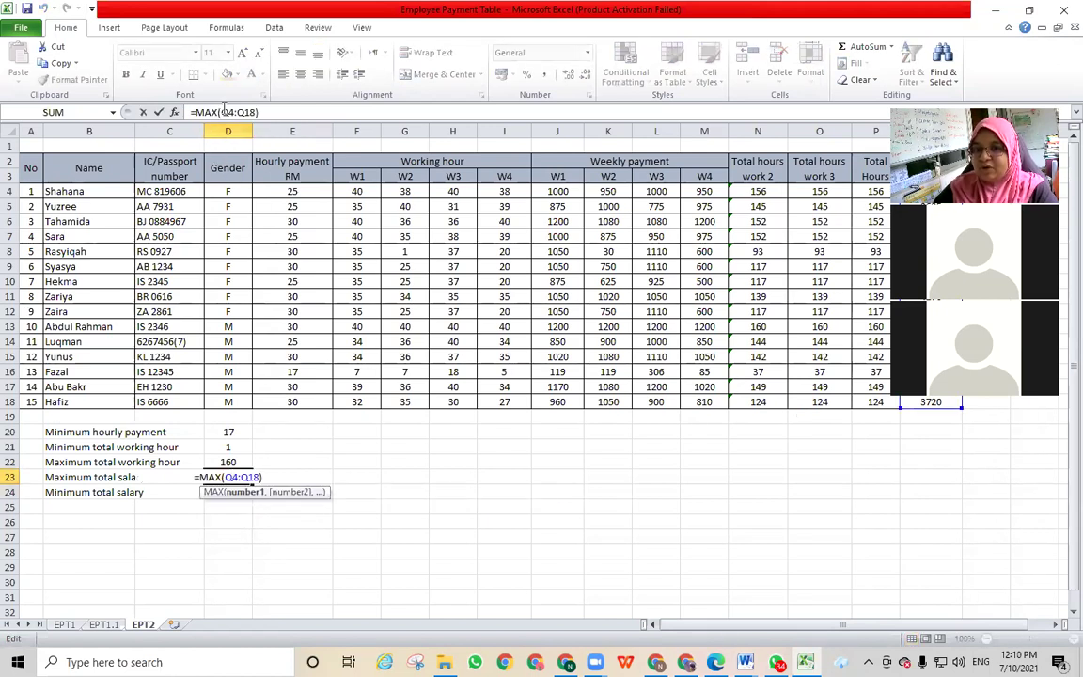
{"action": "left_click_drag", "start_coordinate": [217, 112], "coordinate": [197, 112]}
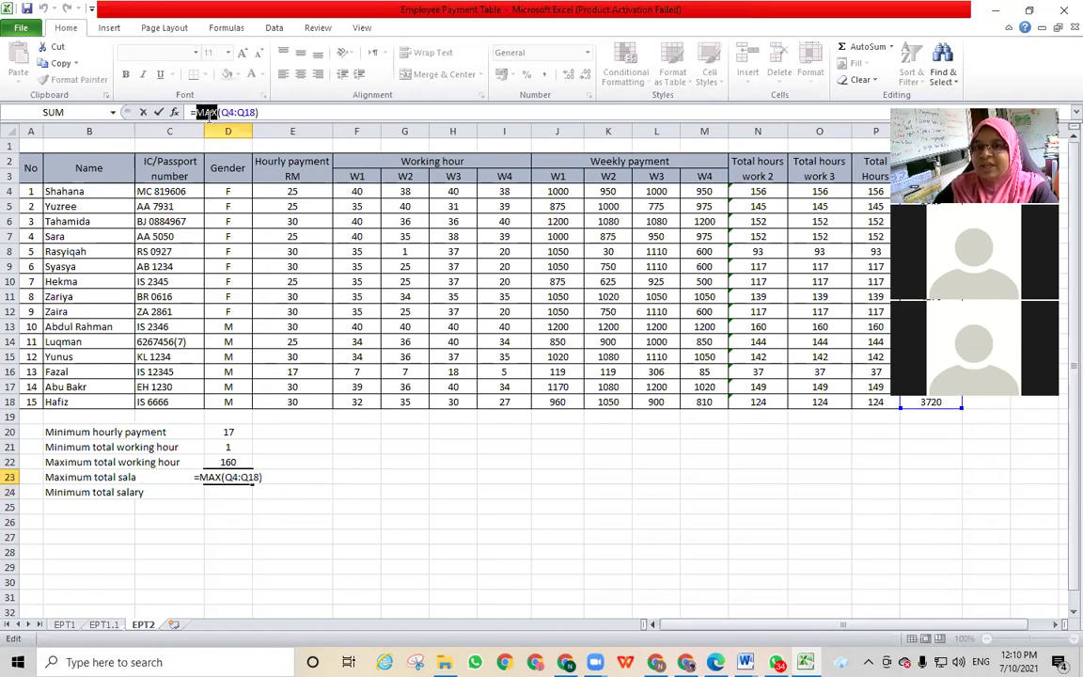
{"action": "left_click", "coordinate": [222, 491]}
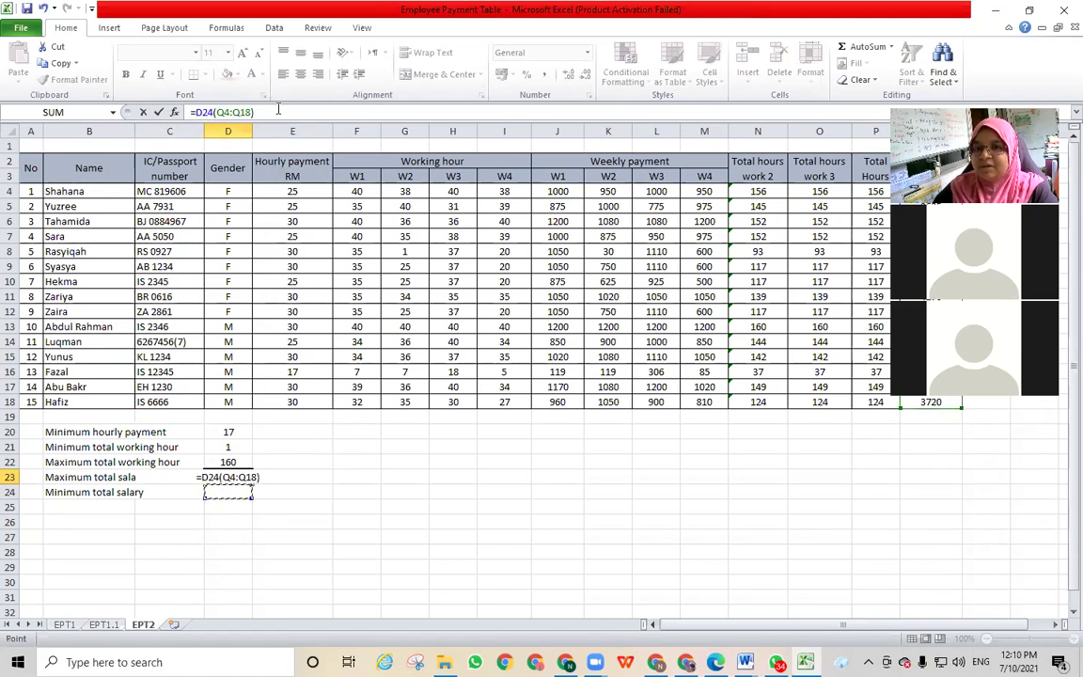
{"action": "left_click", "coordinate": [208, 113]}
{"action": "key", "text": "BackSpace"}
{"action": "key", "text": "BackSpace"}
{"action": "key", "text": "BackSpace"}
{"action": "type", "text": "mi"}
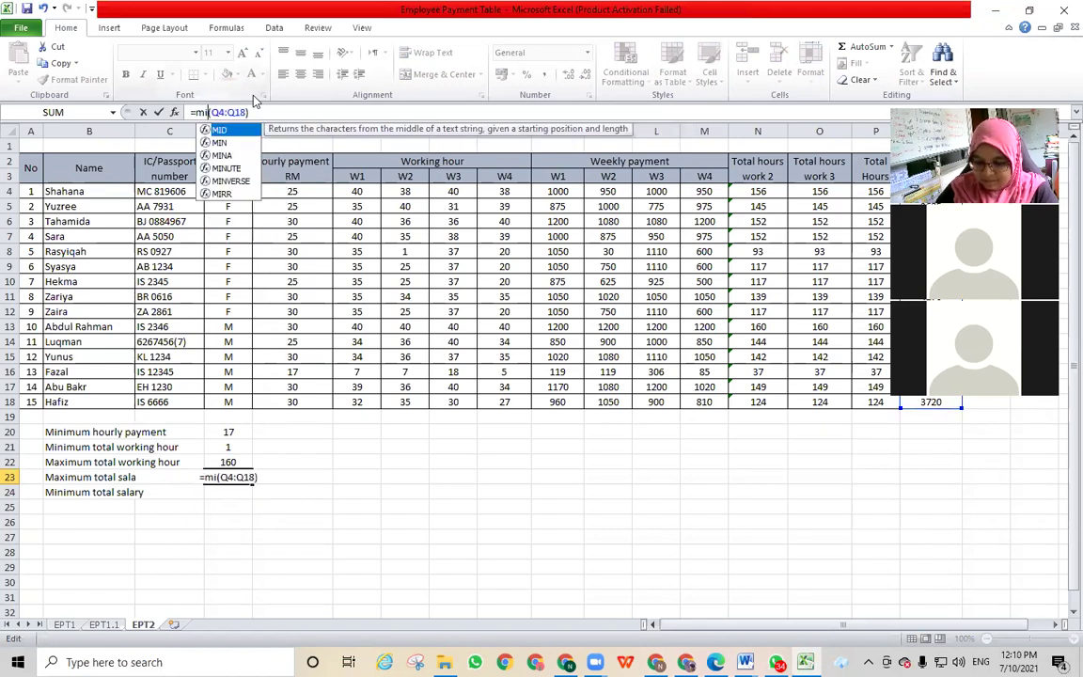
{"action": "type", "text": "="}
{"action": "key", "text": "BackSpace"}
{"action": "key", "text": "BackSpace"}
{"action": "type", "text": "ax"}
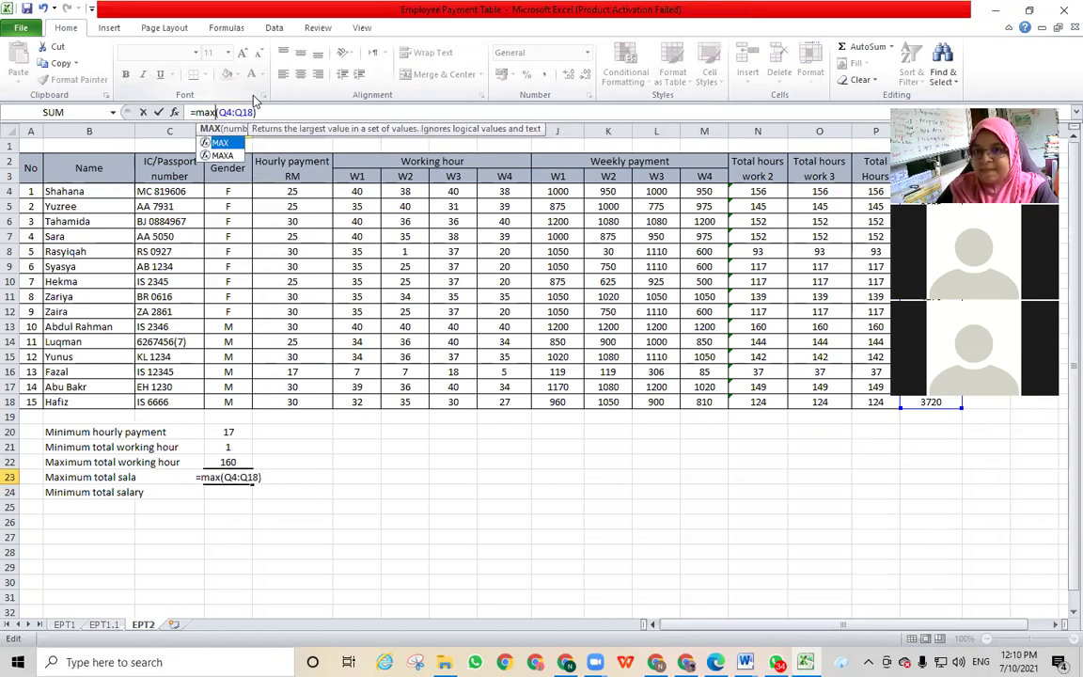
{"action": "key", "text": "Return"}
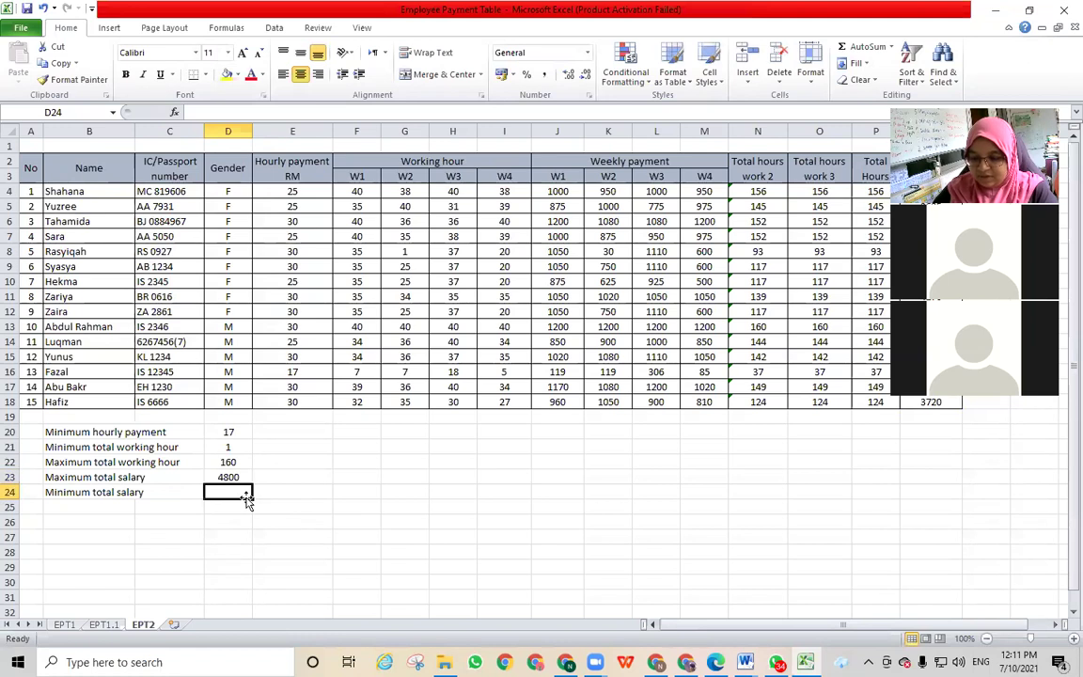
Step: Enter =MIN(Q4:Q18) in D24 to get the minimum total salary, 629
{"action": "type", "text": "=min("}
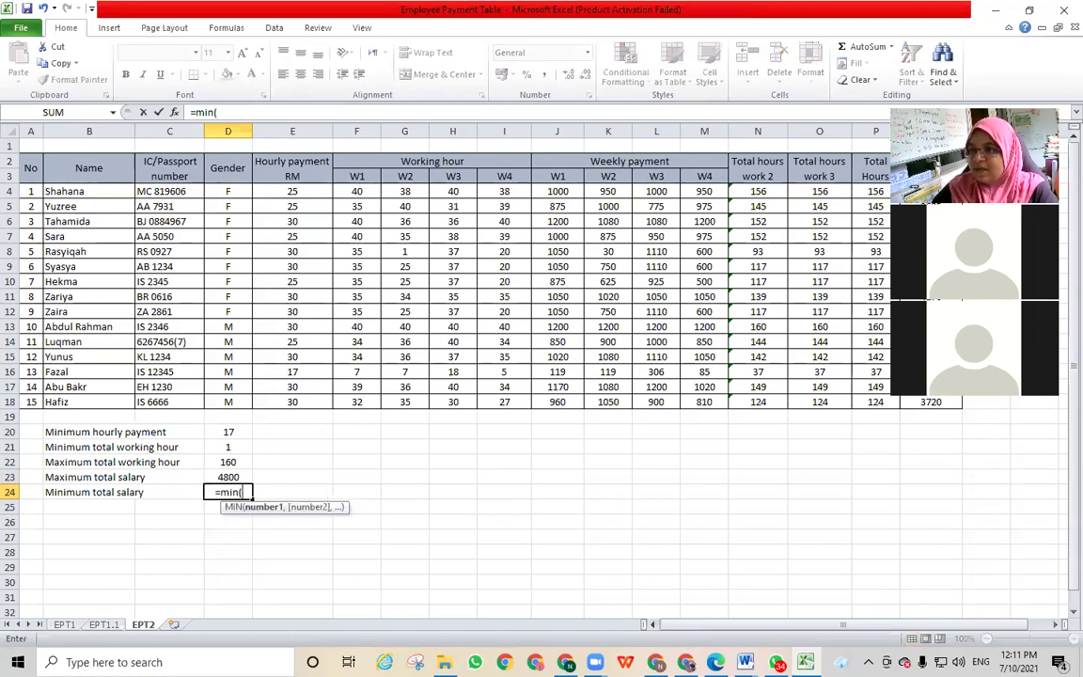
{"action": "left_click_drag", "start_coordinate": [931, 191], "coordinate": [953, 402]}
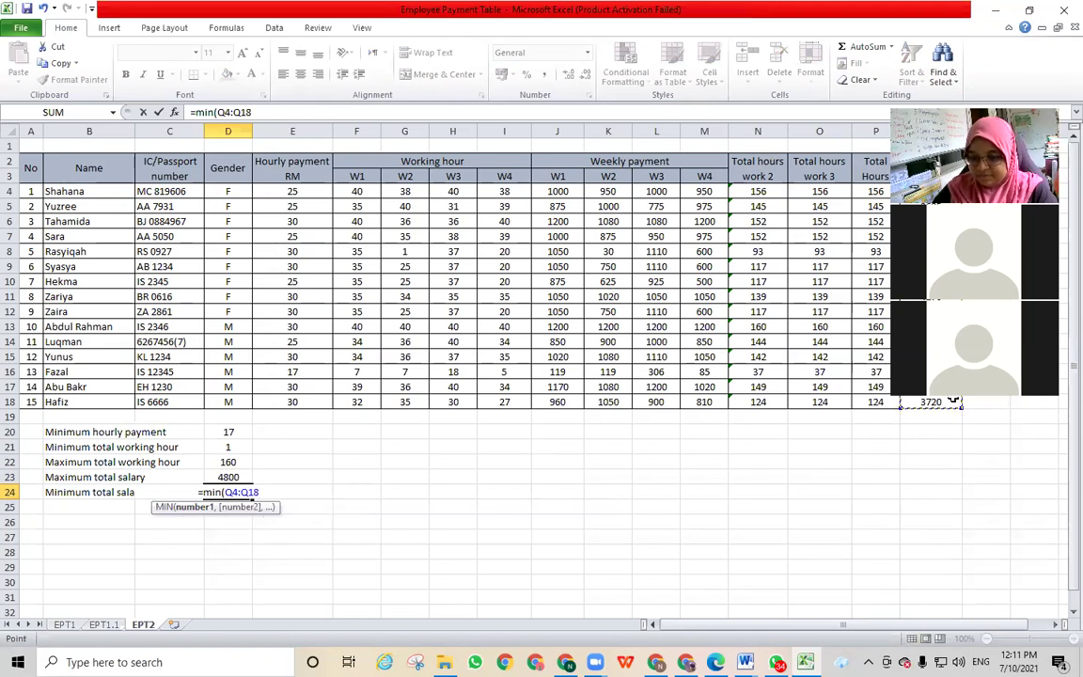
{"action": "type", "text": ")"}
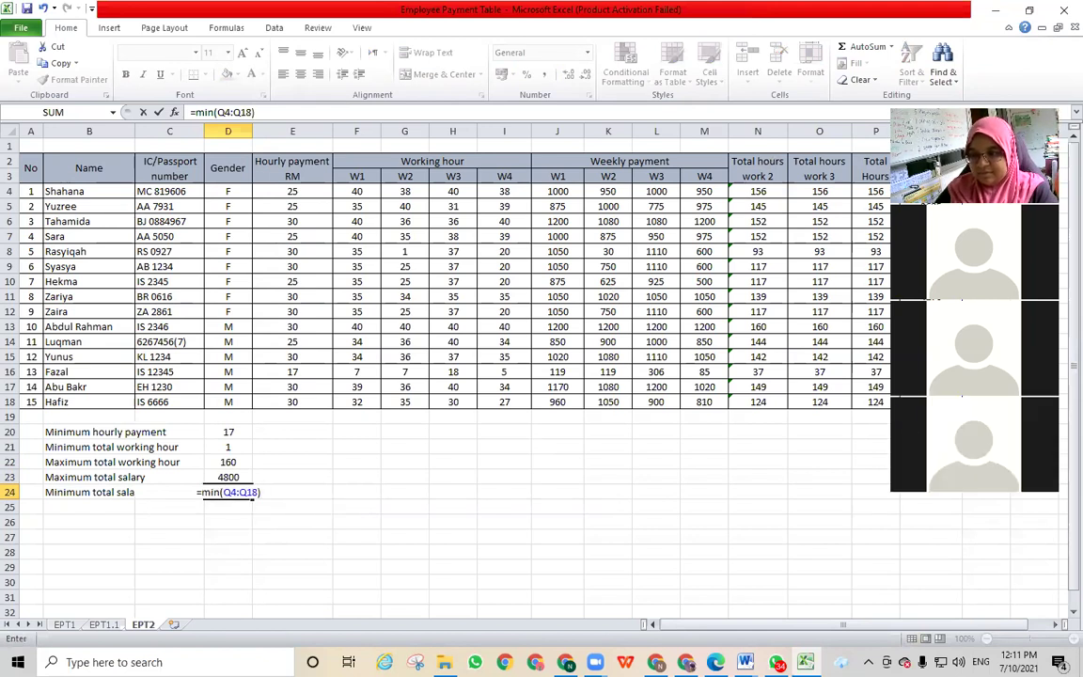
{"action": "key", "text": "Return"}
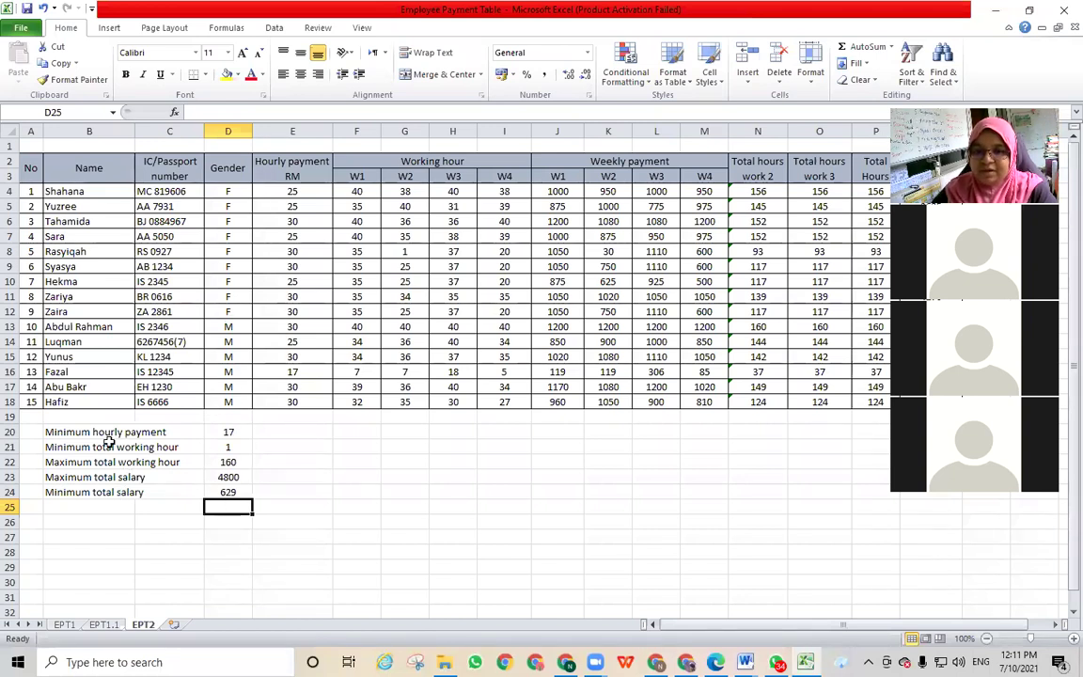
{"action": "left_click", "coordinate": [82, 507]}
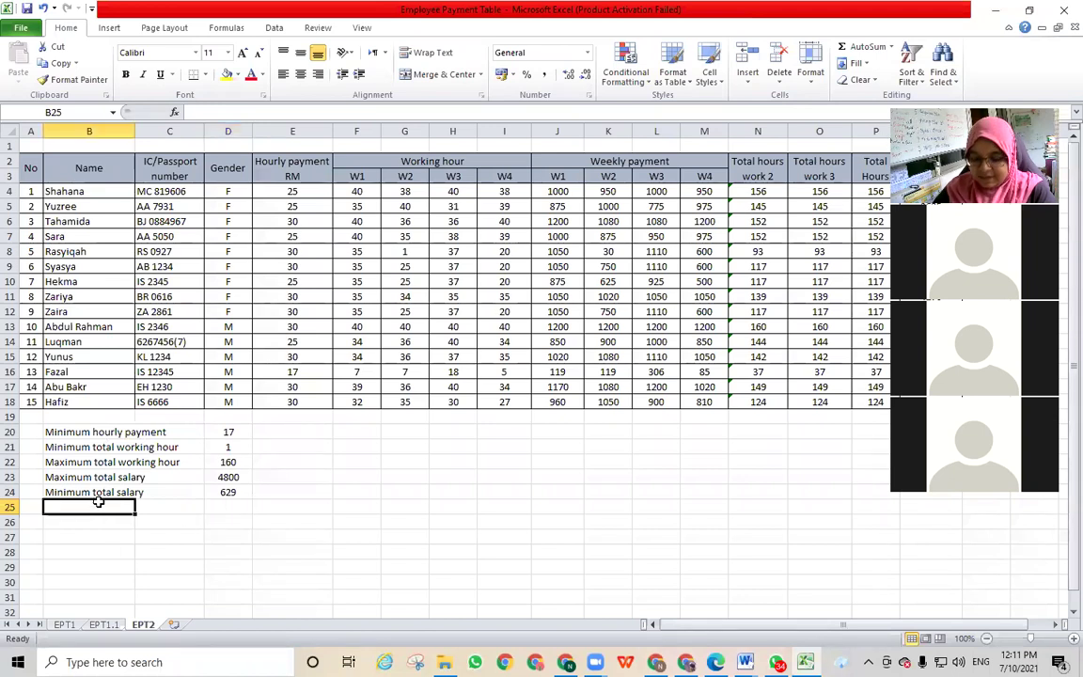
Step: Label B25 'Mean' and enter =mean(Q4:Q18) in D25
{"action": "type", "text": "Mean"}
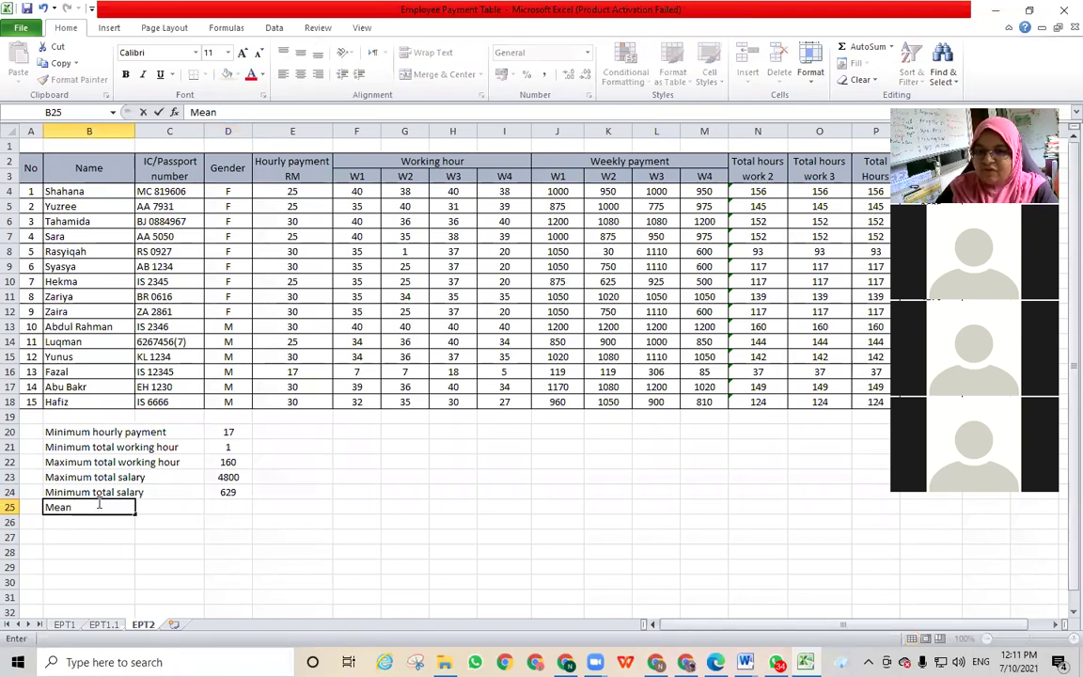
{"action": "left_click", "coordinate": [239, 507]}
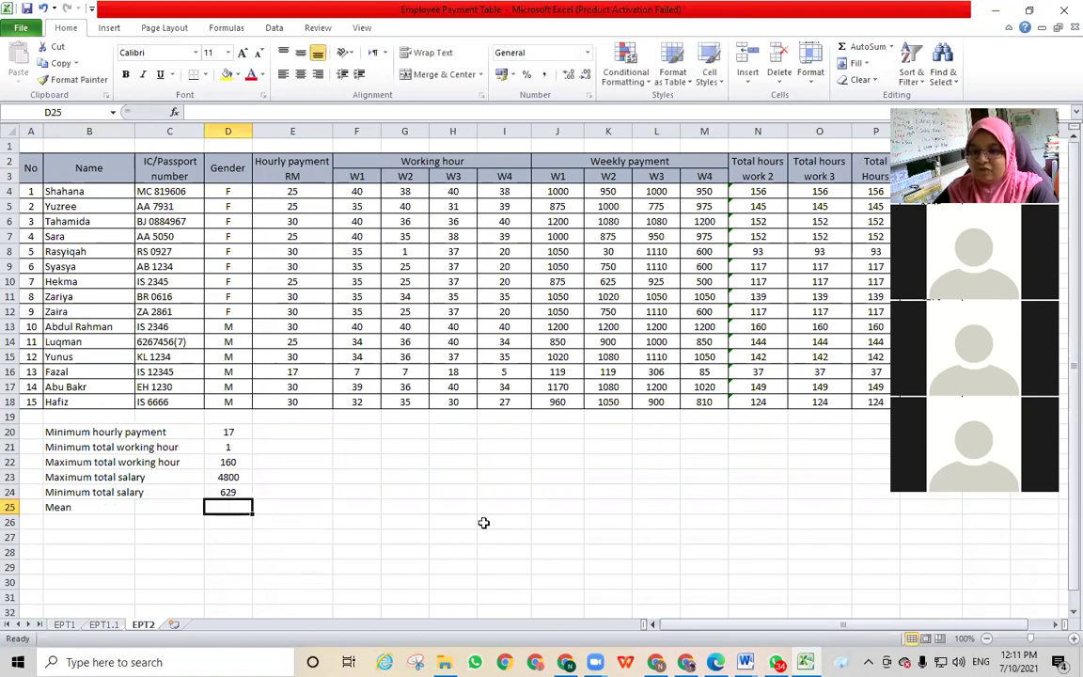
{"action": "type", "text": "="}
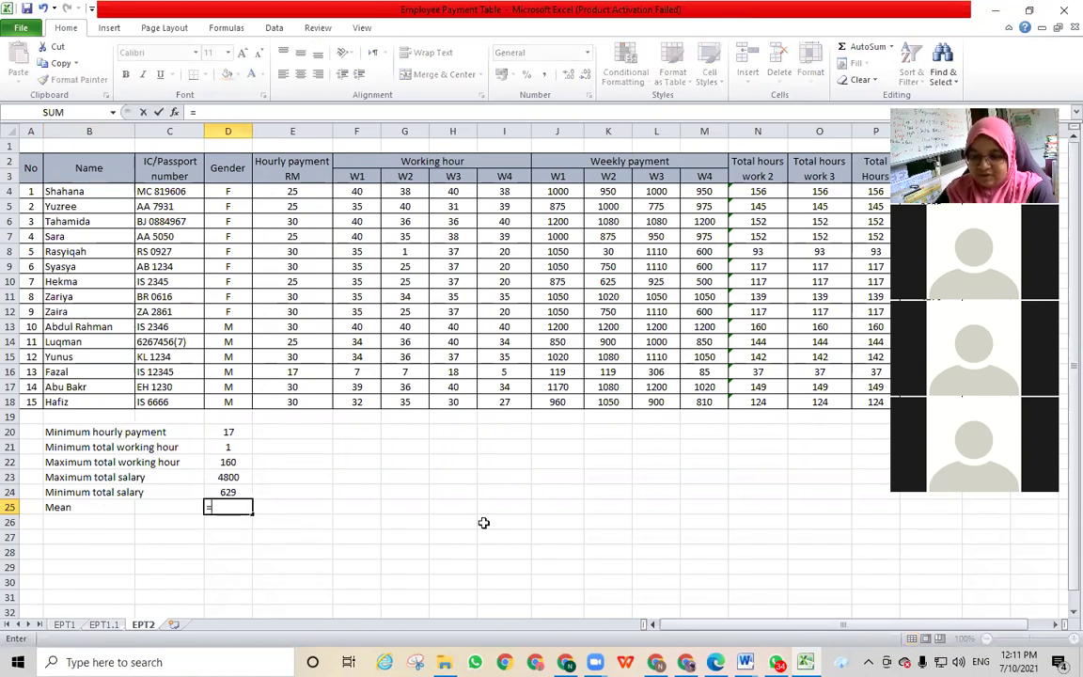
{"action": "type", "text": "mean("}
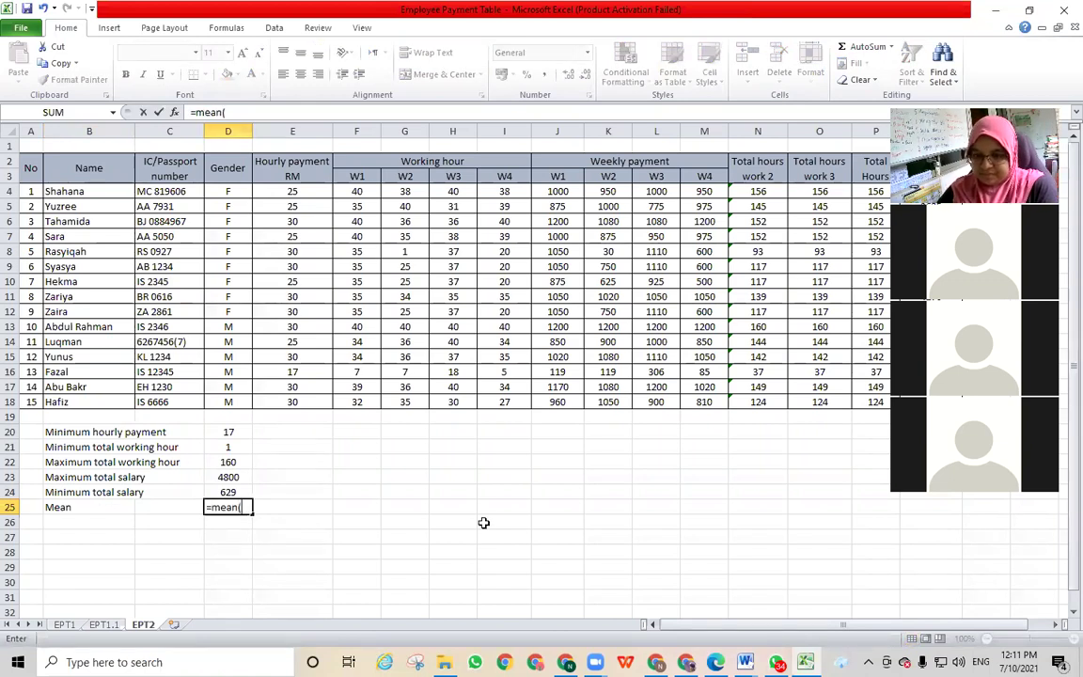
{"action": "left_click_drag", "start_coordinate": [916, 191], "coordinate": [916, 401]}
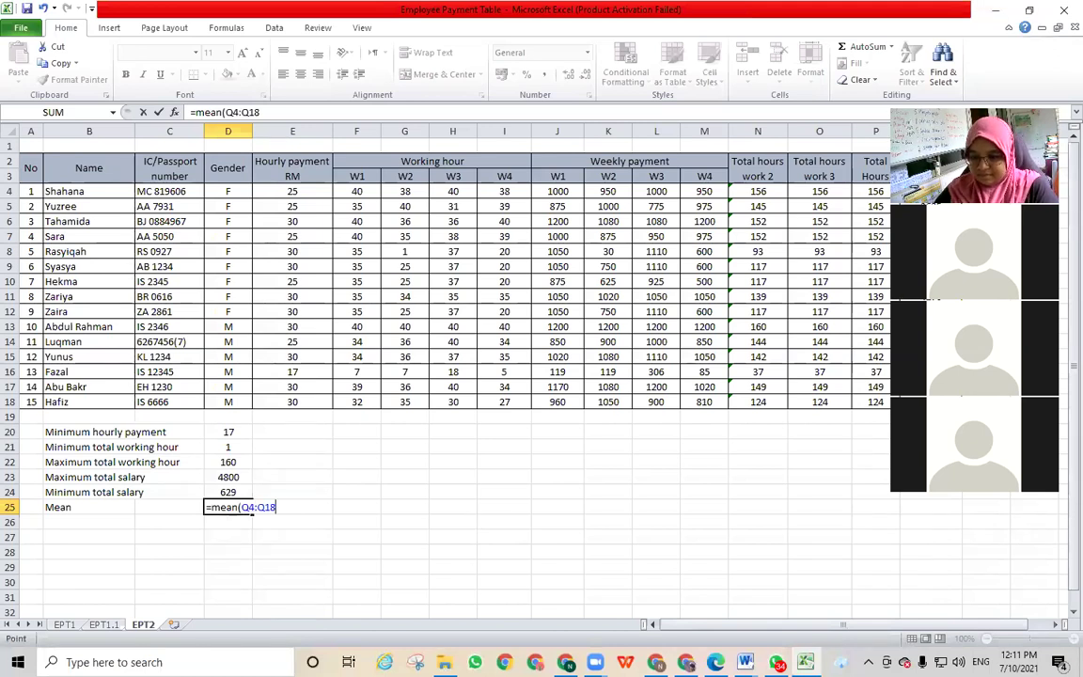
{"action": "key", "text": "Return"}
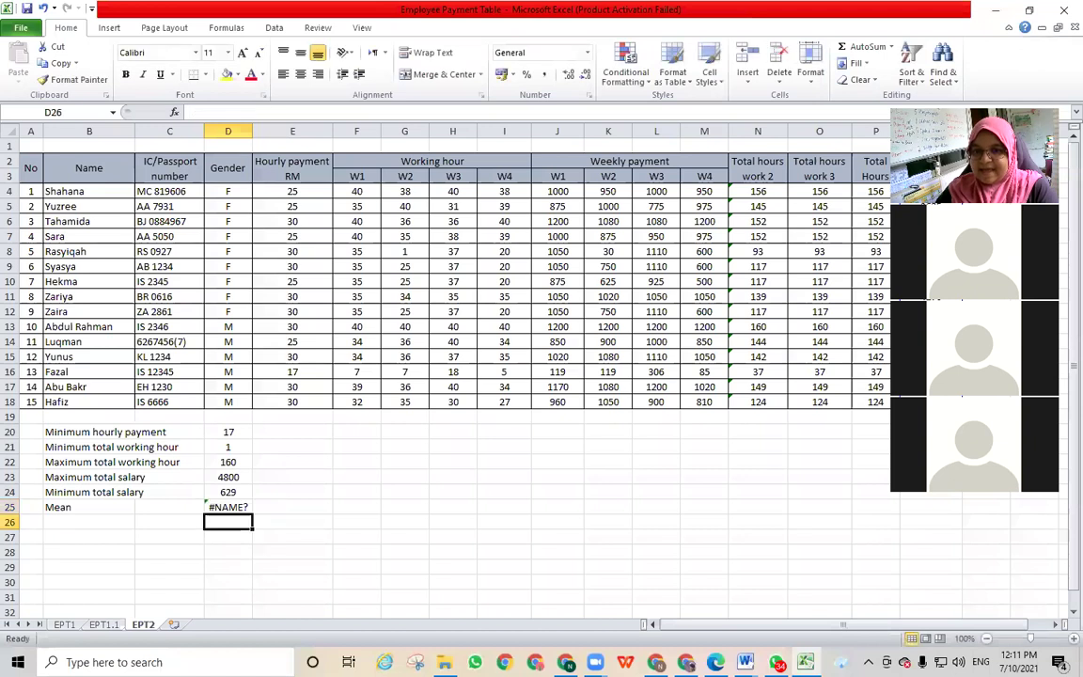
Step: Clear the #NAME? error from D25, leaving the Mean result cell empty
{"action": "left_click", "coordinate": [71, 508]}
{"action": "left_click", "coordinate": [222, 508]}
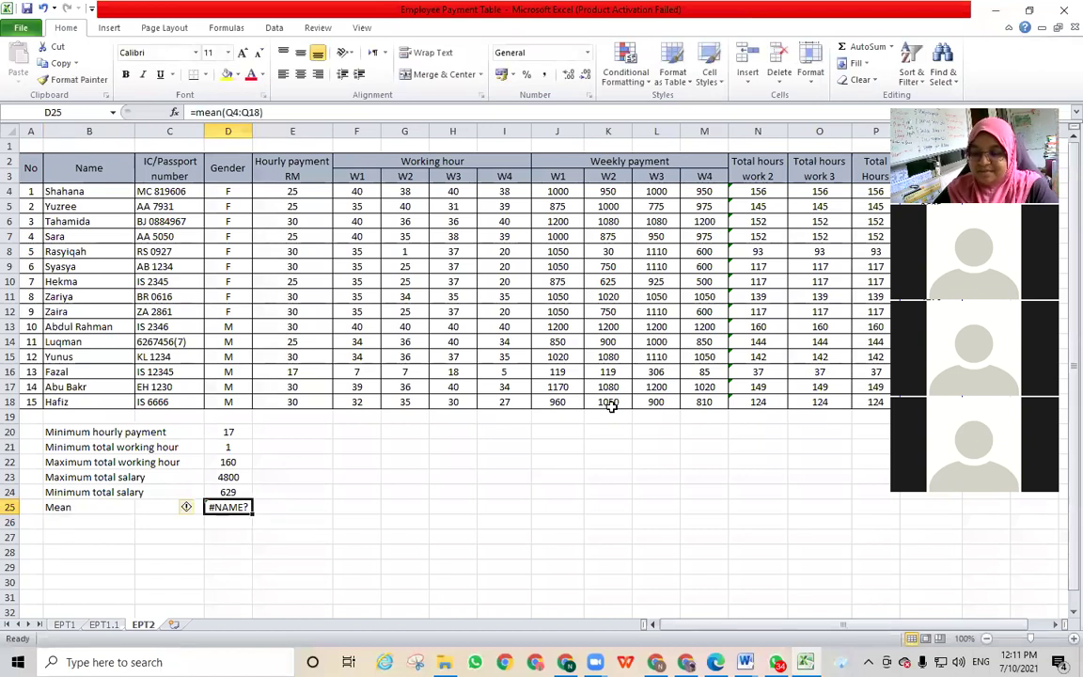
{"action": "key", "text": "BackSpace"}
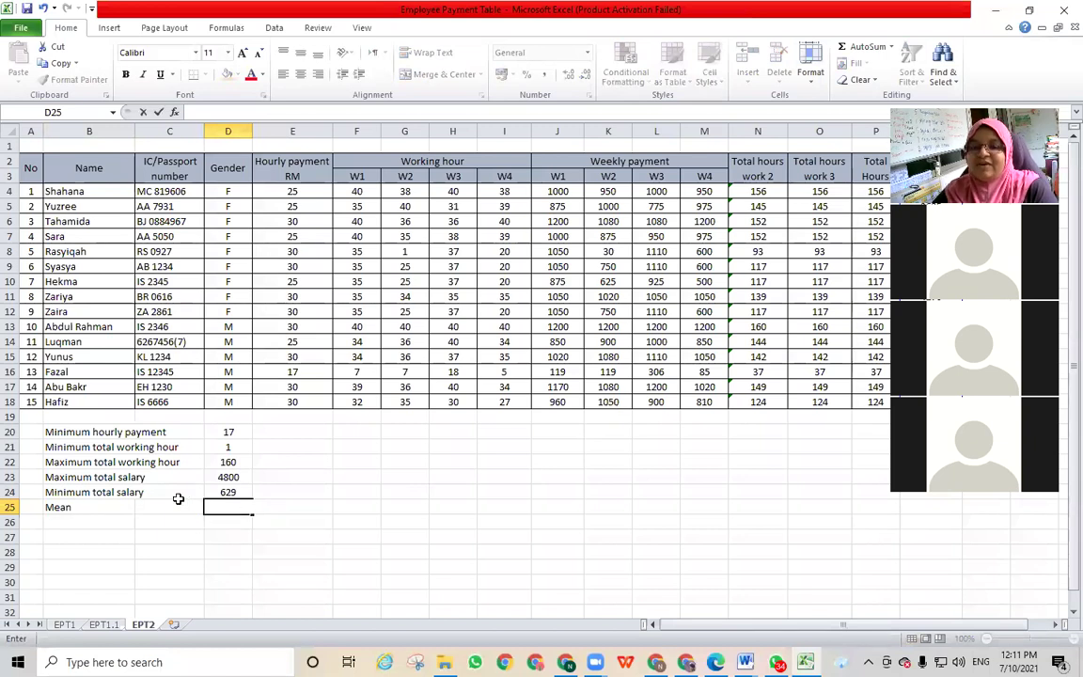
{"action": "left_click", "coordinate": [97, 505]}
Step: Rename the B25 label from 'Mean' to 'Mode'
{"action": "double_click", "coordinate": [94, 506]}
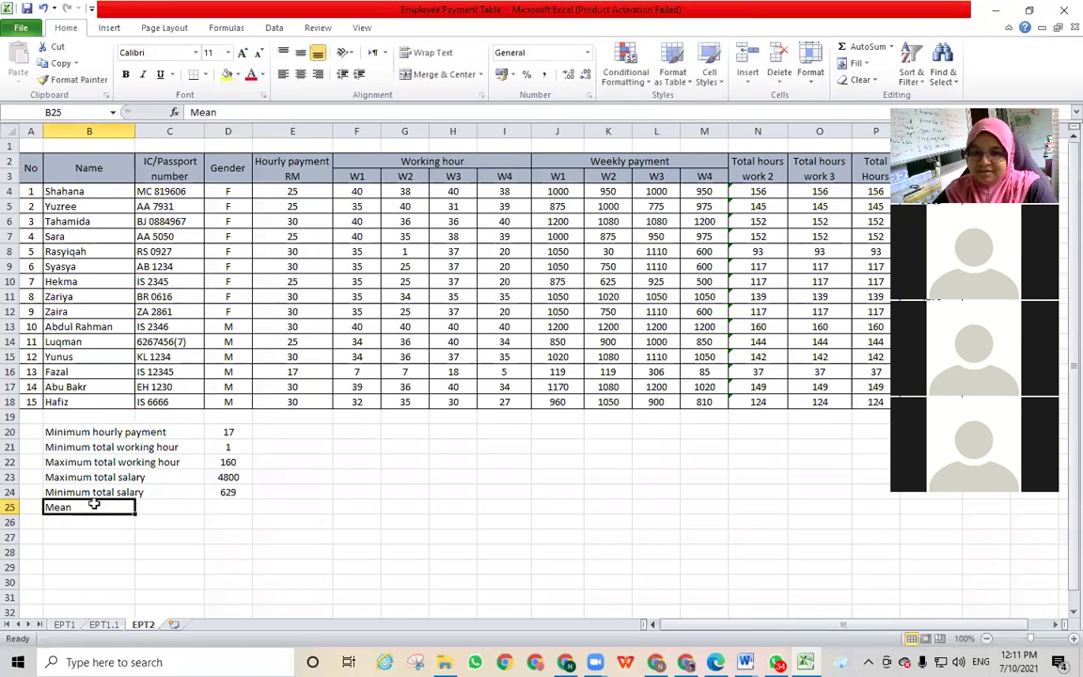
{"action": "key", "text": "BackSpace"}
{"action": "key", "text": "BackSpace"}
{"action": "key", "text": "BackSpace"}
{"action": "type", "text": "o"}
{"action": "type", "text": "e"}
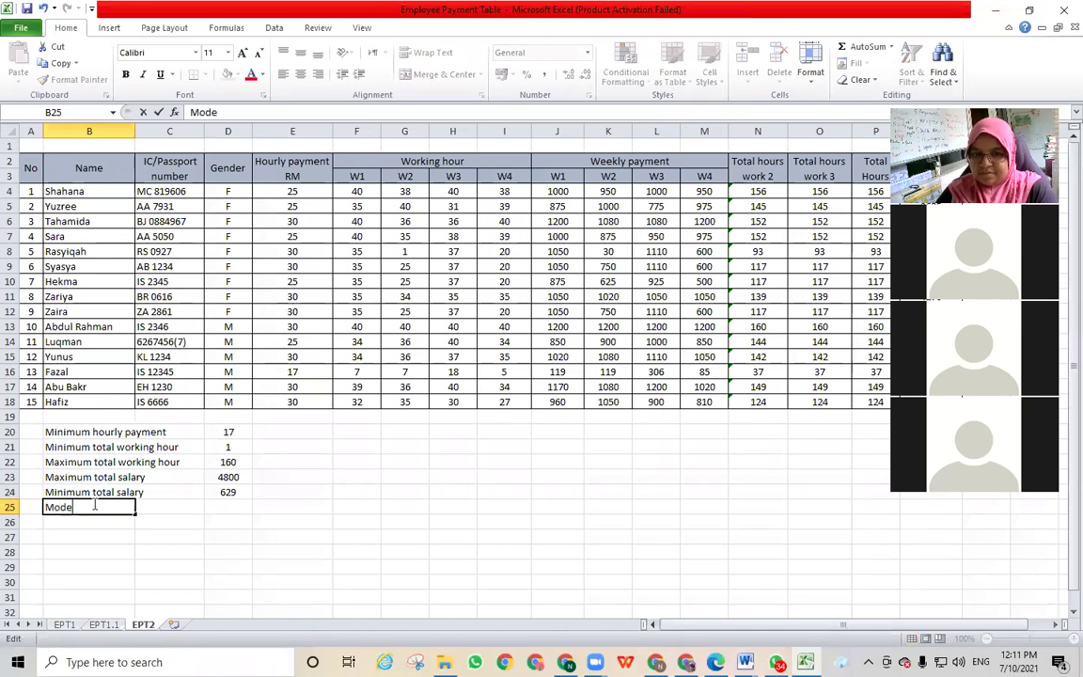
{"action": "left_click", "coordinate": [224, 506]}
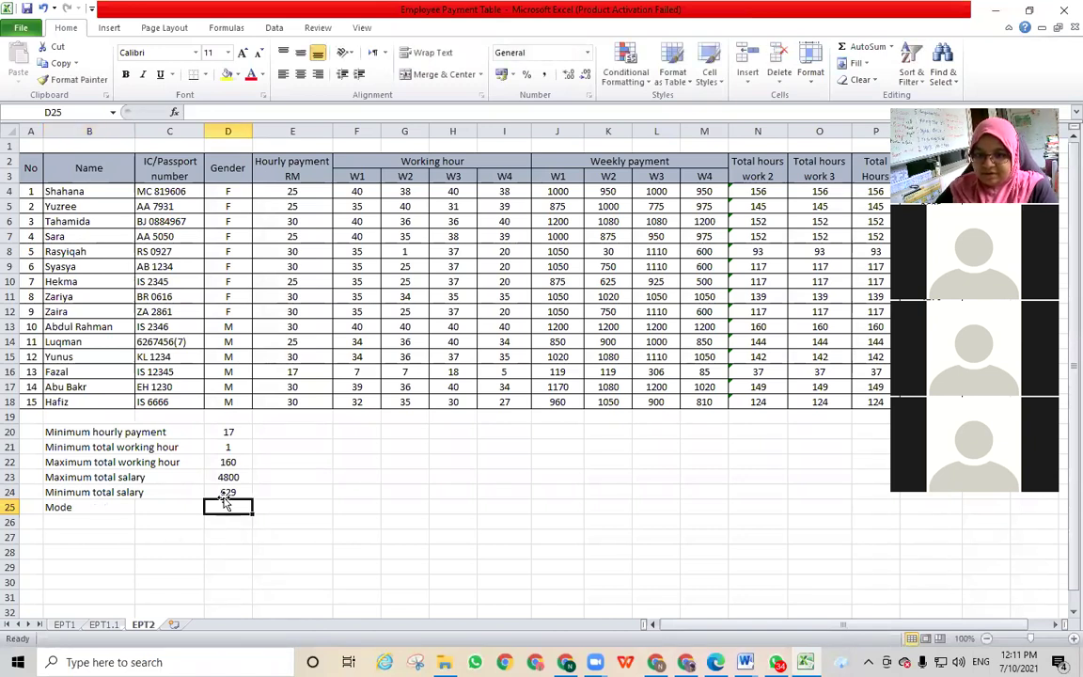
Step: Attempt a mode formula in D25, then abandon it and leave D25 empty
{"action": "type", "text": "=mo"}
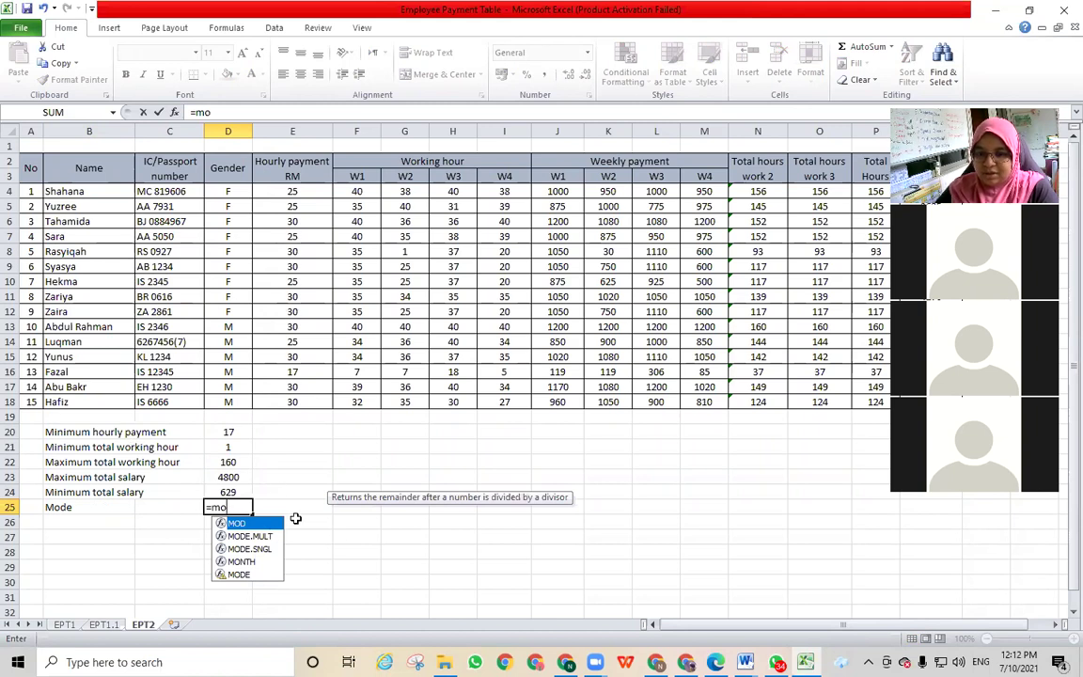
{"action": "key", "text": "BackSpace"}
{"action": "key", "text": "BackSpace"}
{"action": "key", "text": "BackSpace"}
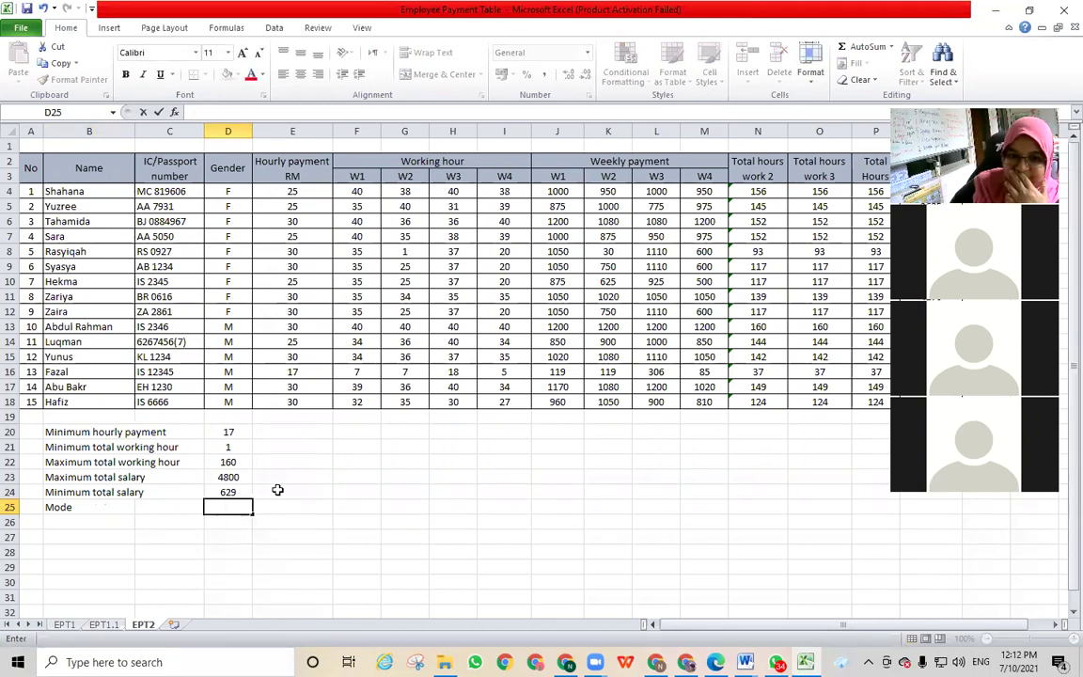
{"action": "type", "text": "mode"}
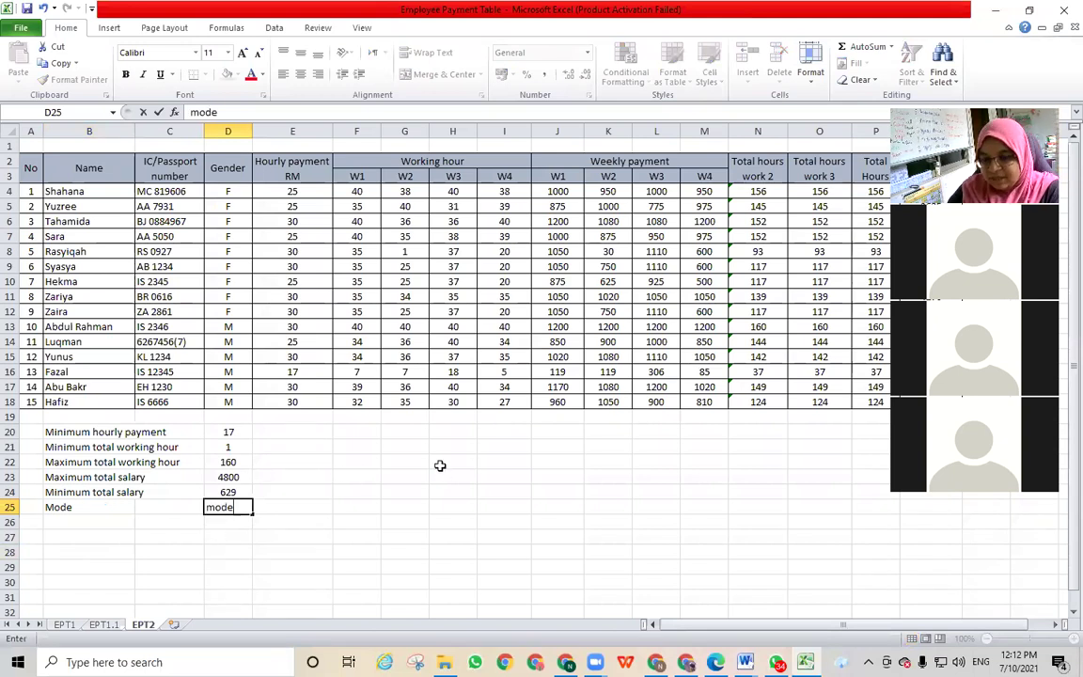
{"action": "key", "text": "BackSpace"}
{"action": "key", "text": "BackSpace"}
{"action": "key", "text": "BackSpace"}
{"action": "key", "text": "BackSpace"}
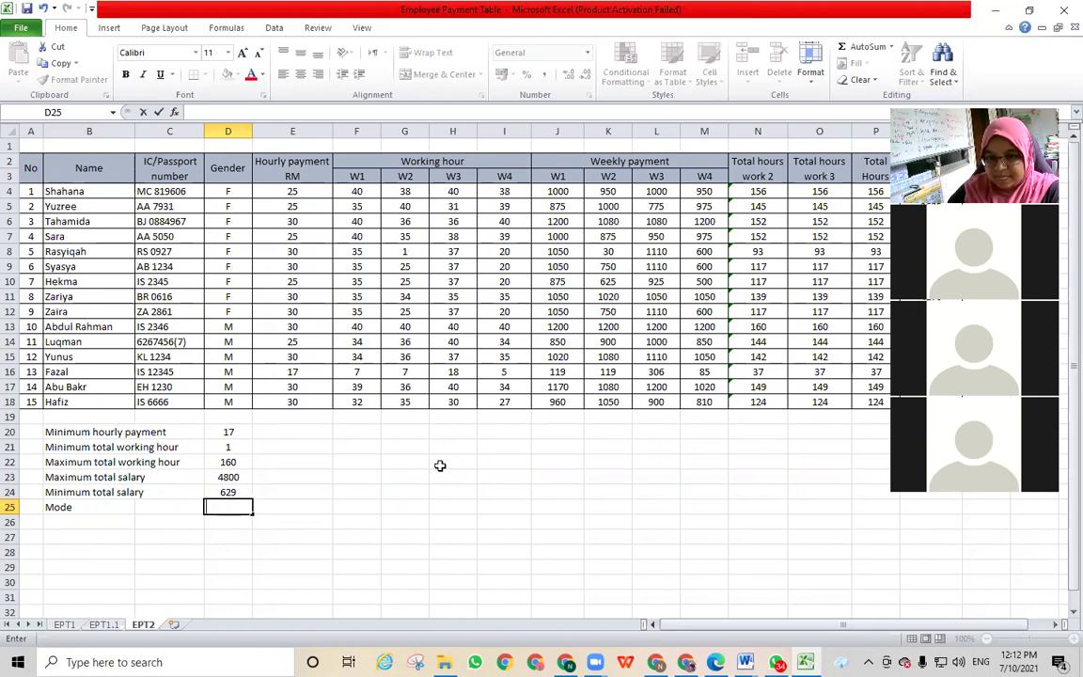
{"action": "type", "text": "="}
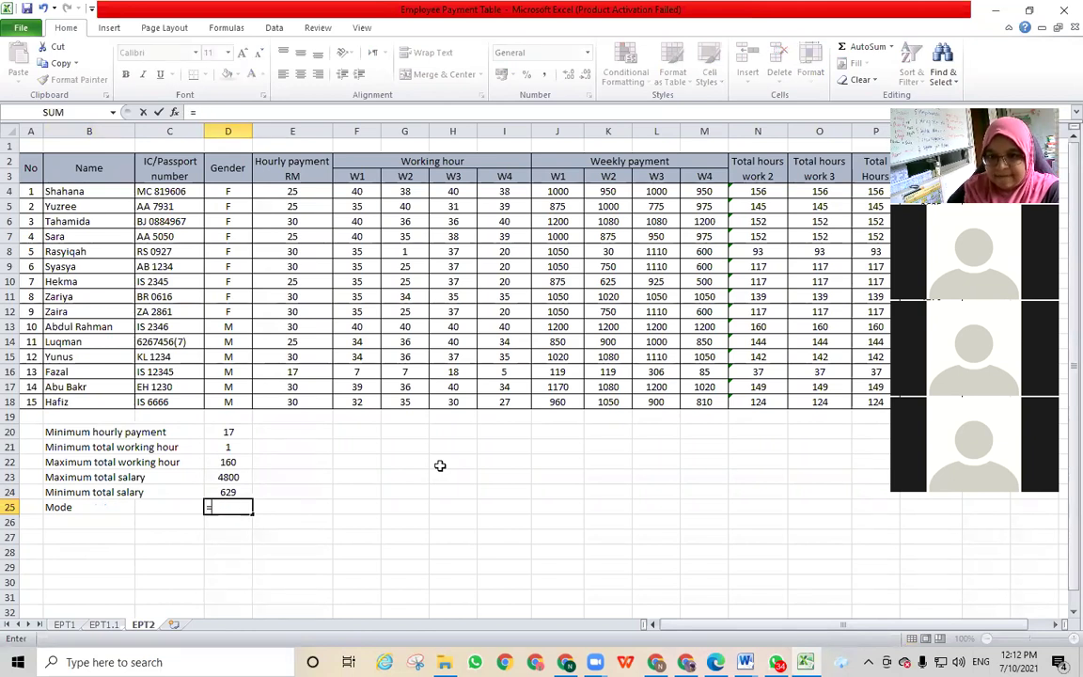
{"action": "left_click", "coordinate": [297, 371]}
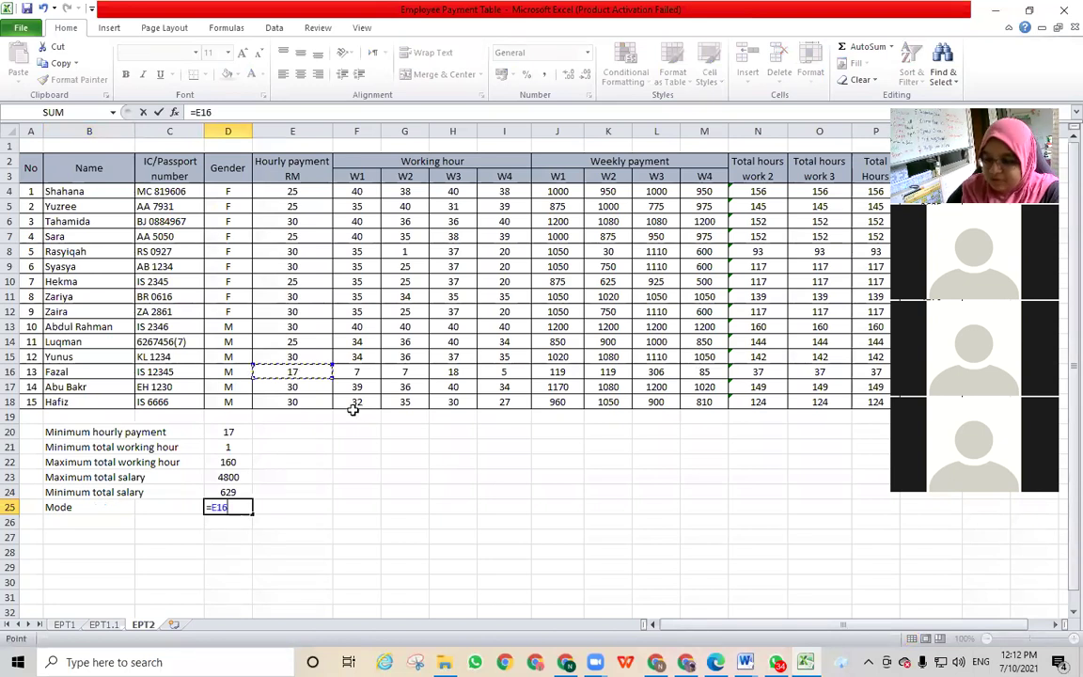
{"action": "type", "text": "5"}
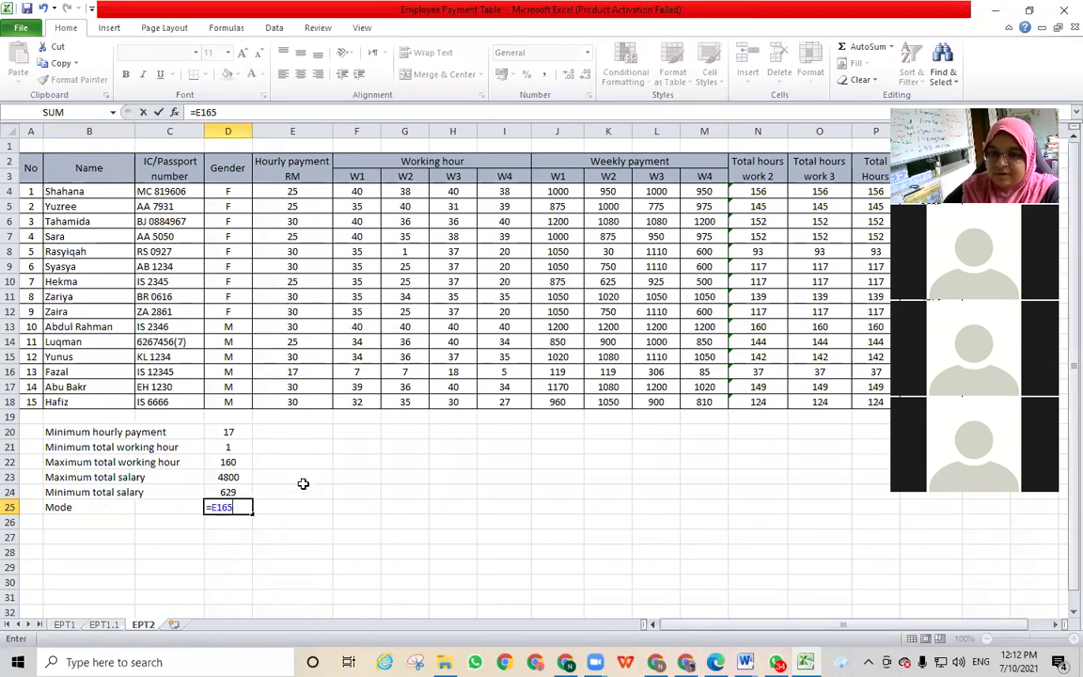
{"action": "key", "text": "BackSpace"}
{"action": "key", "text": "BackSpace"}
{"action": "key", "text": "BackSpace"}
{"action": "key", "text": "BackSpace"}
{"action": "key", "text": "BackSpace"}
{"action": "left_click", "coordinate": [128, 520]}
Step: Delete the 'Mode' label from B25 so row 25 is empty
{"action": "left_click", "coordinate": [99, 506]}
{"action": "key", "text": "Delete"}
{"action": "left_click", "coordinate": [391, 491]}
{"action": "left_click", "coordinate": [296, 372]}
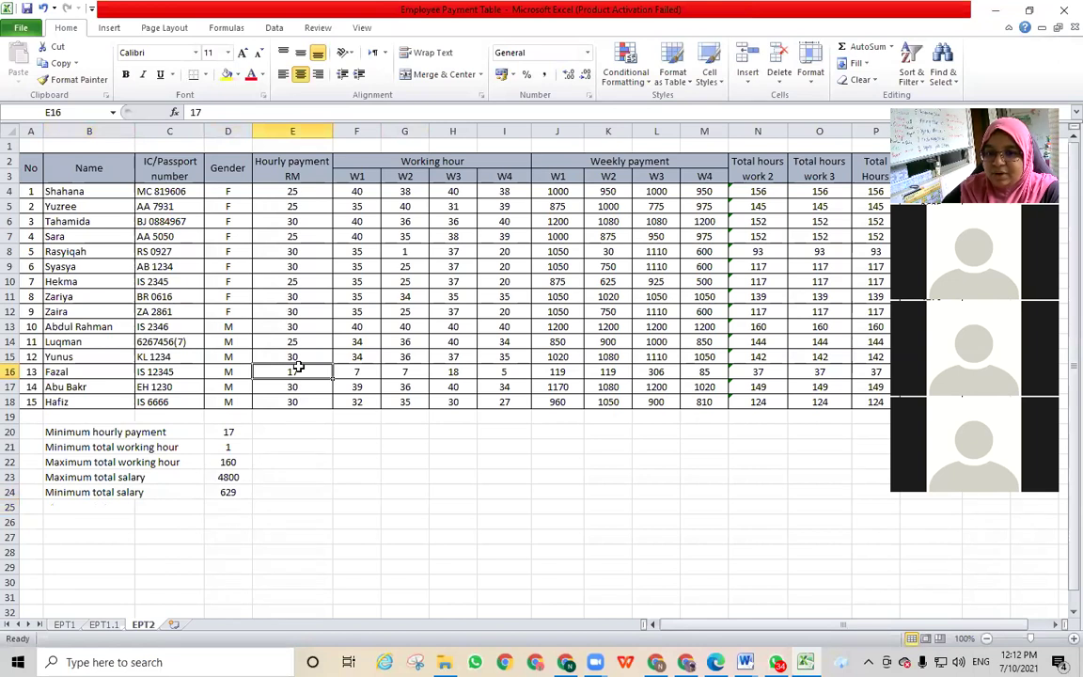
Step: Set E16 and G8 to 5, making D20 and D21 read 5 and D24 show 185
{"action": "type", "text": "5"}
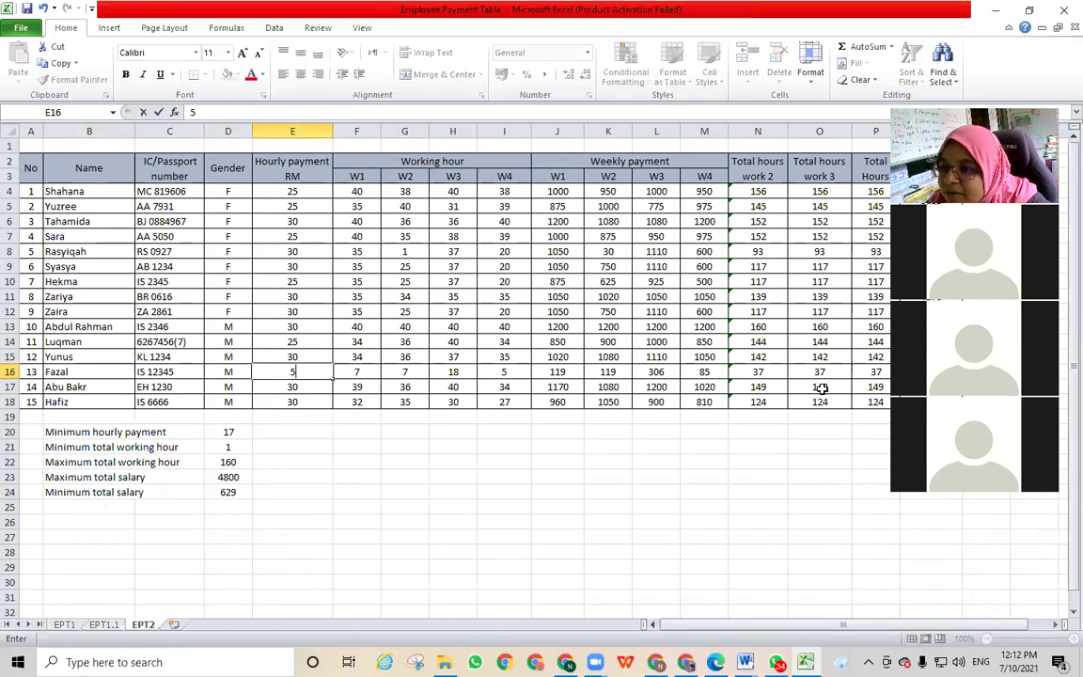
{"action": "left_click", "coordinate": [399, 253]}
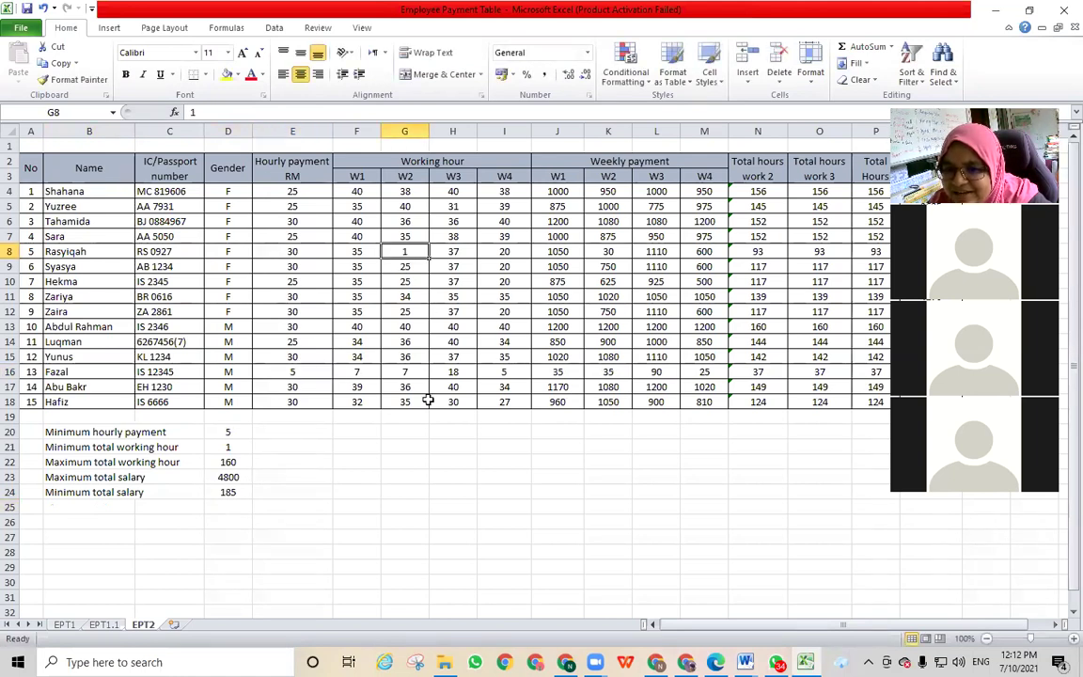
{"action": "type", "text": "5"}
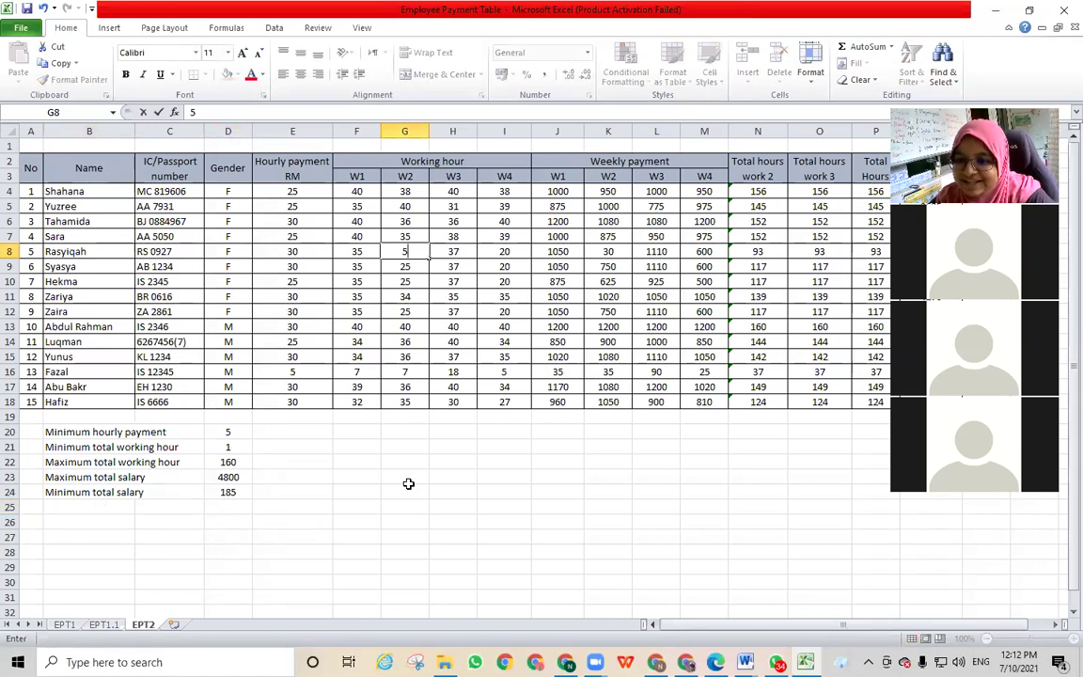
{"action": "left_click", "coordinate": [409, 488]}
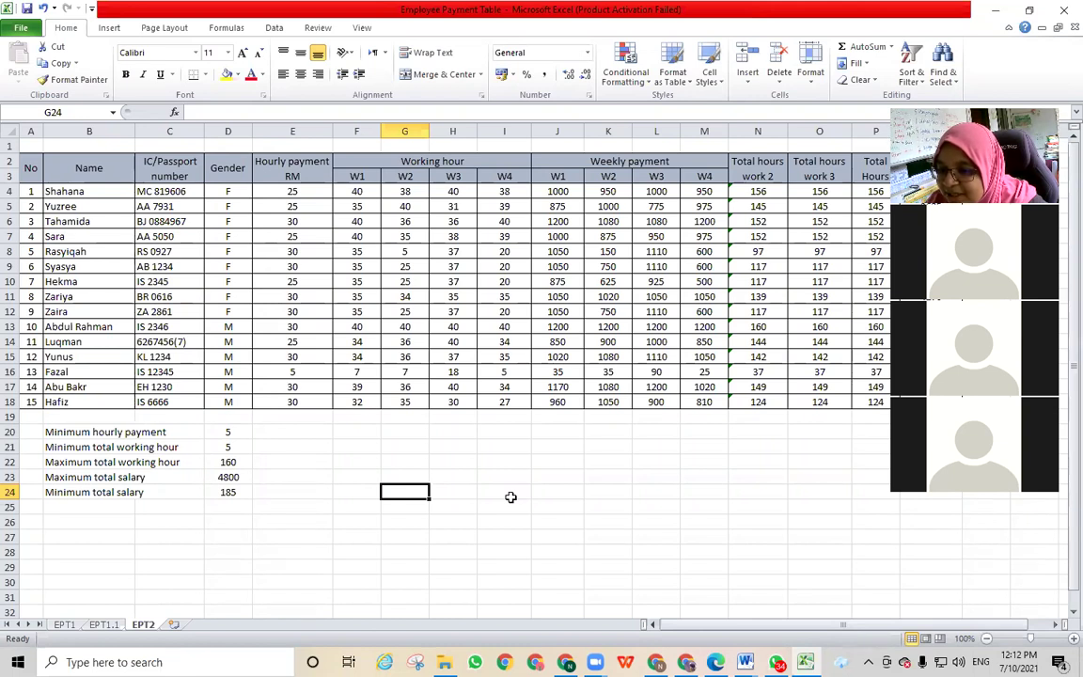
Step: Enter =MODE(E4:E18) in D25 to show the most common hourly payment, 30
{"action": "left_click", "coordinate": [111, 504]}
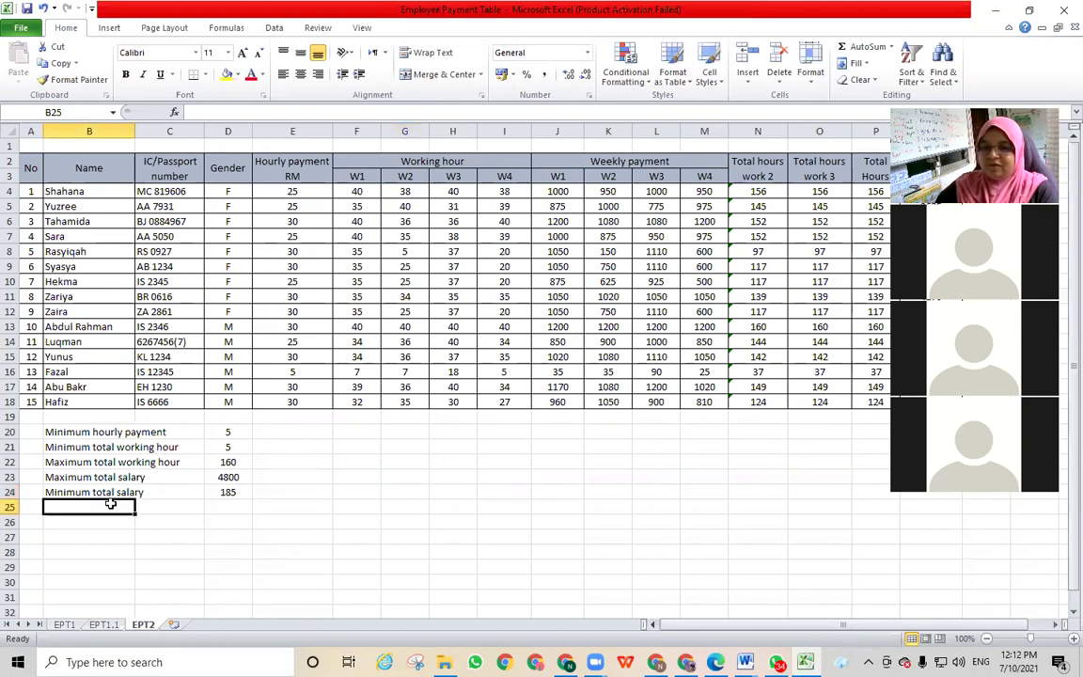
{"action": "left_click", "coordinate": [213, 506]}
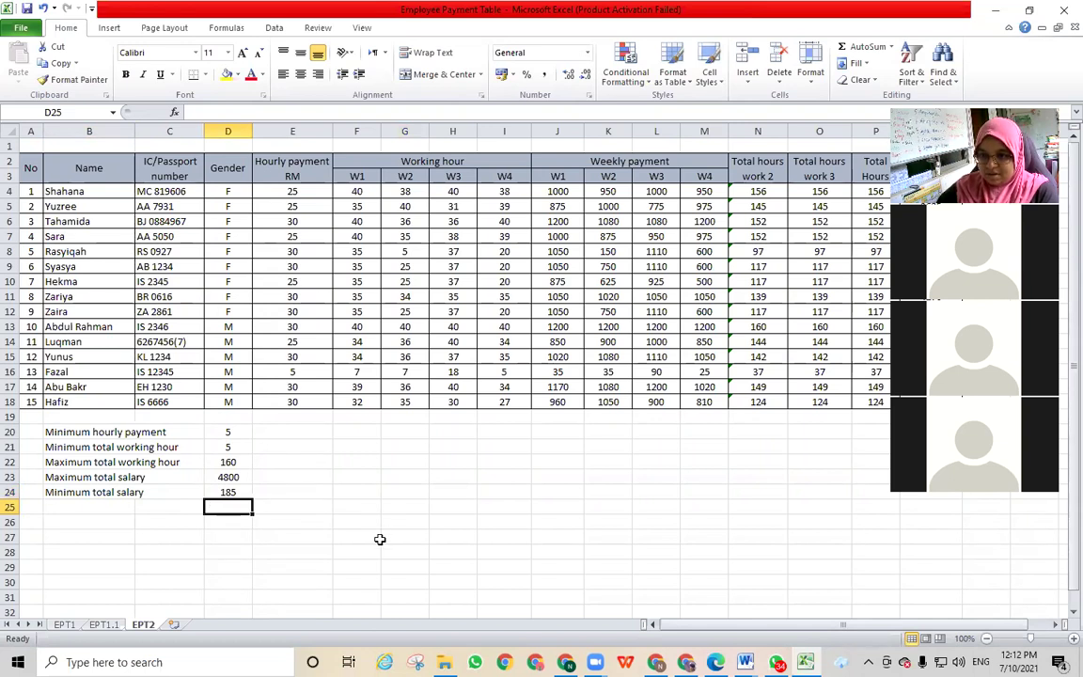
{"action": "type", "text": "=mode"}
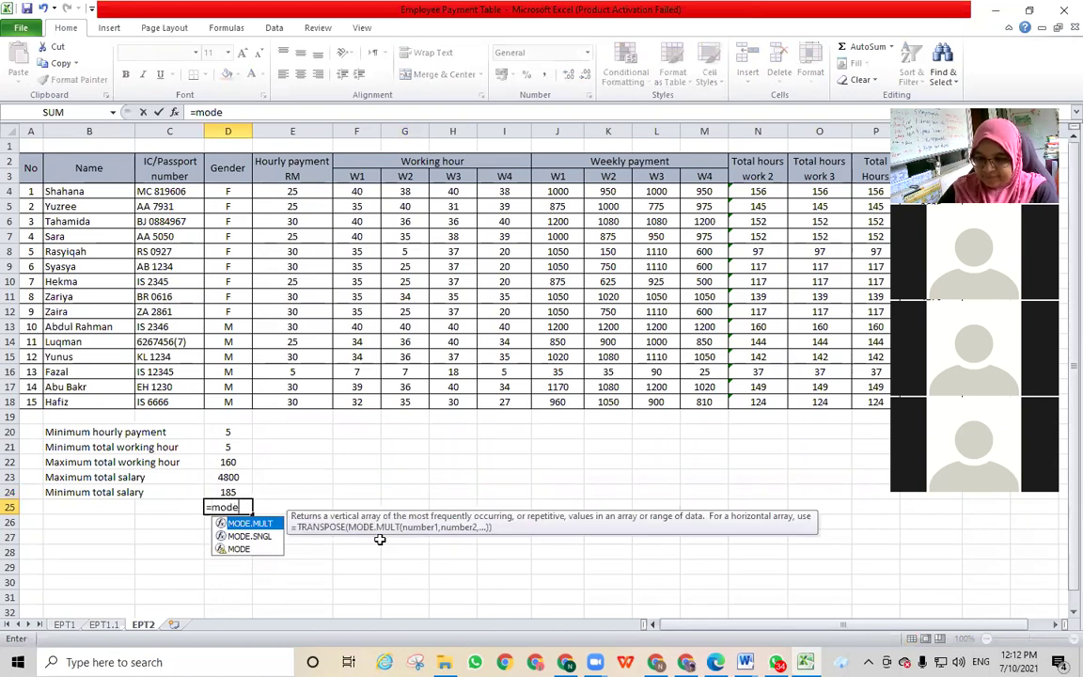
{"action": "type", "text": "("}
{"action": "mouse_move", "coordinate": [286, 191]}
{"action": "left_mouse_down"}
{"action": "mouse_move", "coordinate": [299, 240]}
{"action": "mouse_move", "coordinate": [299, 399]}
{"action": "left_mouse_up"}
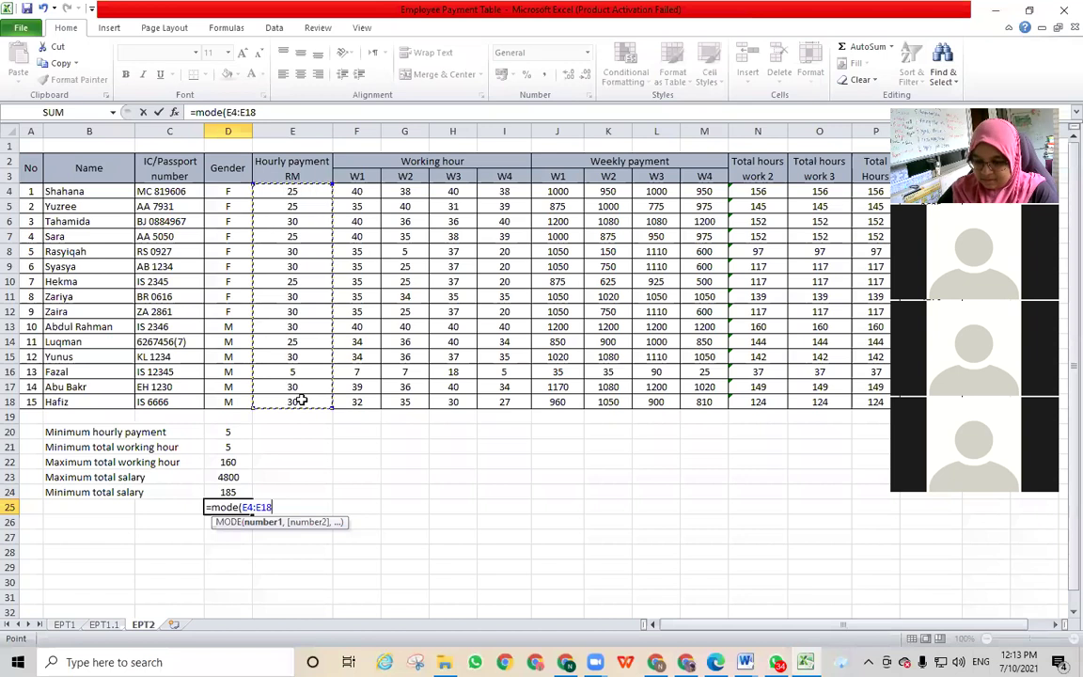
{"action": "key", "text": "Return"}
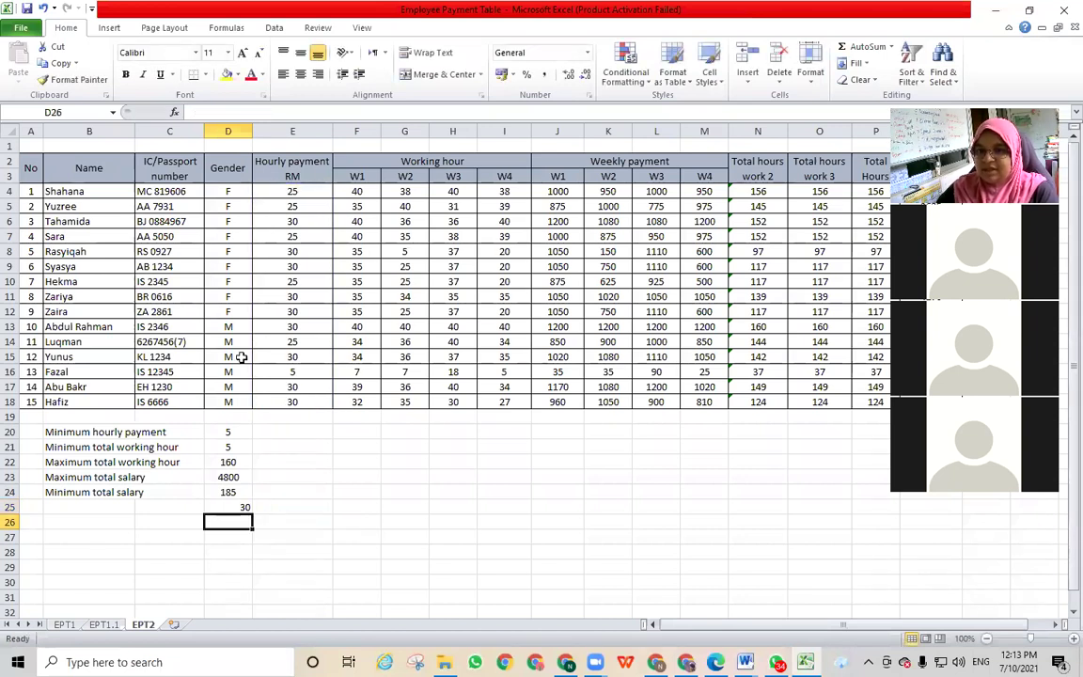
Step: Type the label 'Mode of Hourly Payment' into B25
{"action": "left_click", "coordinate": [109, 508]}
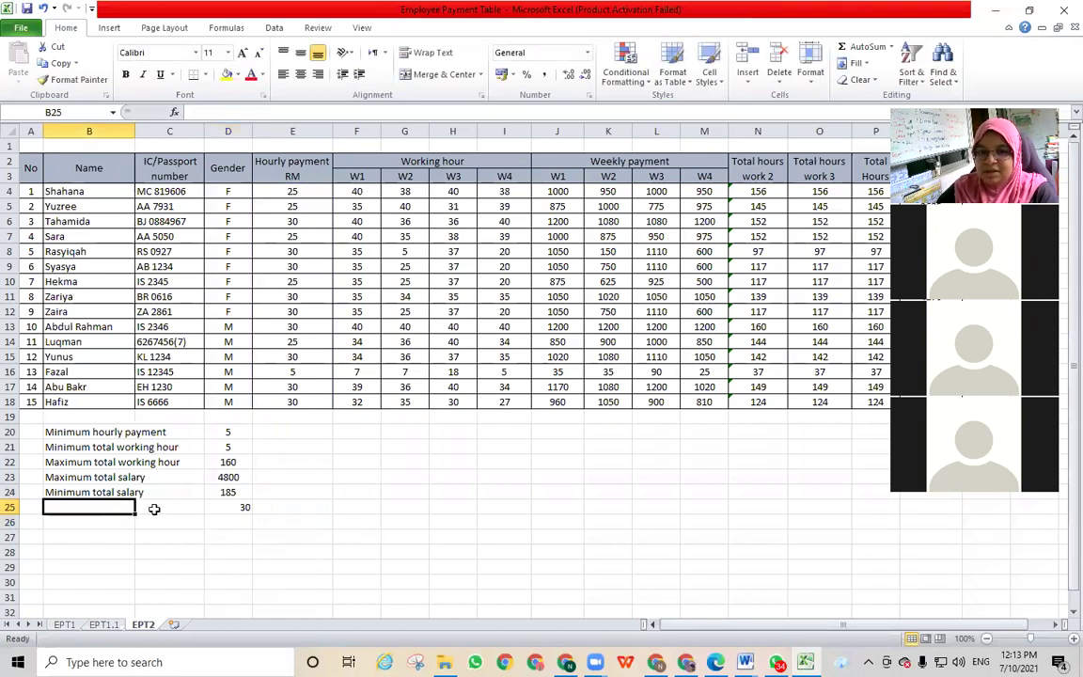
{"action": "type", "text": "Mode"}
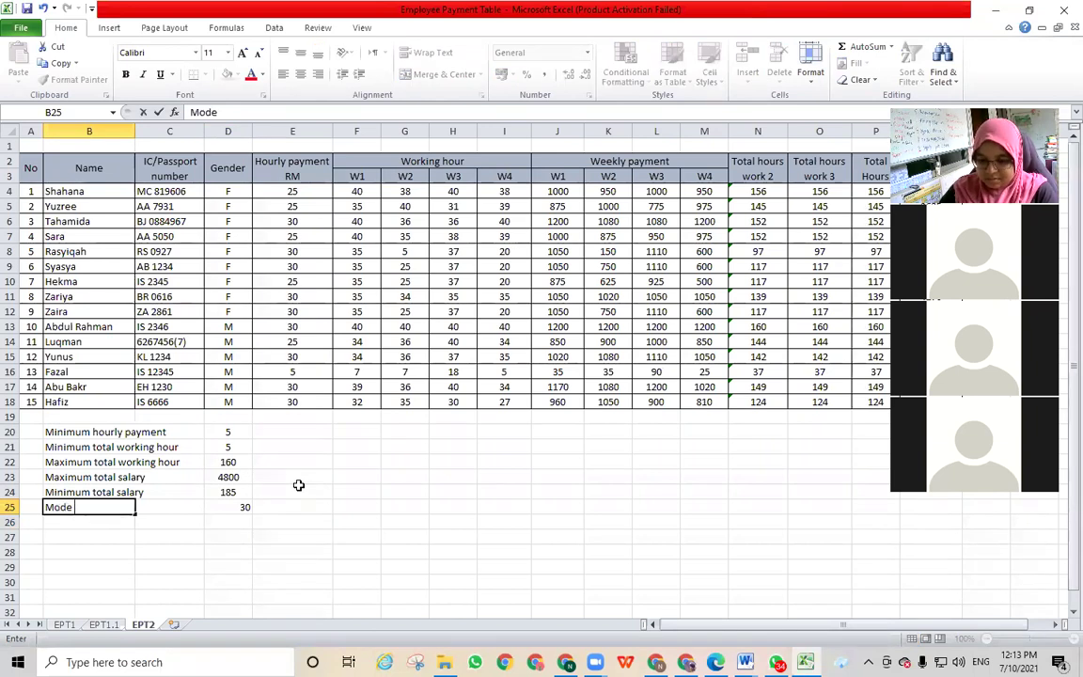
{"action": "key", "text": "BackSpace"}
{"action": "key", "text": "BackSpace"}
{"action": "key", "text": "BackSpace"}
{"action": "type", "text": "ode of"}
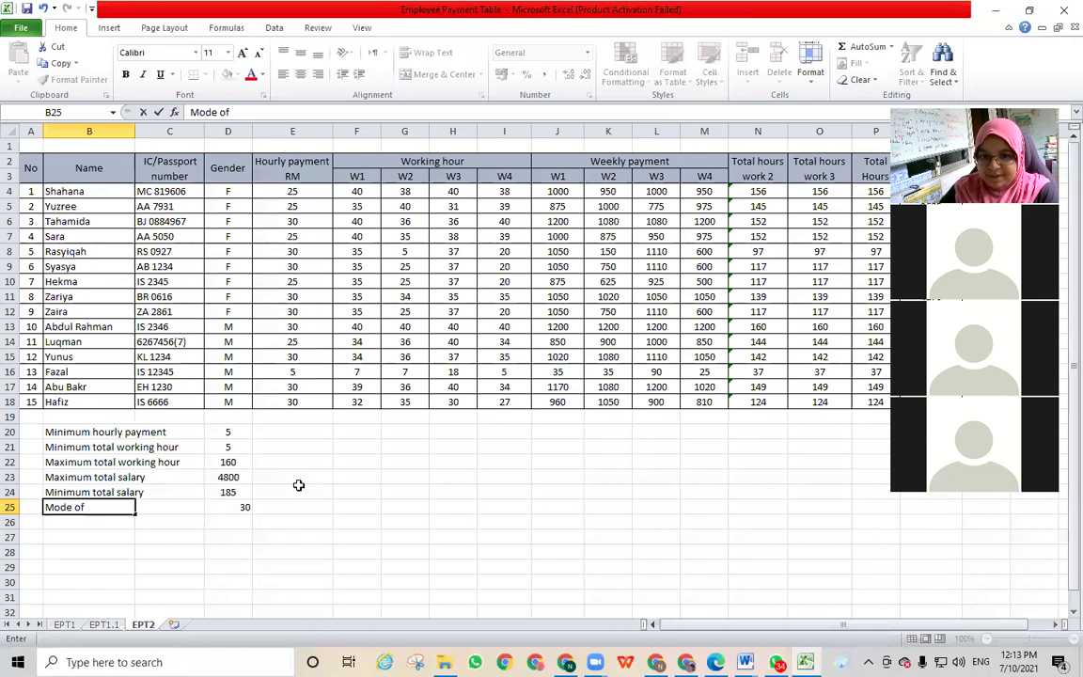
{"action": "type", "text": " Hourly Payment"}
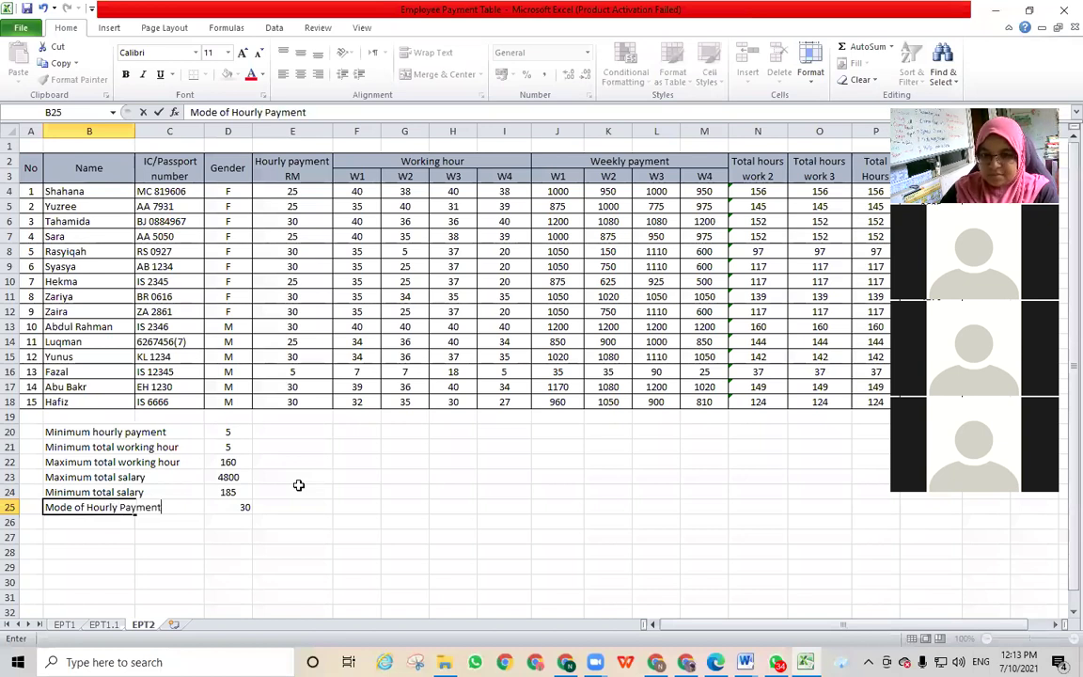
Step: Lowercase 'hourly' and 'payment' so B25 reads 'Mode of hourly payment'
{"action": "left_click", "coordinate": [98, 506]}
{"action": "key", "text": "BackSpace"}
{"action": "type", "text": "h"}
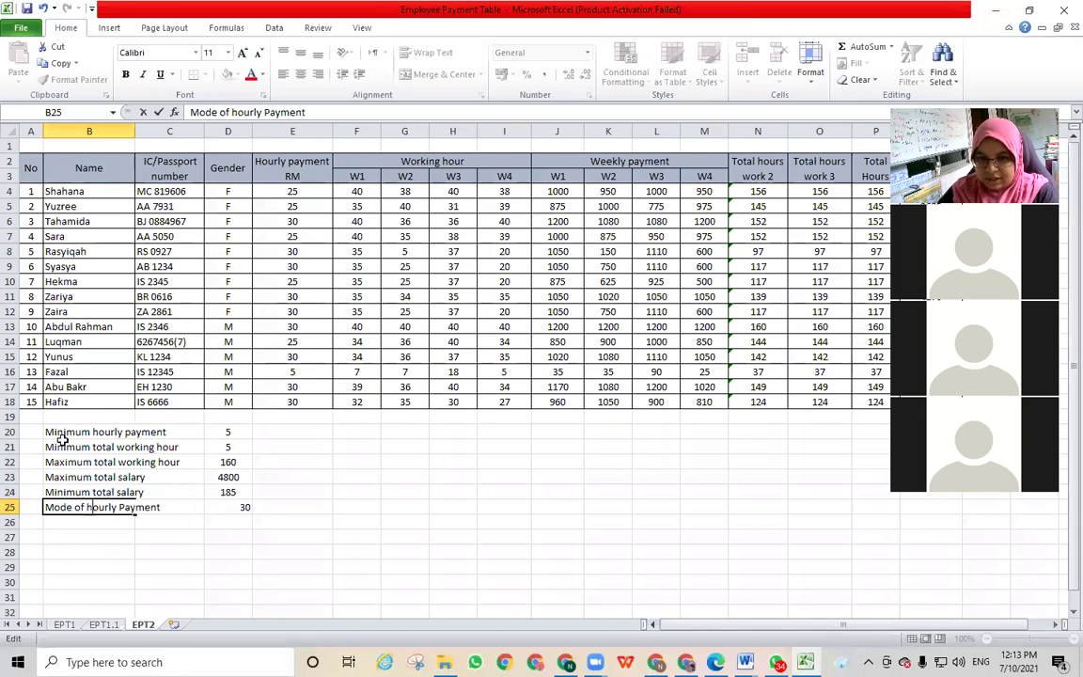
{"action": "left_click", "coordinate": [119, 507]}
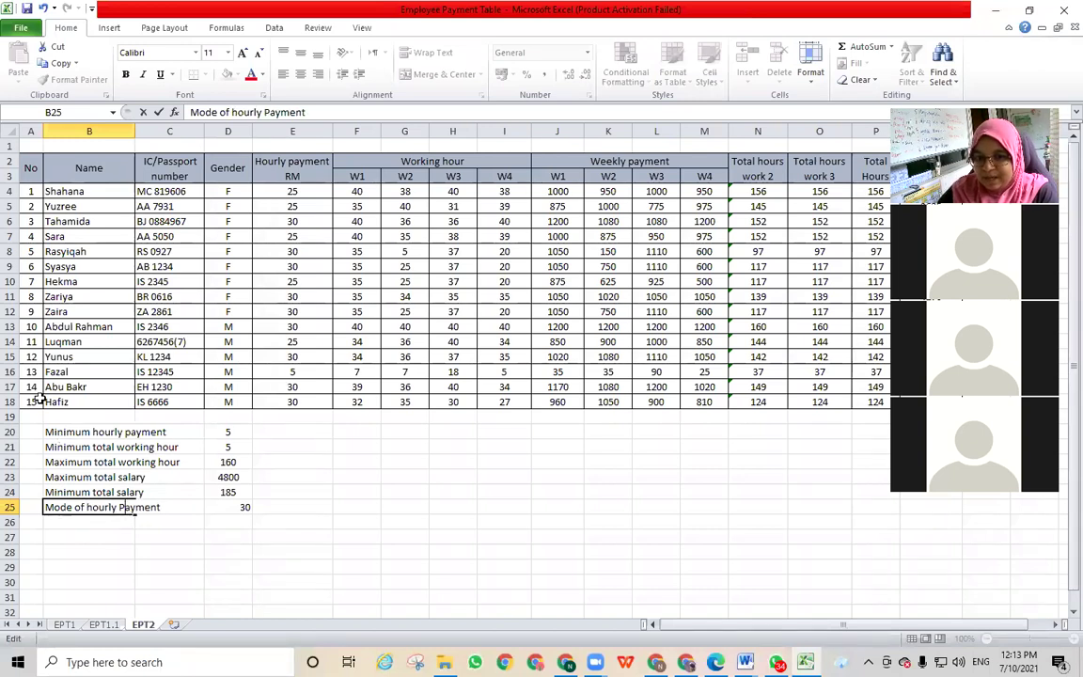
{"action": "key", "text": "BackSpace"}
{"action": "type", "text": "p"}
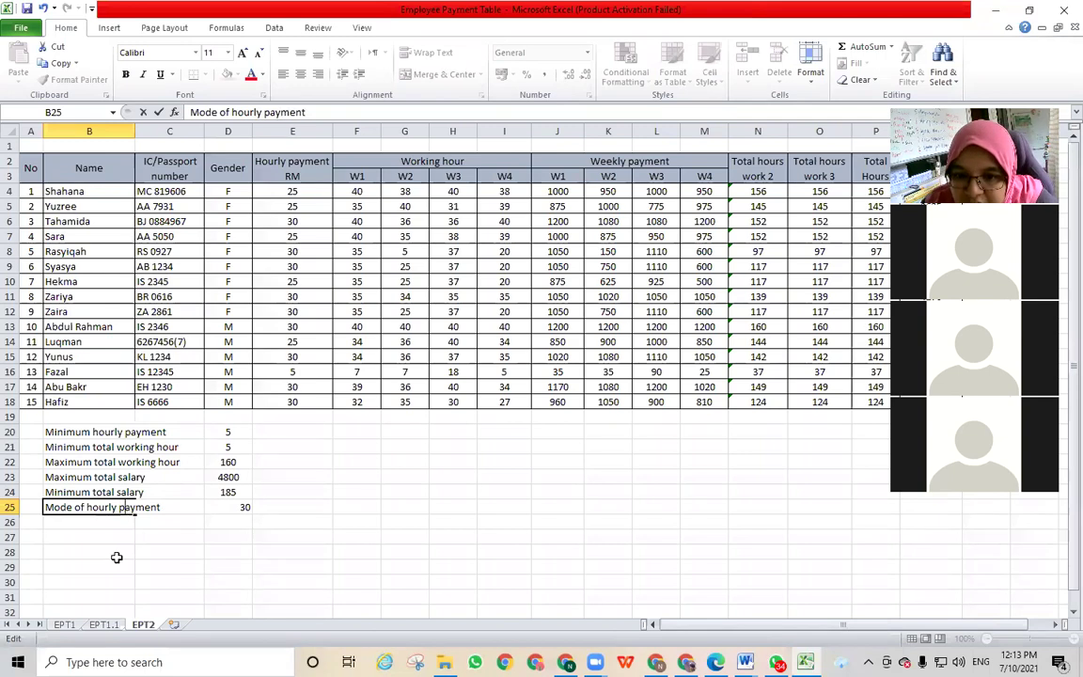
{"action": "left_click", "coordinate": [179, 564]}
Step: Center the summary results in D20:D25
{"action": "left_click_drag", "start_coordinate": [227, 432], "coordinate": [227, 507]}
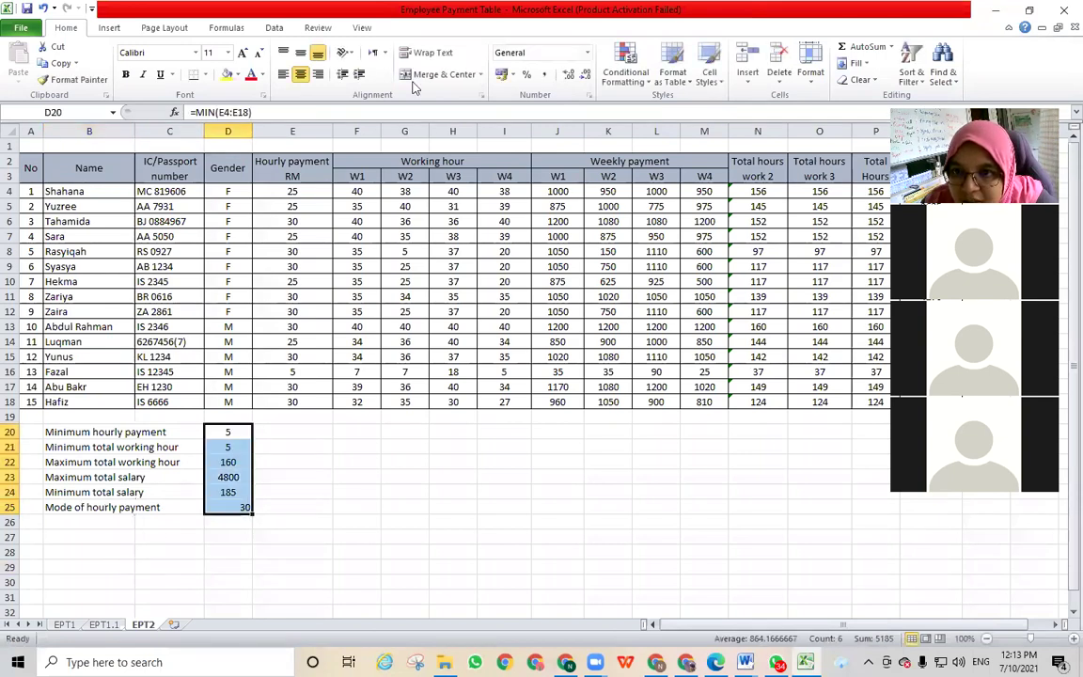
{"action": "left_click", "coordinate": [299, 79]}
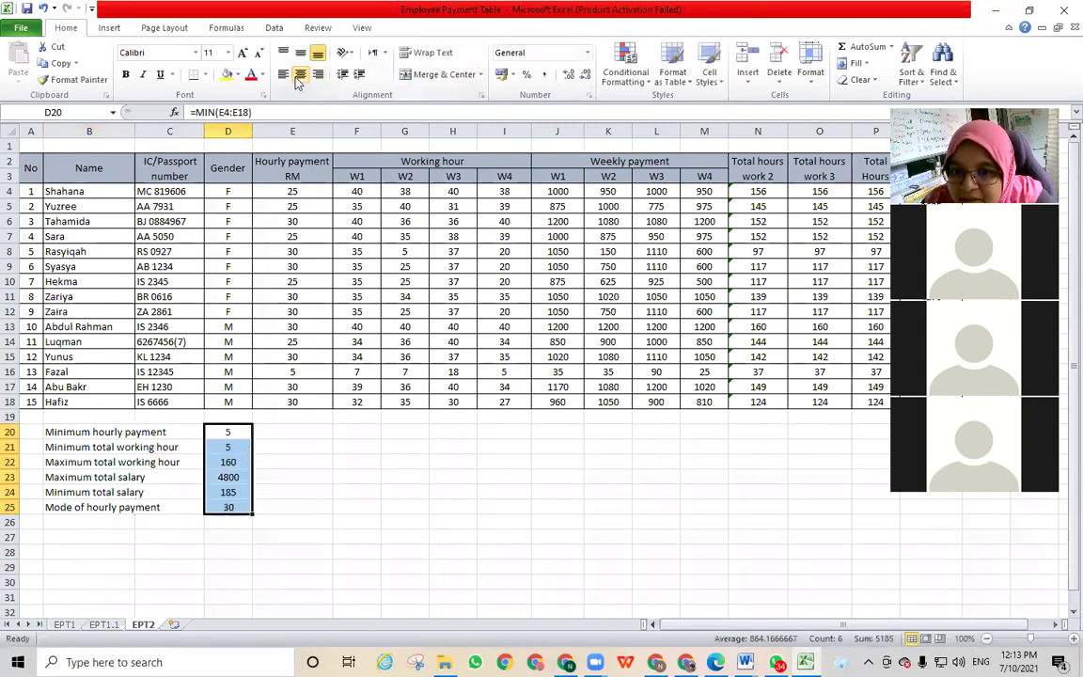
{"action": "left_click", "coordinate": [408, 489]}
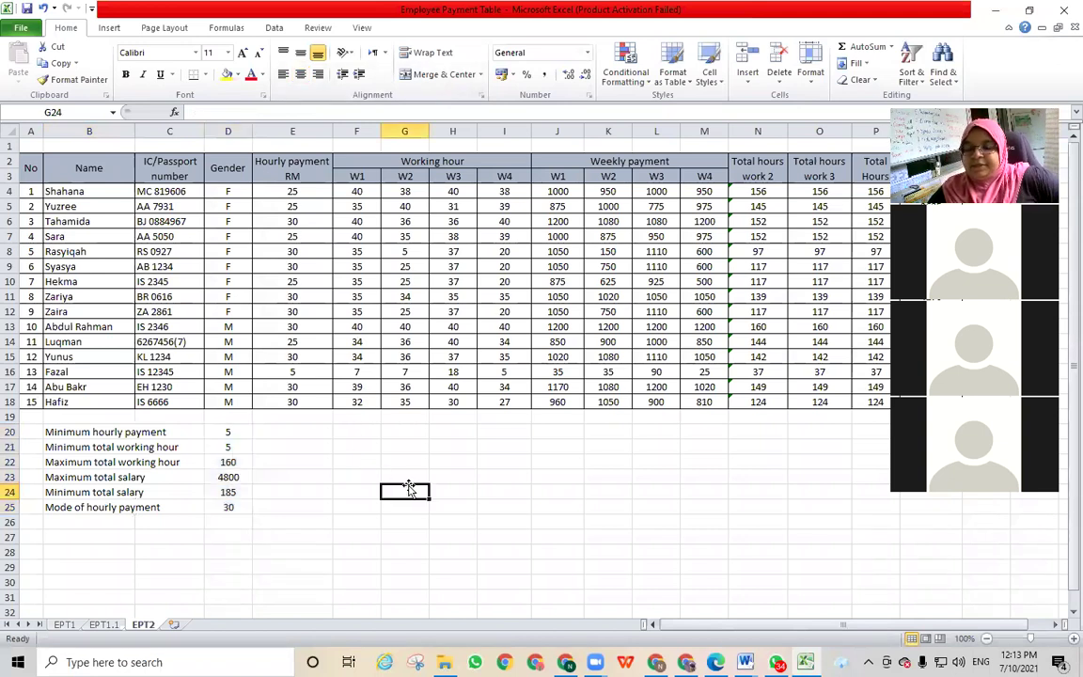
Step: Save the workbook from the Quick Access Toolbar
{"action": "left_click", "coordinate": [25, 9]}
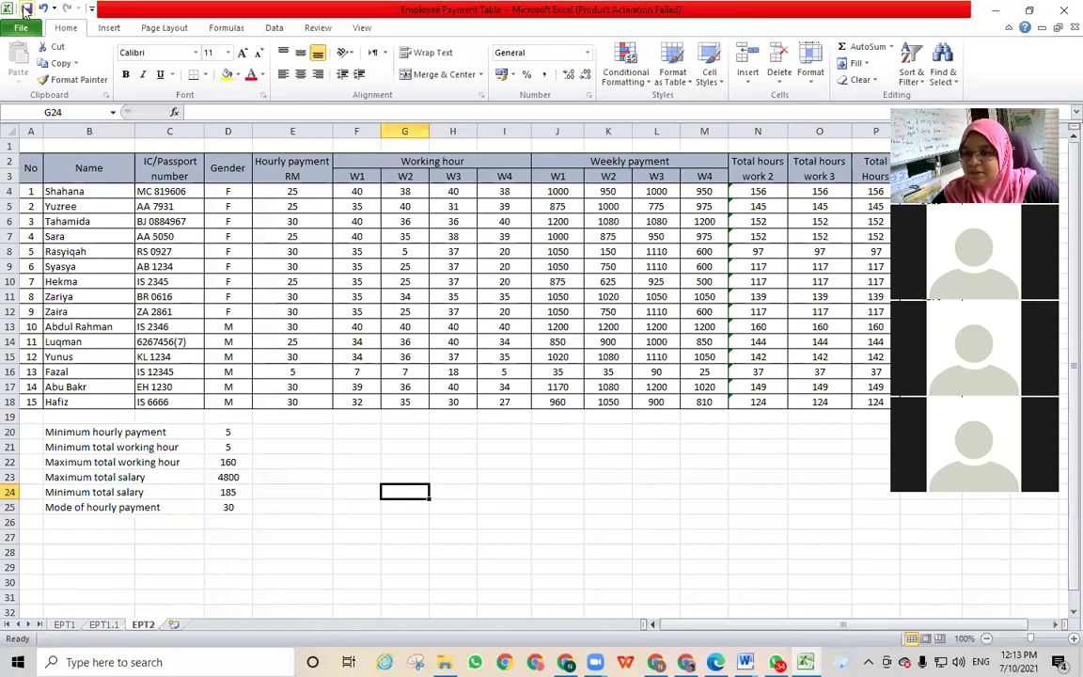
{"action": "scroll", "coordinate": [598, 480], "scroll_direction": "down", "scroll_amount": 4}
{"action": "scroll", "coordinate": [598, 481], "scroll_direction": "up", "scroll_amount": 4}
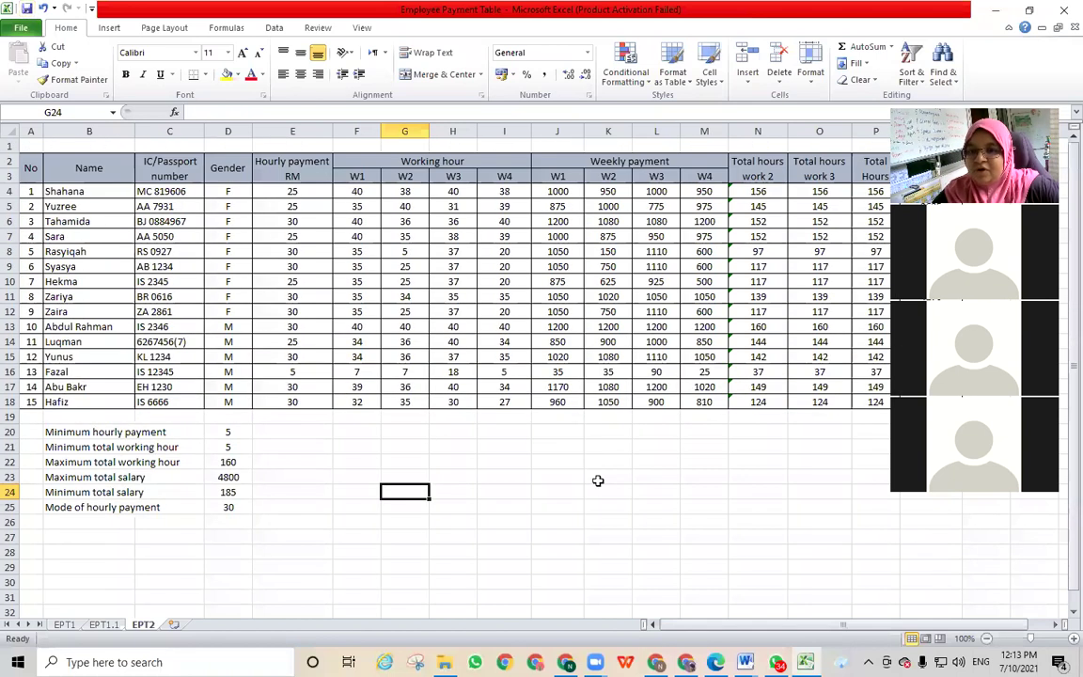
{"action": "scroll", "coordinate": [467, 505], "scroll_direction": "down", "scroll_amount": 2}
{"action": "scroll", "coordinate": [468, 505], "scroll_direction": "down", "scroll_amount": 1}
{"action": "scroll", "coordinate": [479, 527], "scroll_direction": "up", "scroll_amount": 2}
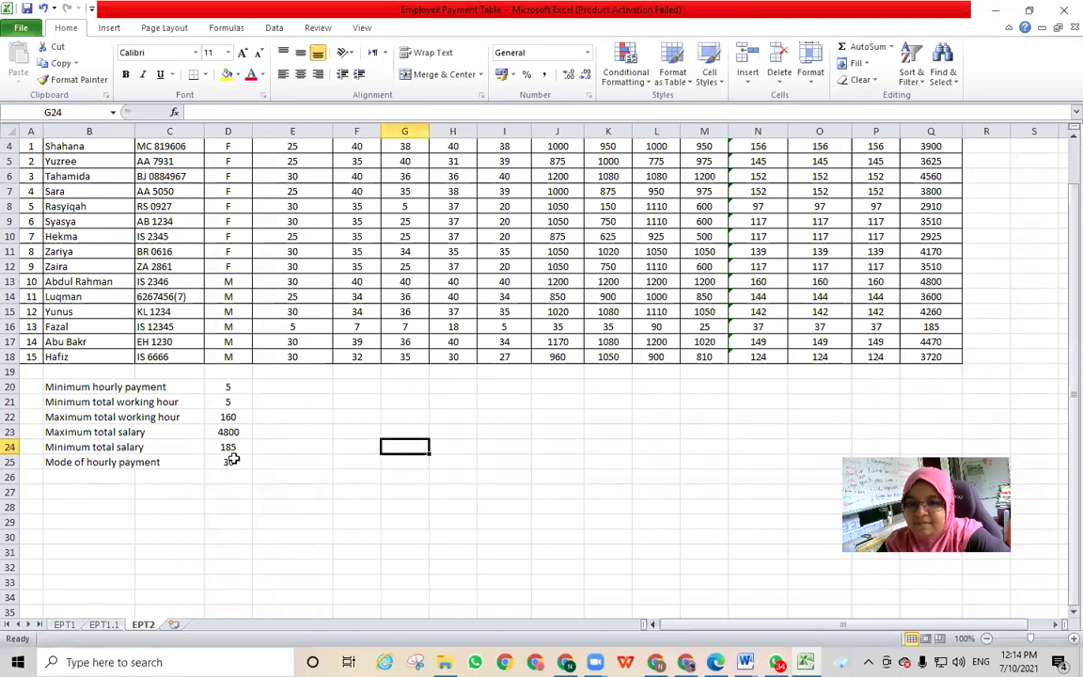
{"action": "double_click", "coordinate": [230, 461]}
{"action": "double_click", "coordinate": [224, 112]}
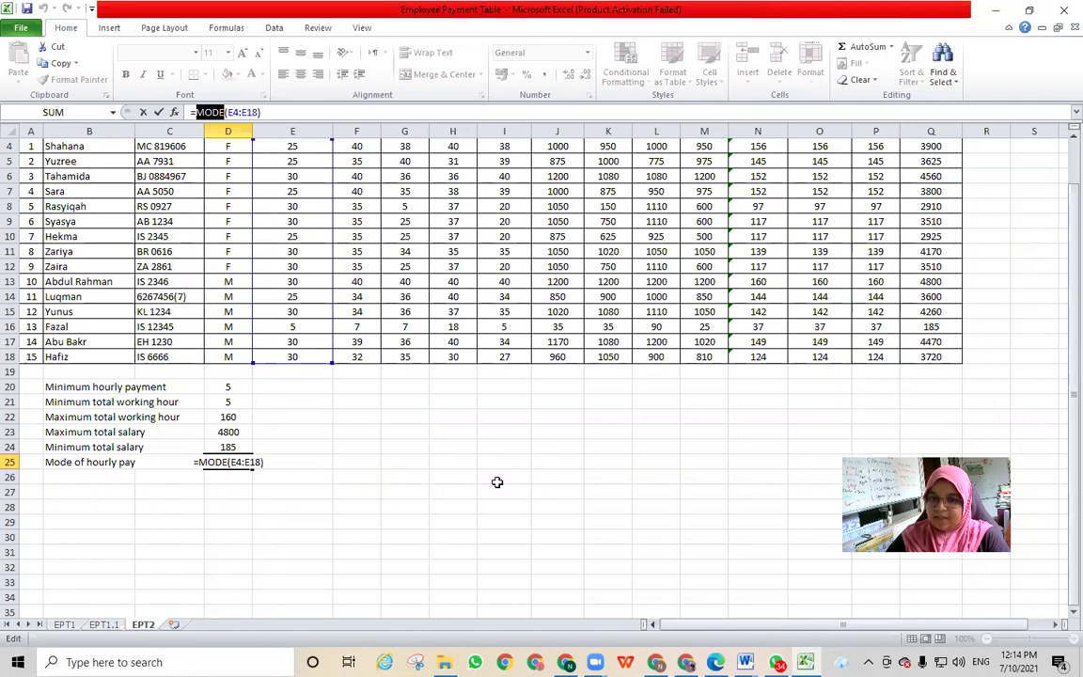
{"action": "key", "text": "ctrl+Return"}
{"action": "left_click", "coordinate": [382, 503]}
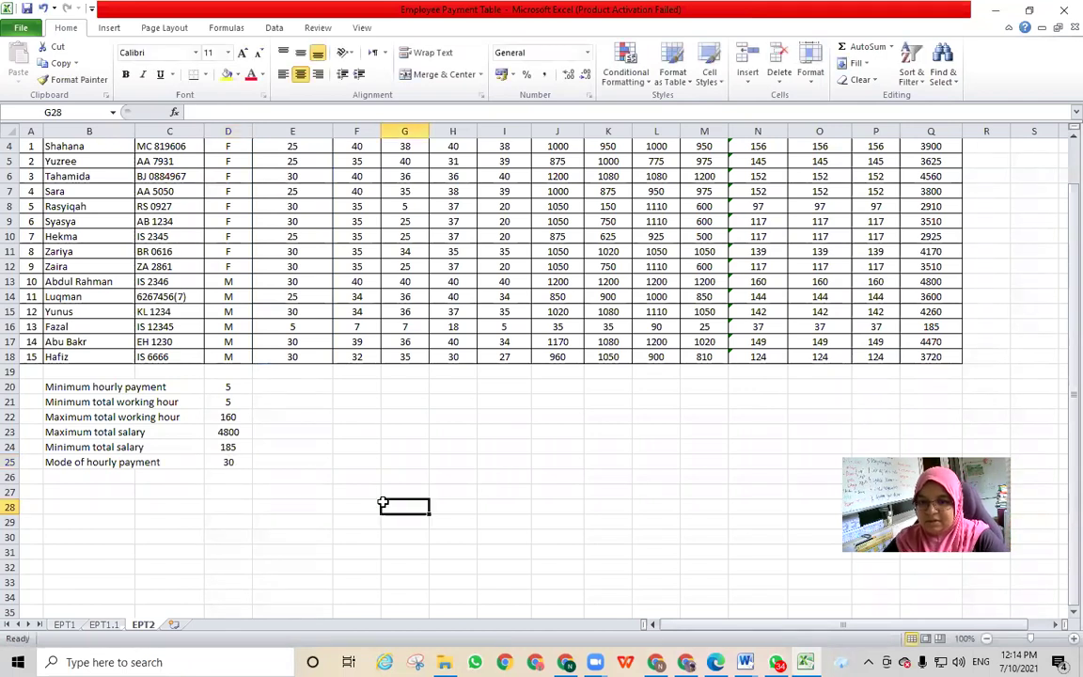